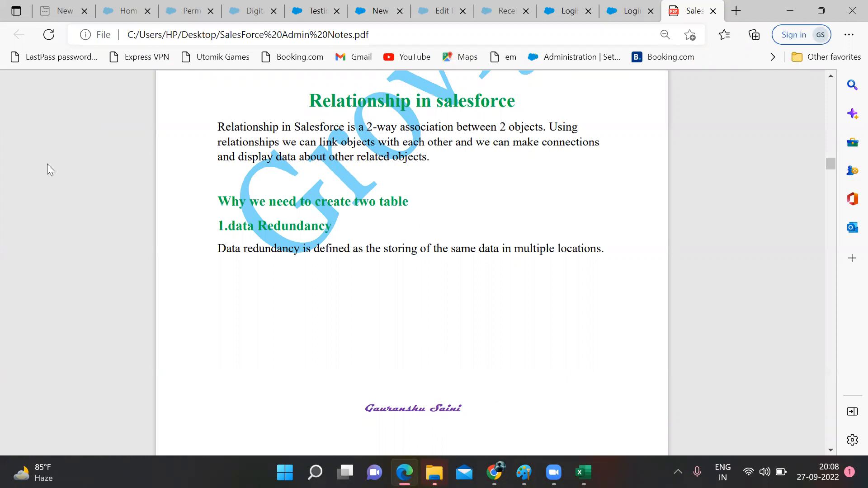
- Switch to Salesforce in Chrome, examine the Burlington Textiles Corp of America account's related contacts and opportunities, and open the Employees list
key(alt+Tab)
click(38, 188)
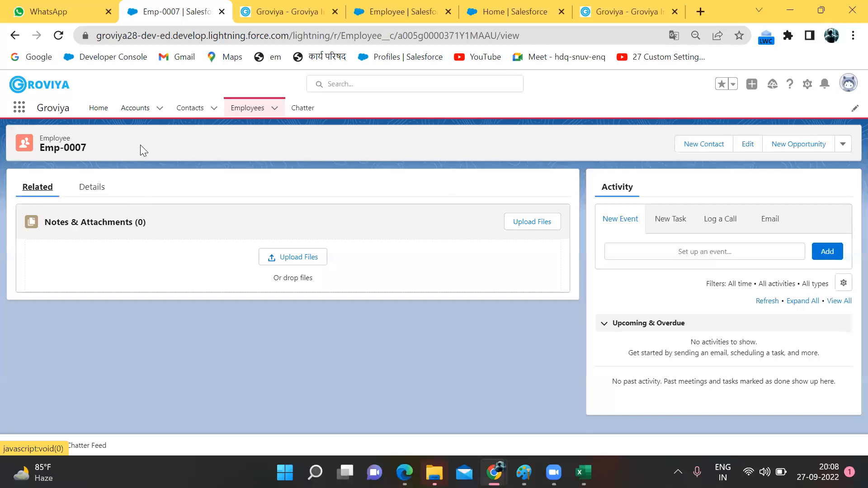
click(138, 110)
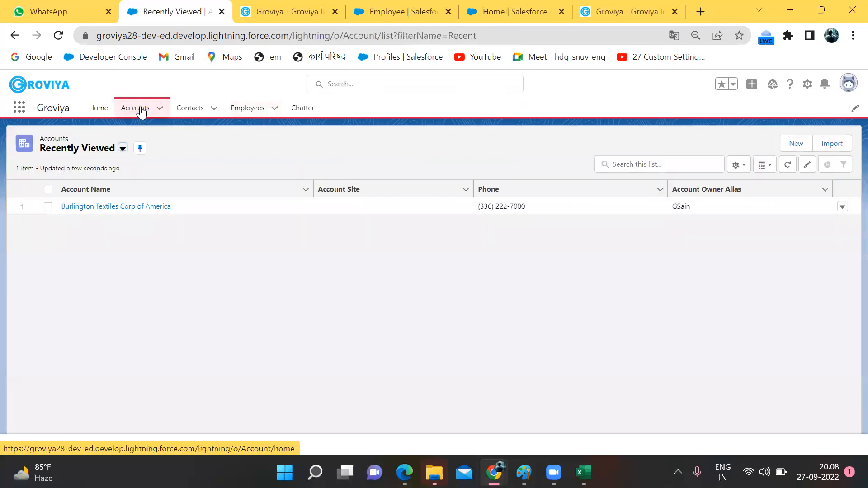
click(106, 207)
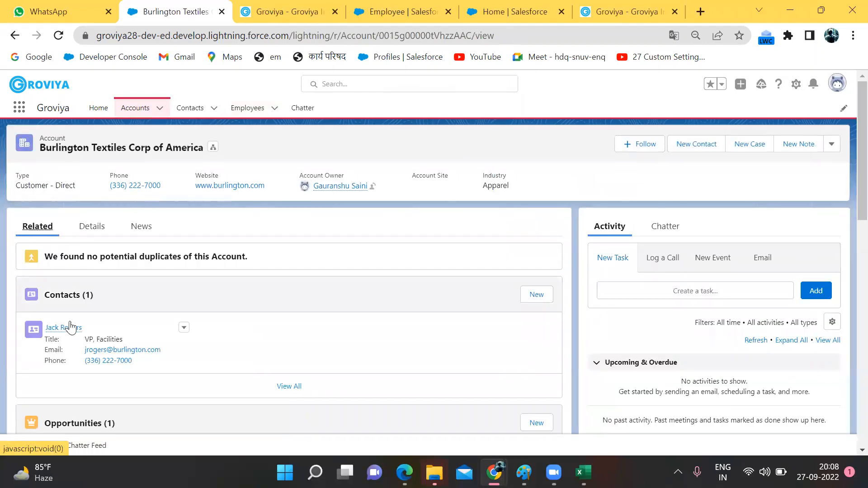
scroll(61, 321, down, 2)
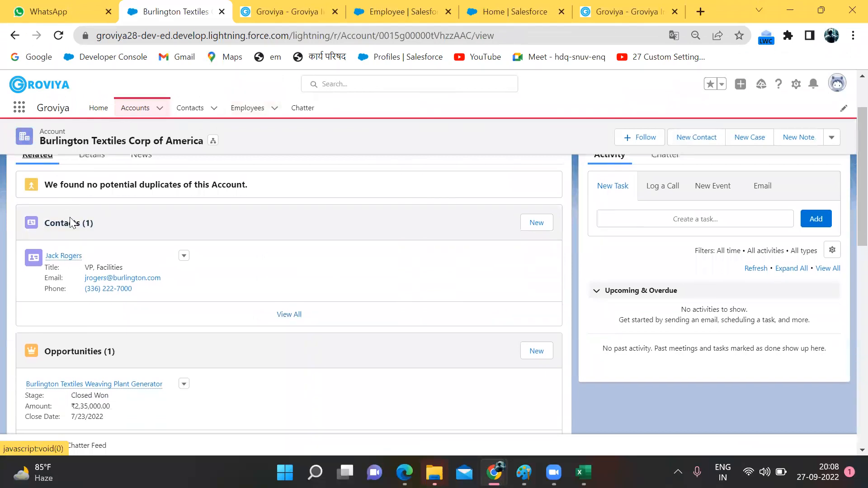
scroll(57, 326, down, 1)
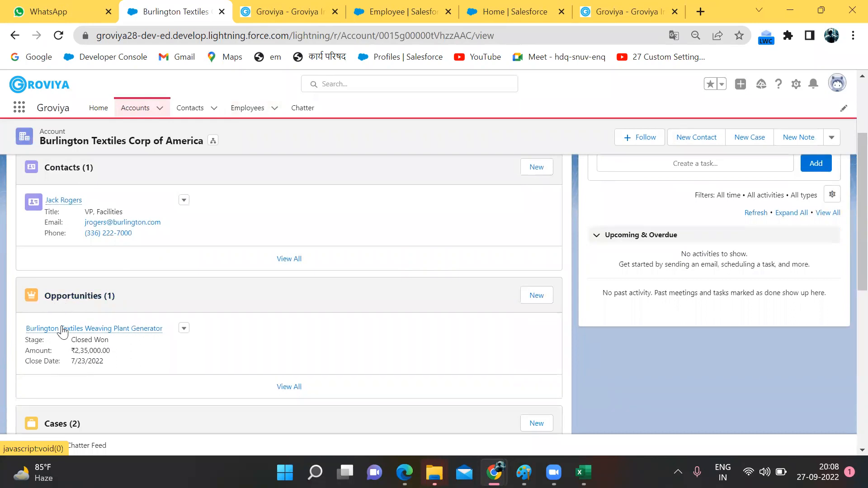
scroll(71, 341, up, 3)
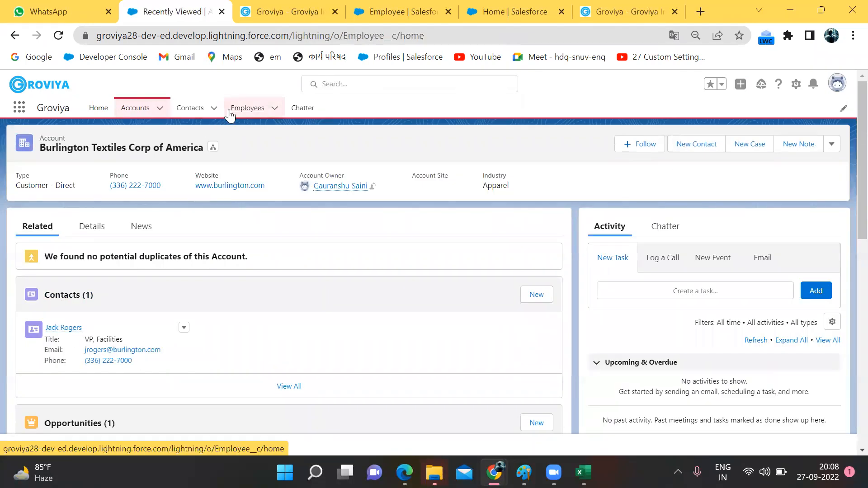
click(248, 108)
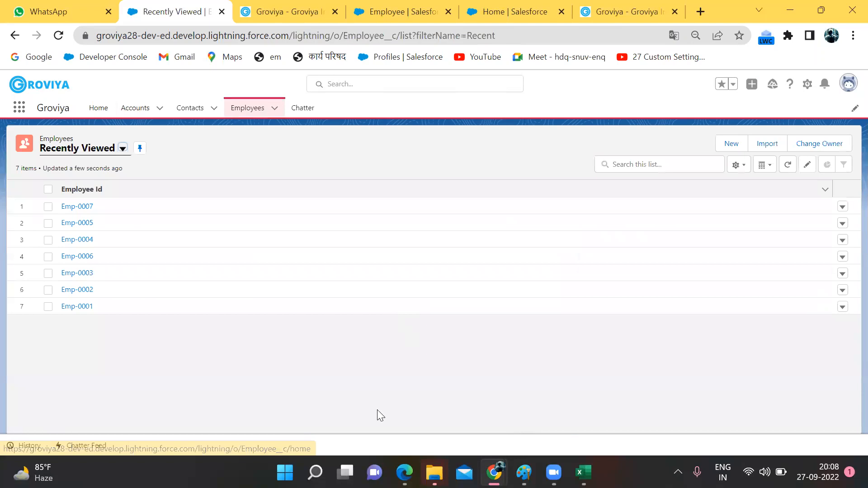
- Return to the Salesforce Admin Notes PDF in Edge and read the data redundancy section with its single-table example
key(alt+Tab)
scroll(374, 201, down, 1)
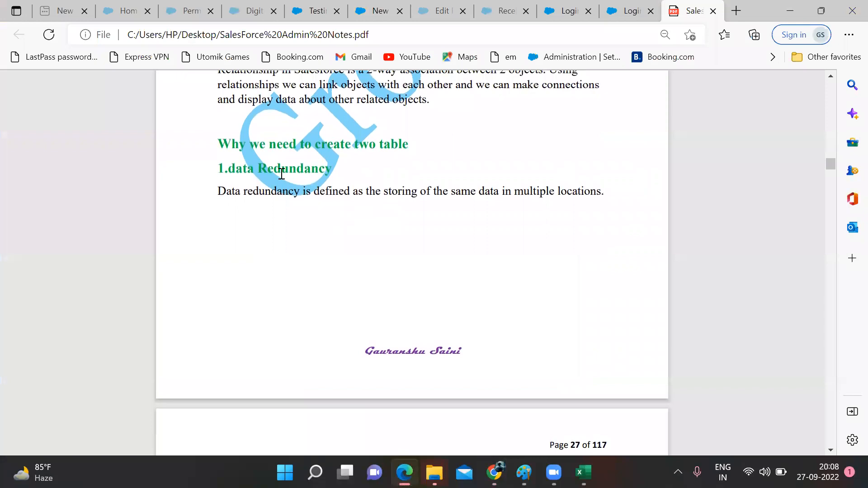
scroll(281, 173, down, 1)
scroll(416, 161, down, 5)
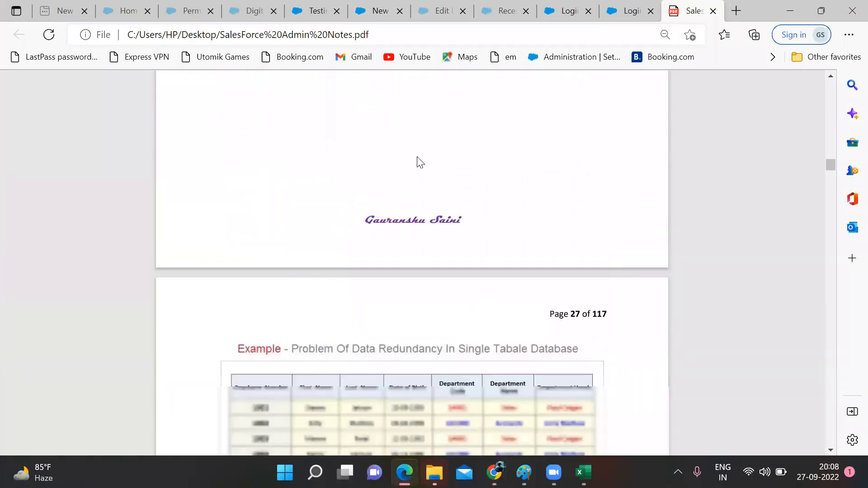
scroll(417, 156, down, 1)
scroll(417, 157, up, 1)
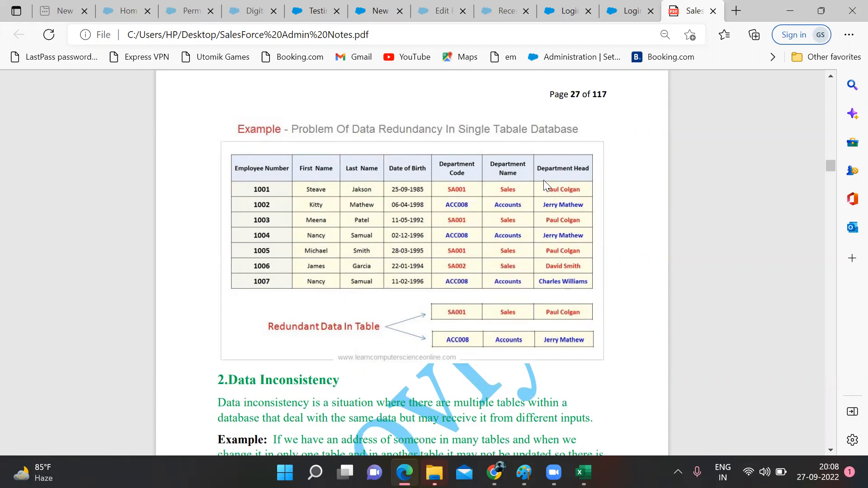
scroll(552, 265, down, 1)
scroll(552, 265, down, 3)
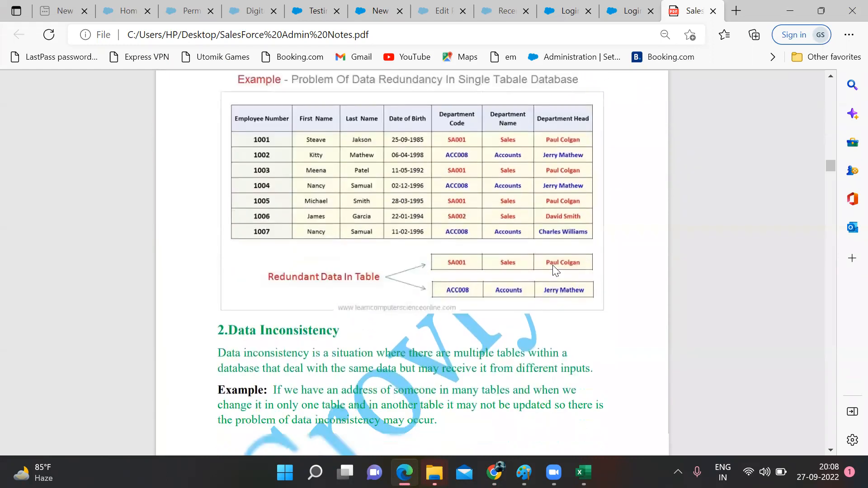
- Read the notes on data inconsistency, its illustration, and data security as a reason for separate tables
scroll(302, 255, down, 12)
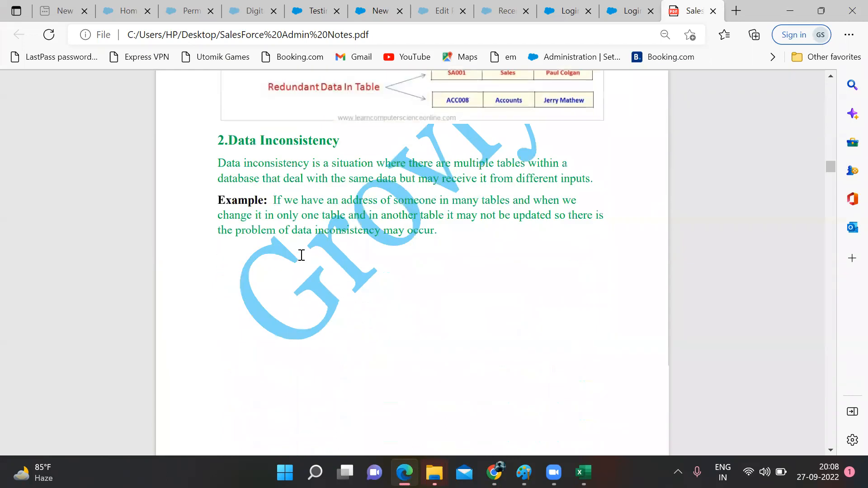
scroll(301, 255, down, 3)
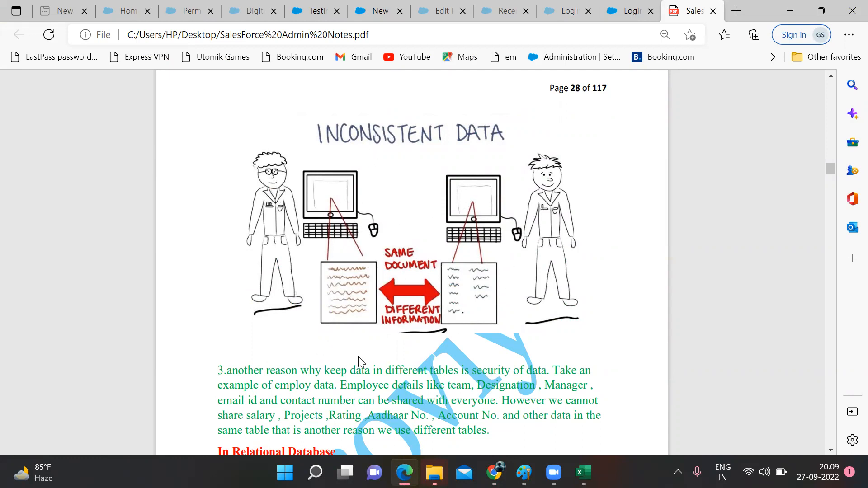
scroll(360, 357, down, 15)
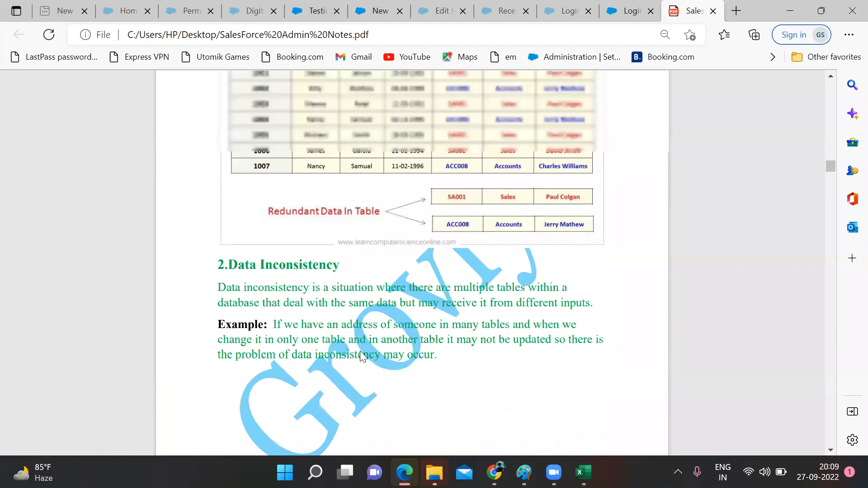
scroll(360, 351, down, 15)
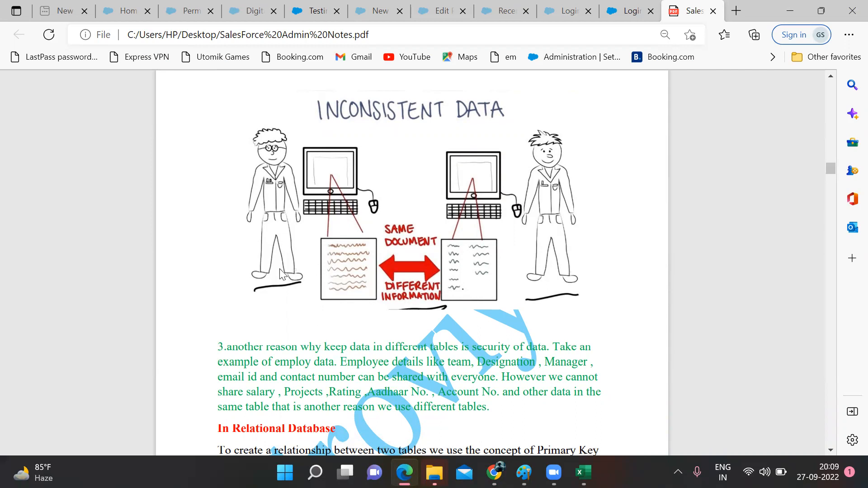
scroll(280, 272, down, 1)
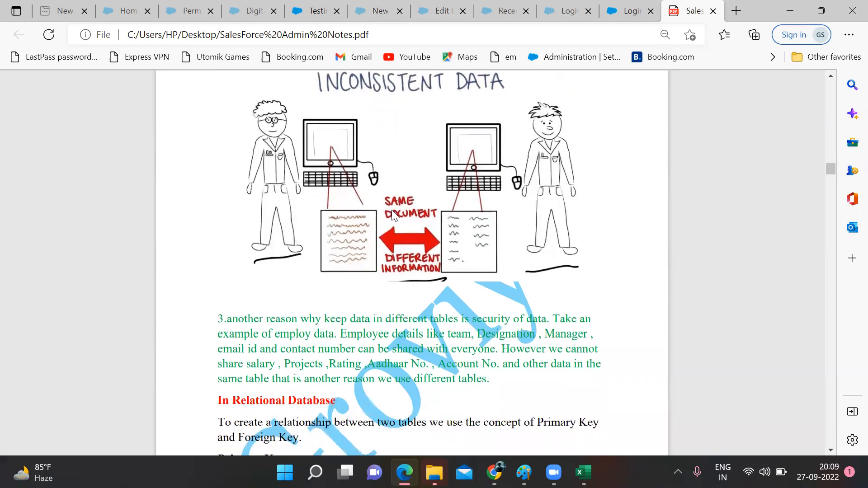
scroll(384, 231, down, 1)
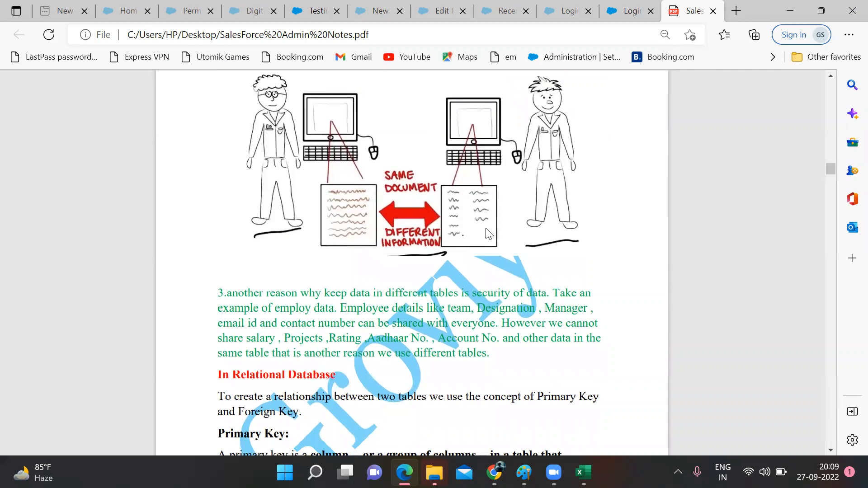
scroll(487, 233, down, 1)
scroll(487, 233, down, 1)
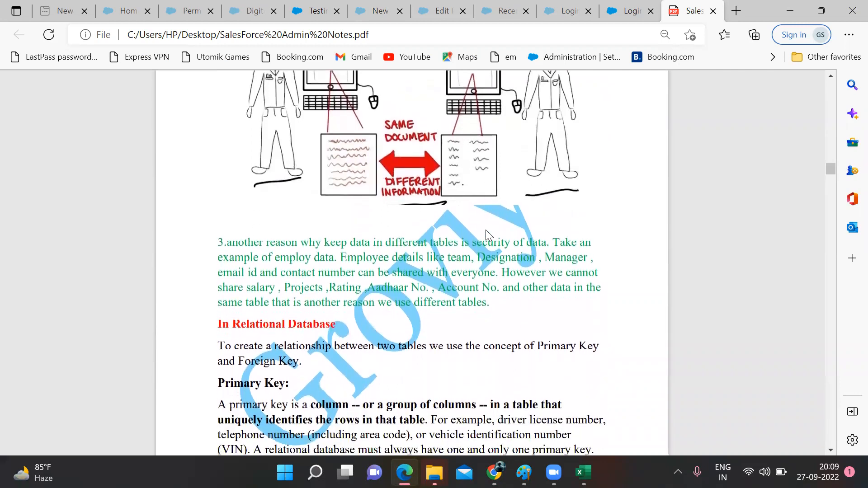
- Read the Primary Key and Foreign Key definitions and examine the Students, Enrollments and Classes diagram
scroll(485, 229, down, 5)
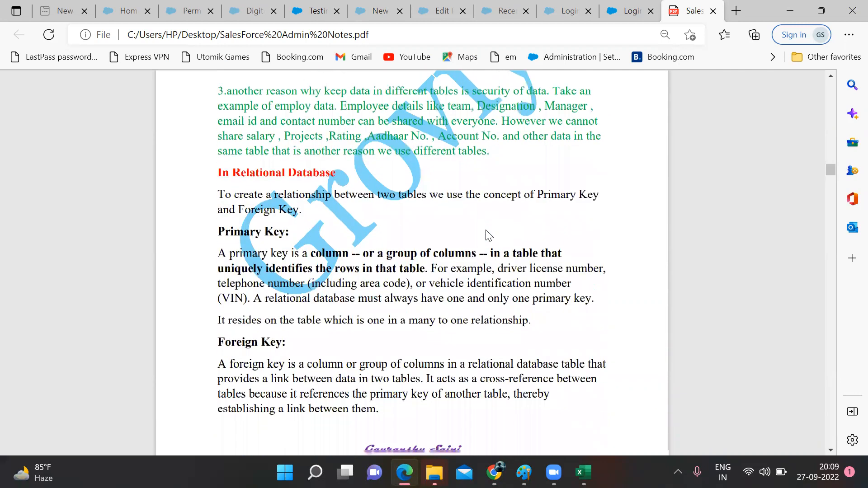
scroll(487, 233, down, 1)
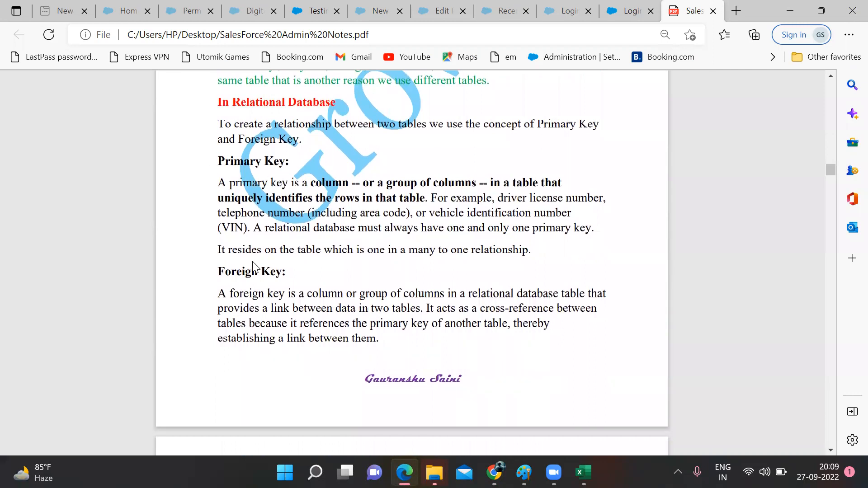
scroll(254, 267, down, 1)
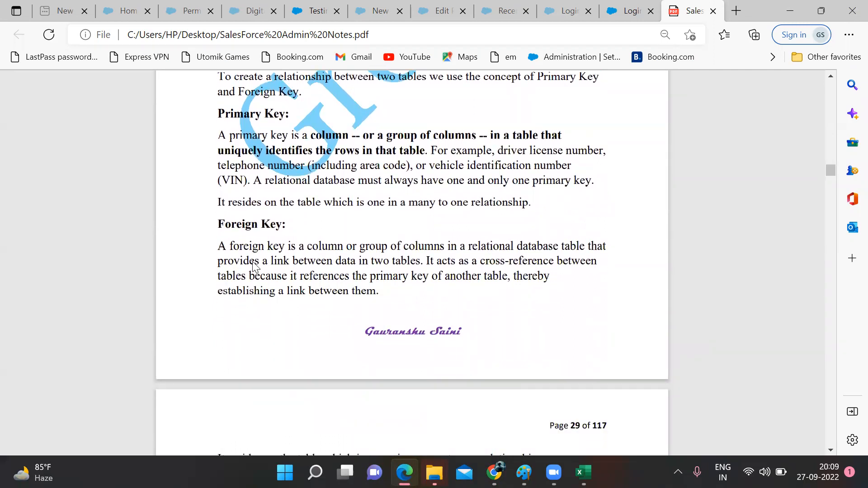
scroll(252, 265, down, 4)
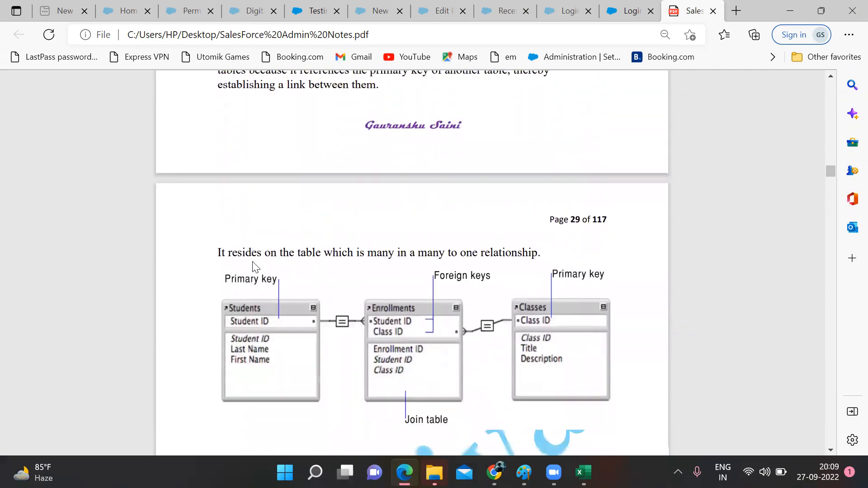
scroll(253, 263, down, 1)
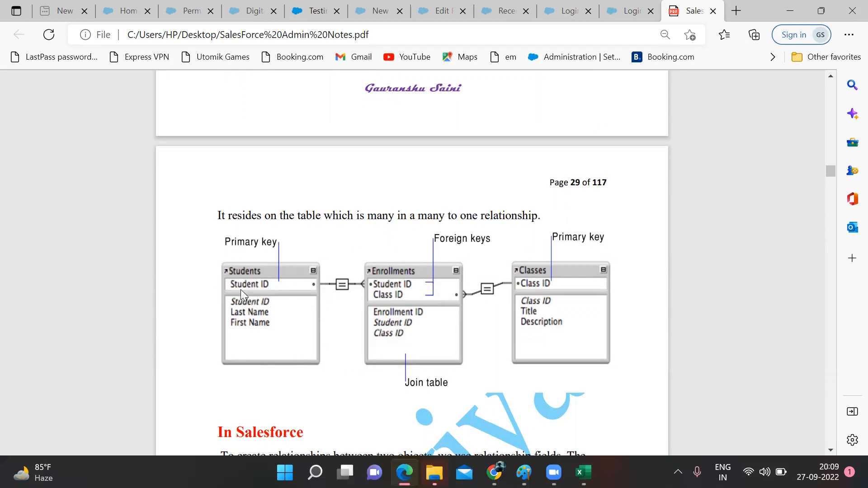
scroll(289, 292, down, 1)
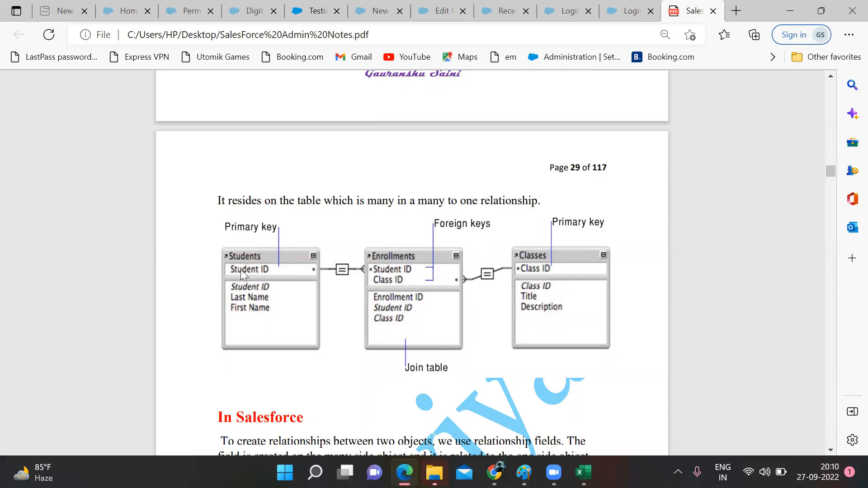
- Review the In Salesforce section and briefly highlight the two relationship types, Master detail and Lookup
scroll(474, 295, down, 2)
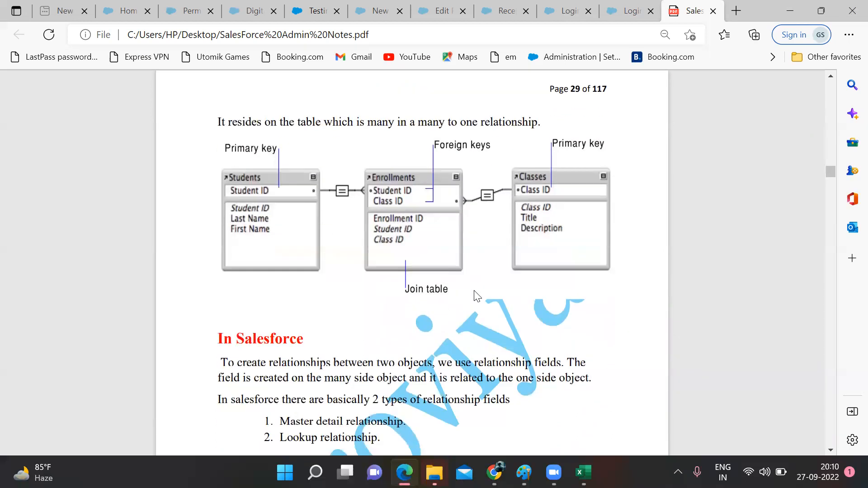
scroll(474, 291, down, 2)
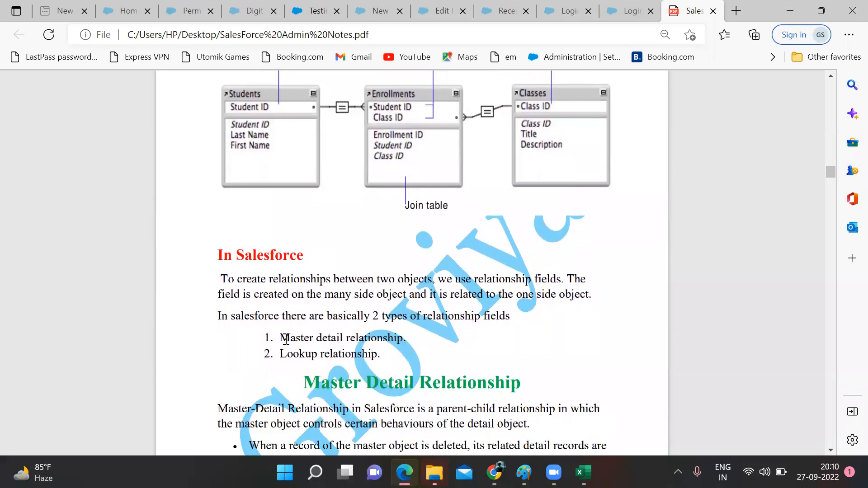
drag(267, 335, 395, 362)
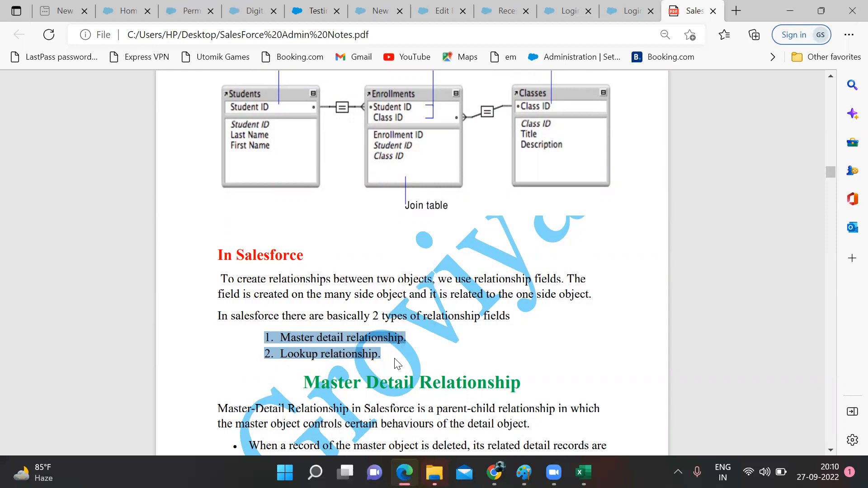
click(397, 364)
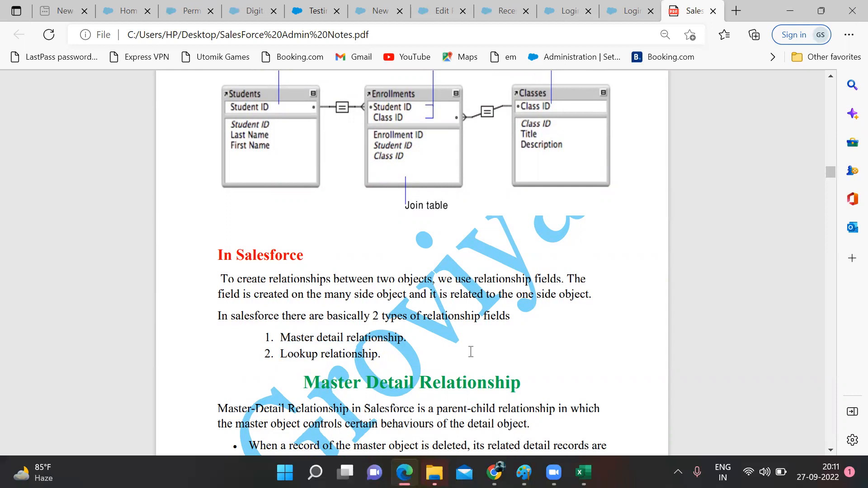
- Switch to Paint and add the bold black heading "Lookup Relationship ::" on a blank area of the canvas
key(alt+Tab)
scroll(439, 300, right, 10)
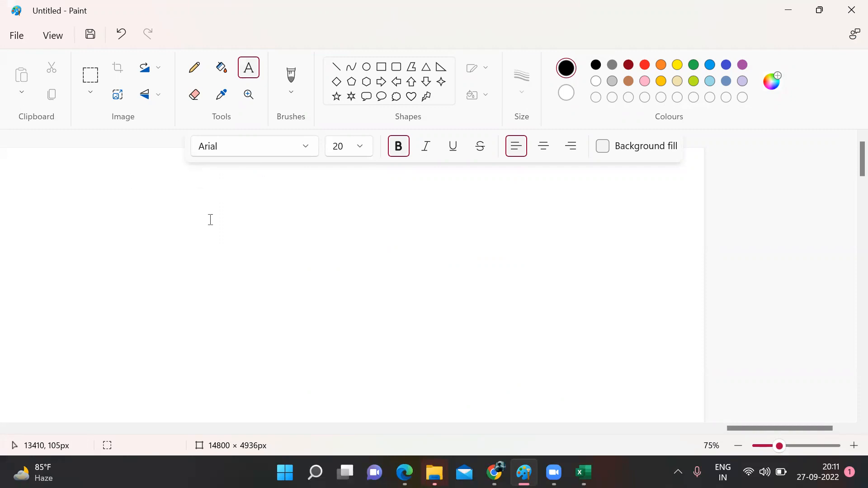
drag(200, 174, 423, 247)
text(ook)
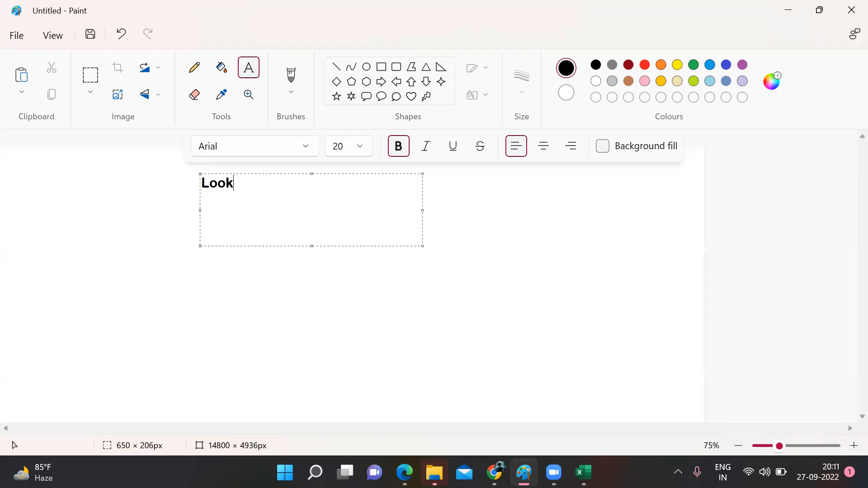
text(up Relationshi)
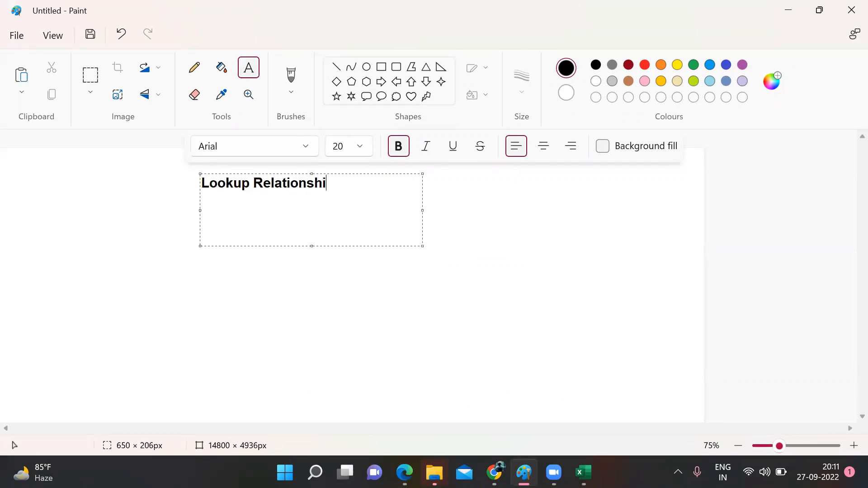
text(p ::)
click(342, 289)
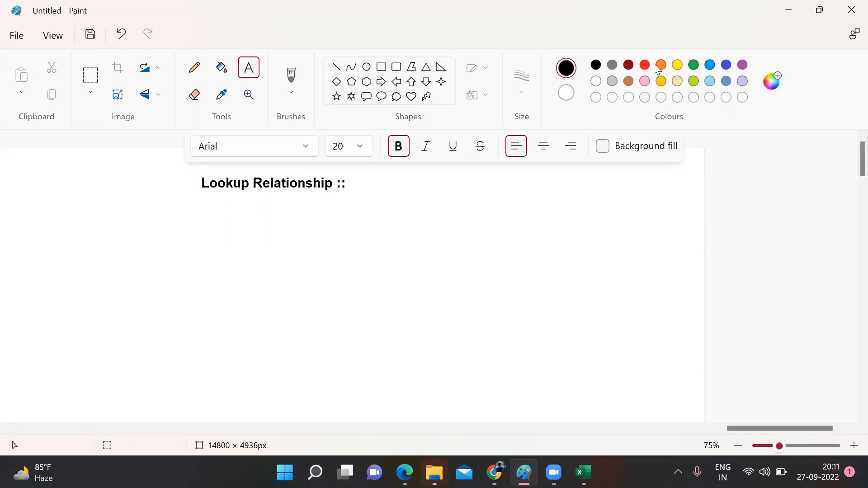
- Below the heading, add the bold indigo note "1. it is a one to many Relationship ."
click(714, 66)
click(726, 65)
drag(23, 208, 614, 331)
text(1. One)
key(BackSpace)
key(BackSpace)
key(BackSpace)
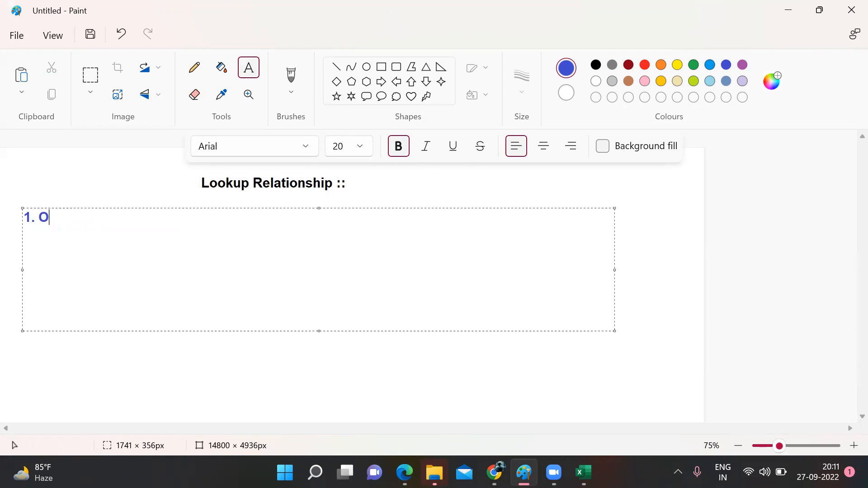
text(it is a one )
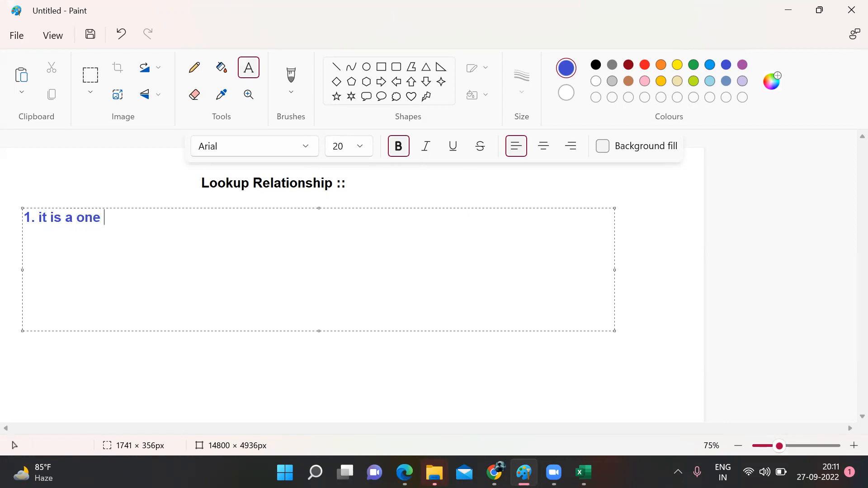
text(to many R)
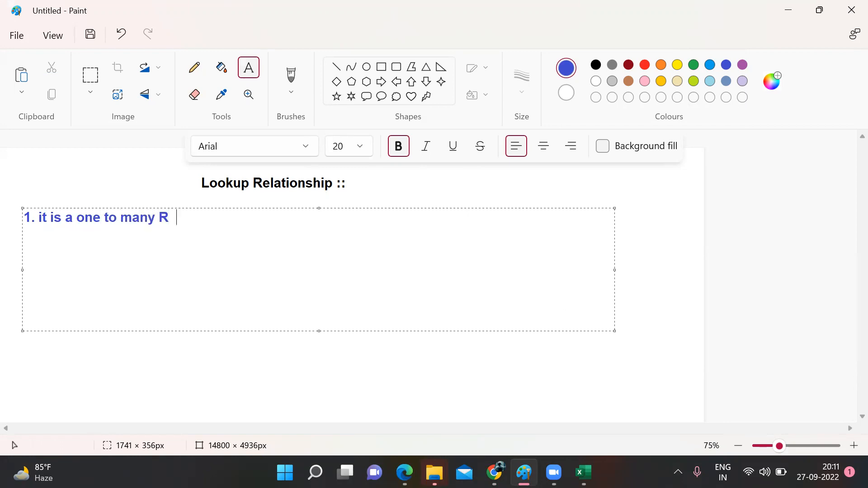
text(ela tionsh)
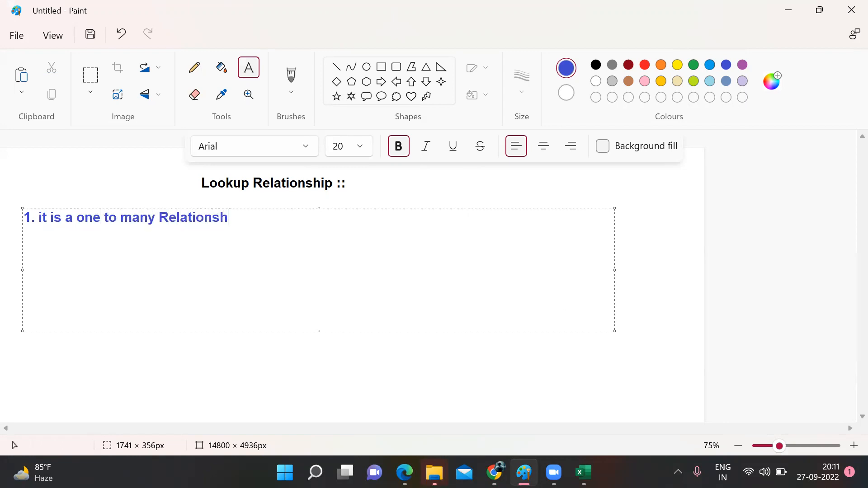
text(ip .)
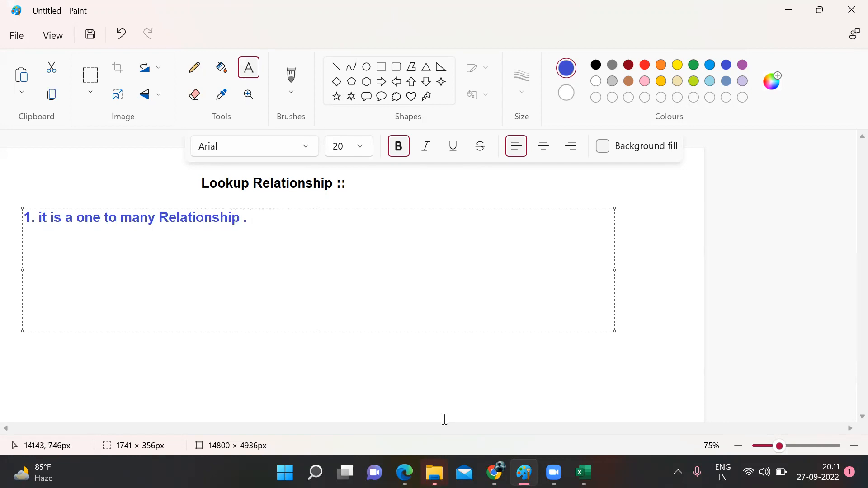
click(410, 387)
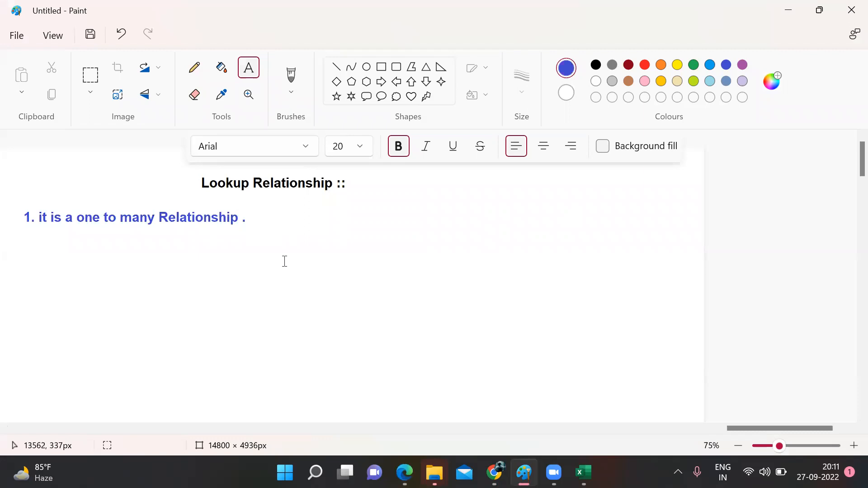
scroll(284, 262, down, 5)
drag(181, 252, 384, 324)
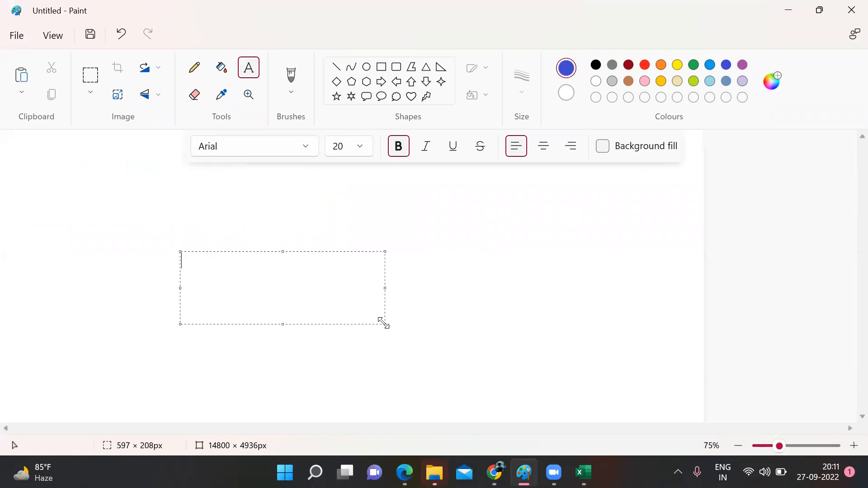
text(one)
key(BackSpace)
key(BackSpace)
key(BackSpace)
key(BackSpace)
text(one to one )
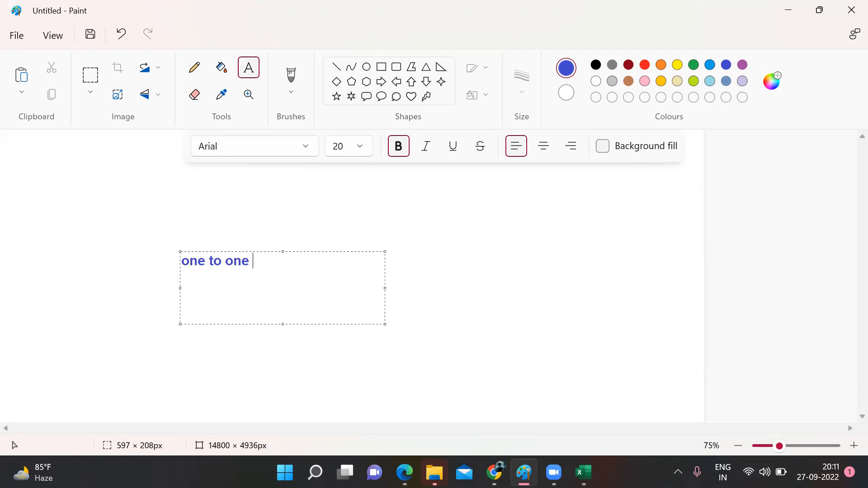
text(mapping)
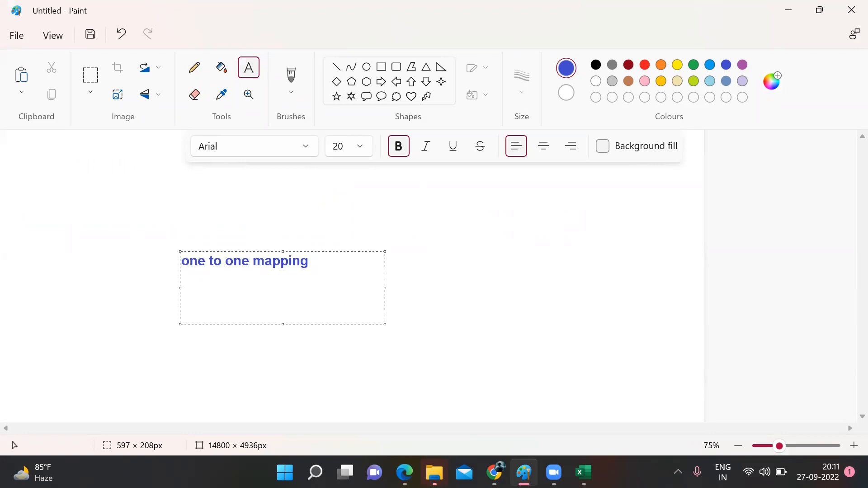
key(BackSpace)
key(BackSpace)
key(BackSpace)
key(BackSpace)
key(BackSpace)
key(BackSpace)
key(BackSpace)
key(BackSpace)
key(BackSpace)
key(BackSpace)
key(BackSpace)
key(BackSpace)
key(BackSpace)
key(BackSpace)
key(BackSpace)
key(BackSpace)
key(BackSpace)
key(BackSpace)
key(BackSpace)
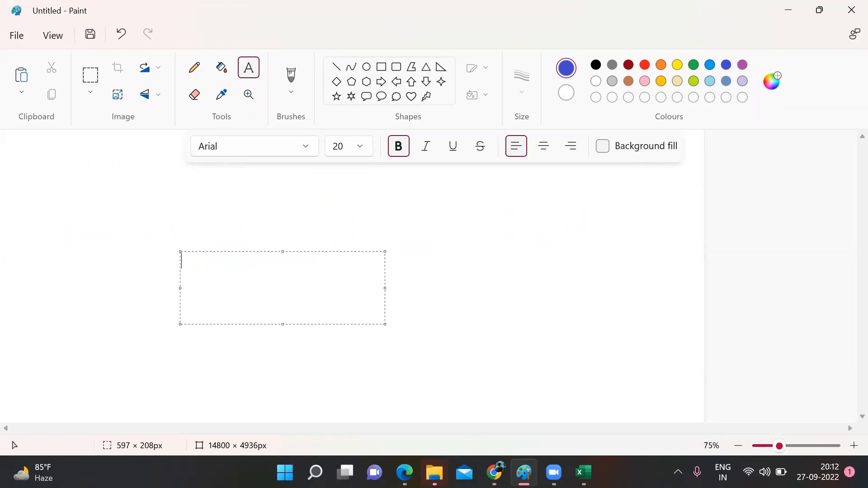
click(12, 234)
- On a blank area below the note, start a numbered list with "1. one to one" and "2. one to many"
drag(12, 234, 305, 319)
text(1. obne)
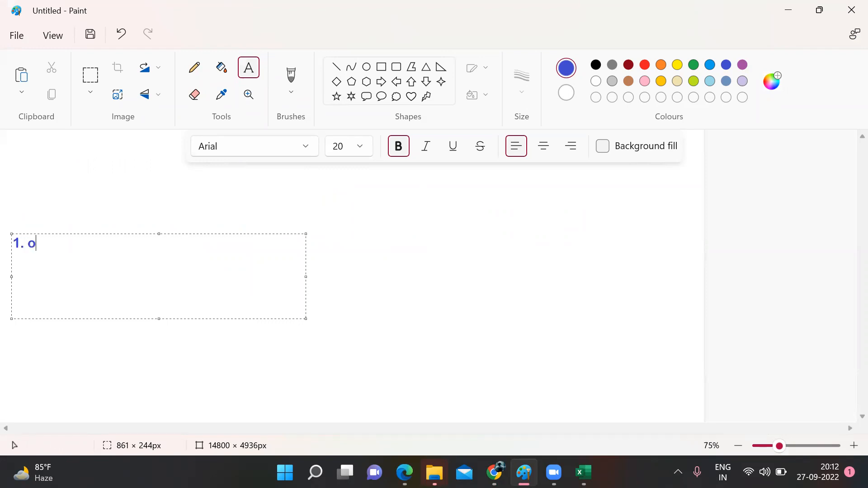
key(BackSpace)
key(BackSpace)
key(BackSpace)
text(ne to one)
key(Return)
text(2. on)
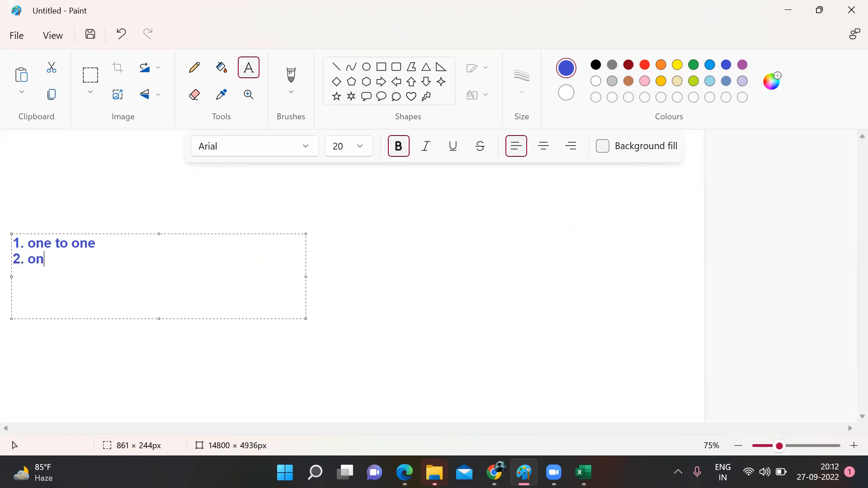
text(e to manyy)
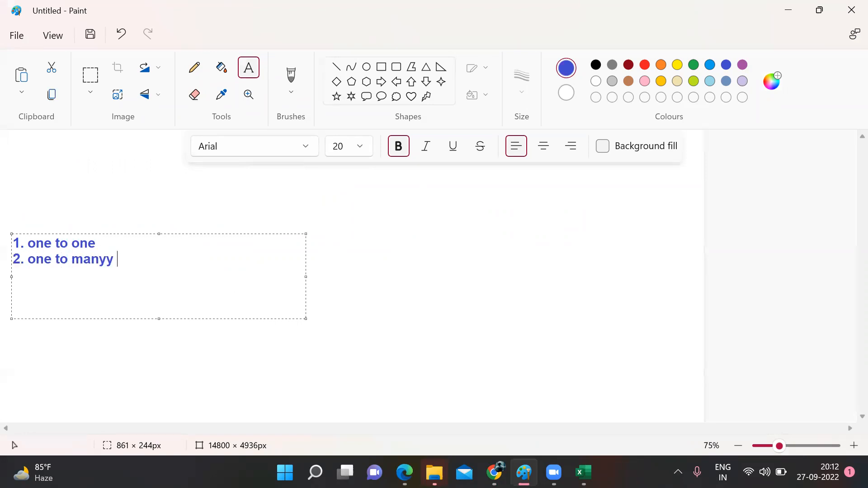
key(BackSpace)
key(Return)
- Complete the numbered list with "3. many to one" and "4. many to many"
text(3. many to on e)
key(BackSpace)
key(BackSpace)
text(e)
key(Return)
text(4.)
key(BackSpace)
text(. many to many)
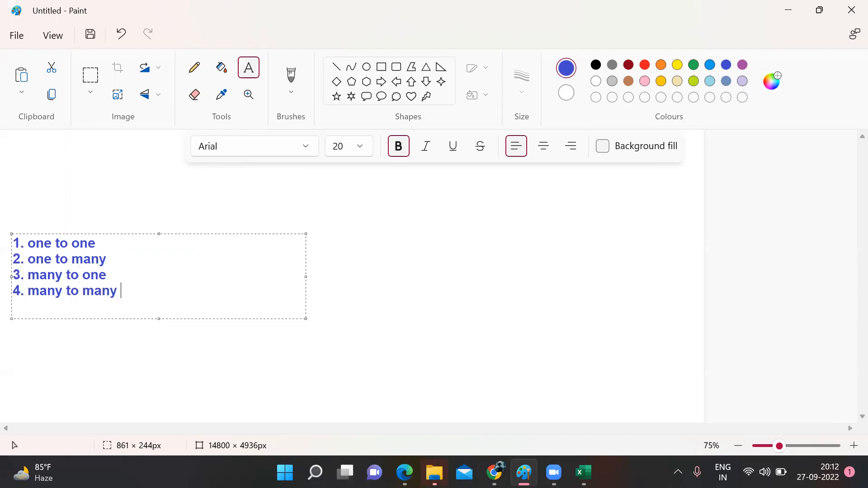
key(Return)
click(338, 300)
- Beside the list, write two widely spaced example pairs: "HeadPhone" with "Mobile", and "one Mobile" with "many Songs"
drag(160, 226, 514, 376)
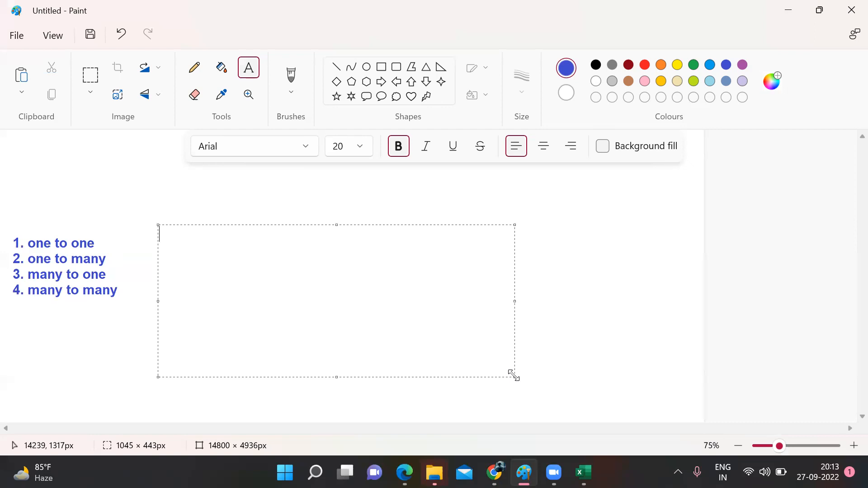
text(HwadPhone      )
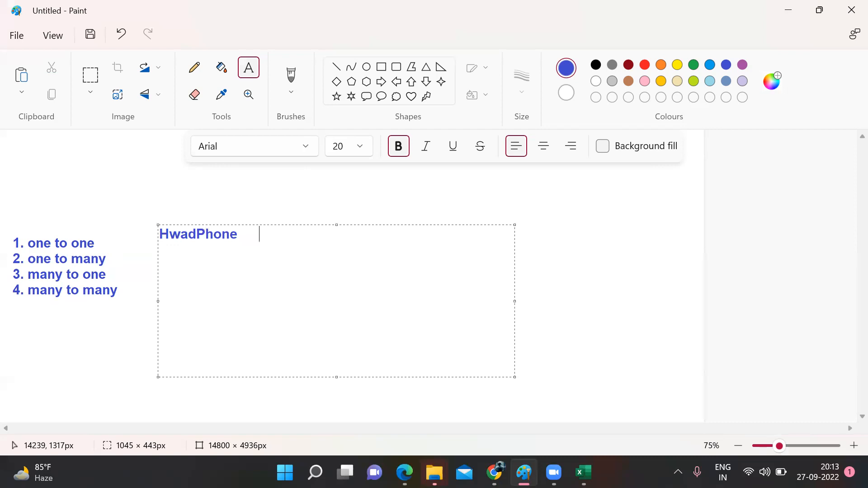
text(         Mon)
key(BackSpace)
text(bile)
key(Return)
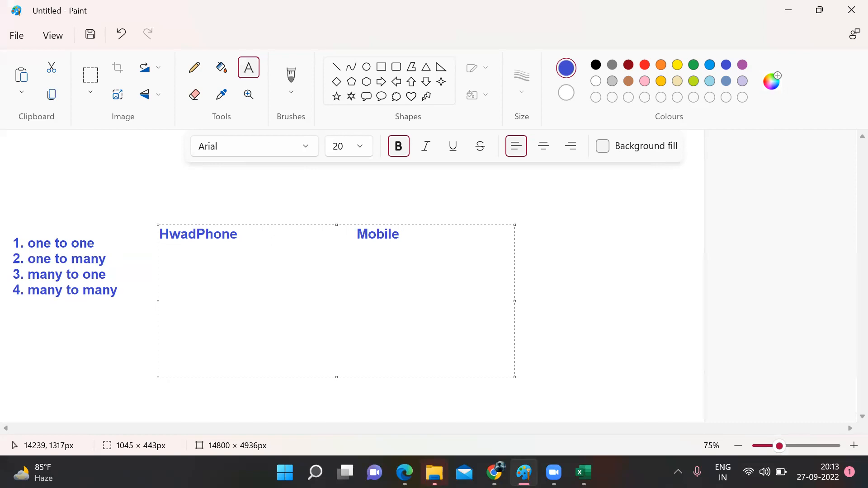
key(Right)
key(Right)
key(BackSpace)
text(e)
key(Down)
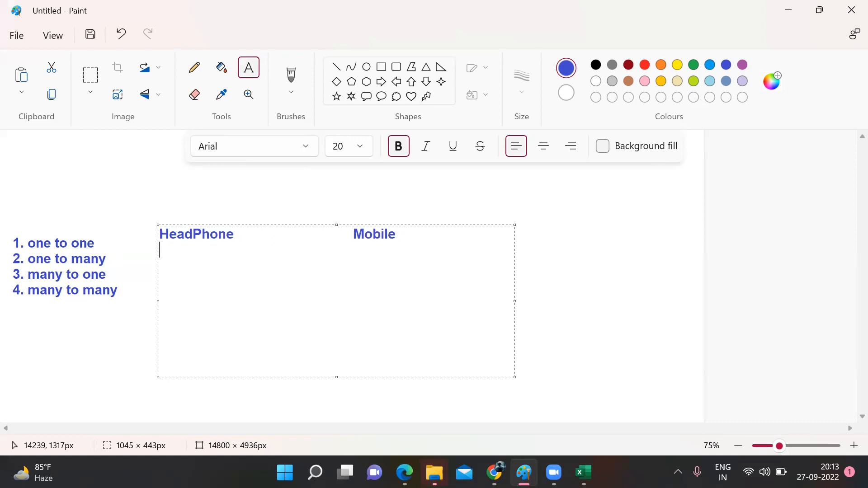
text(one Mobile                                     many Songs)
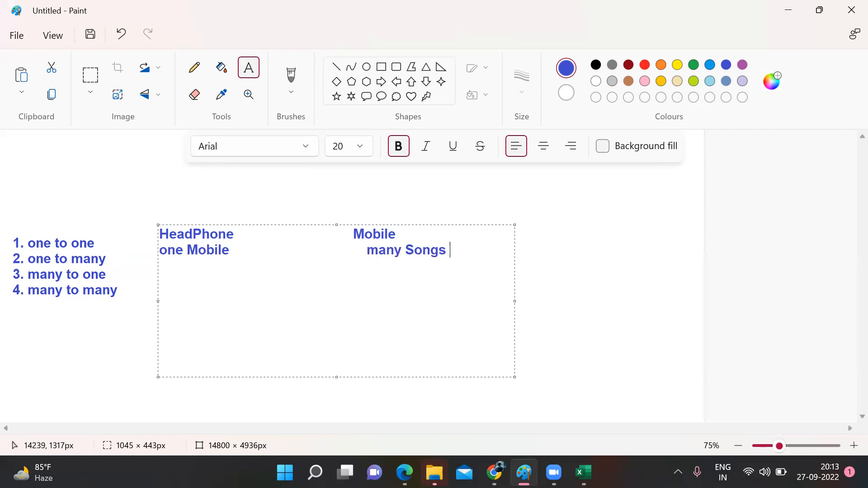
- Put a "1" before both "Mobile" and "HeadPhone" in the first example row
key(Left)
key(Left)
key(Left)
key(Left)
key(Left)
key(Left)
key(Left)
key(Left)
text(1)
key(Left)
key(Left)
key(Left)
key(Left)
key(Left)
key(Left)
key(Left)
key(Left)
key(Left)
key(Left)
key(Left)
key(Left)
key(Left)
key(Left)
key(Left)
key(Left)
key(Left)
key(Left)
key(Left)
key(Left)
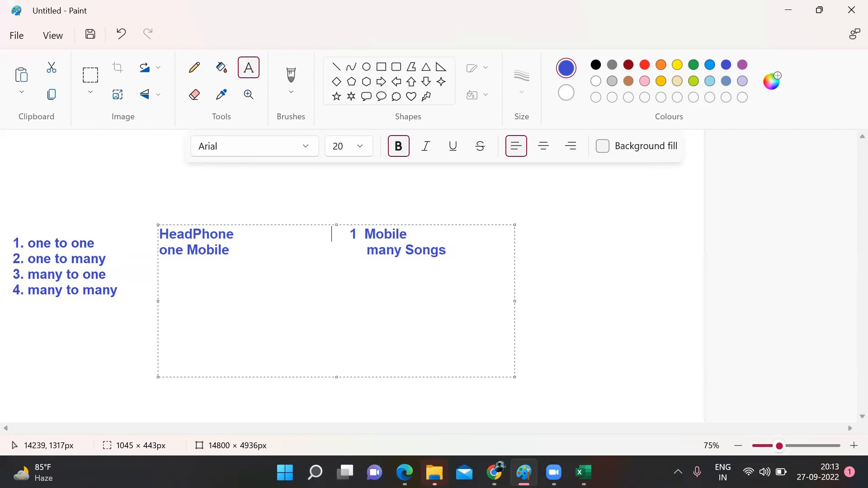
text(1)
- Add a third example row pairing "Many Employee" with "Company"
click(488, 252)
key(Return)
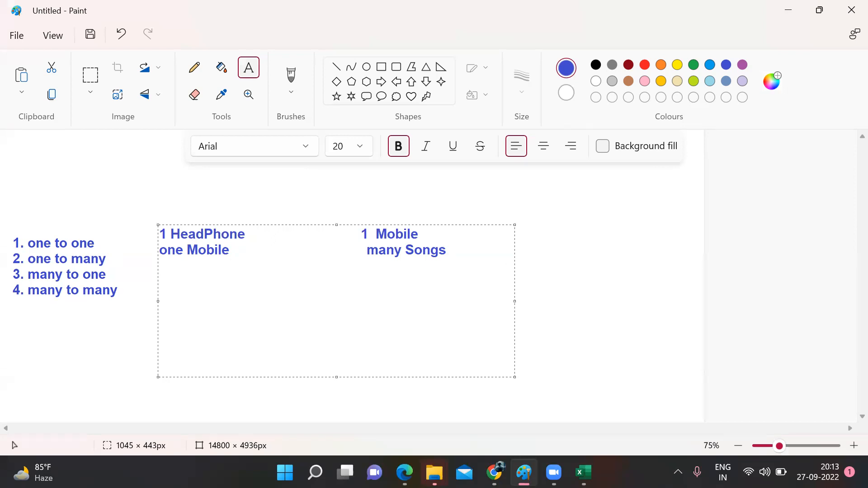
text(Many Employee                             )
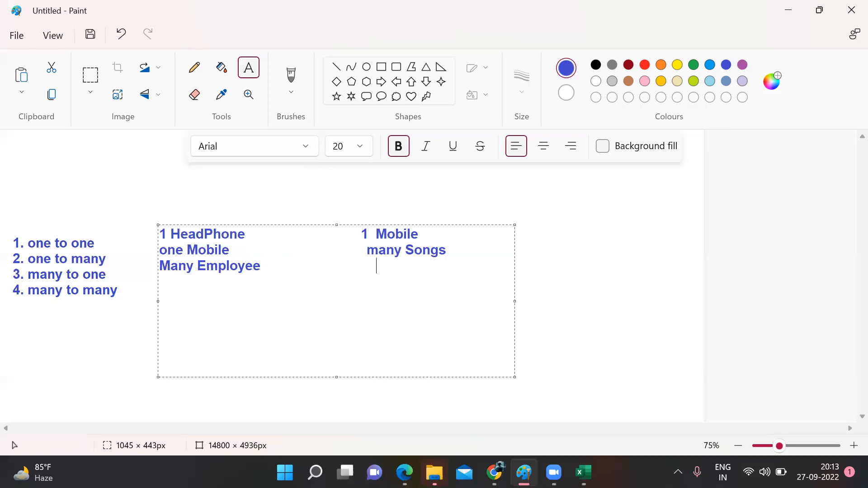
text(   COmpany)
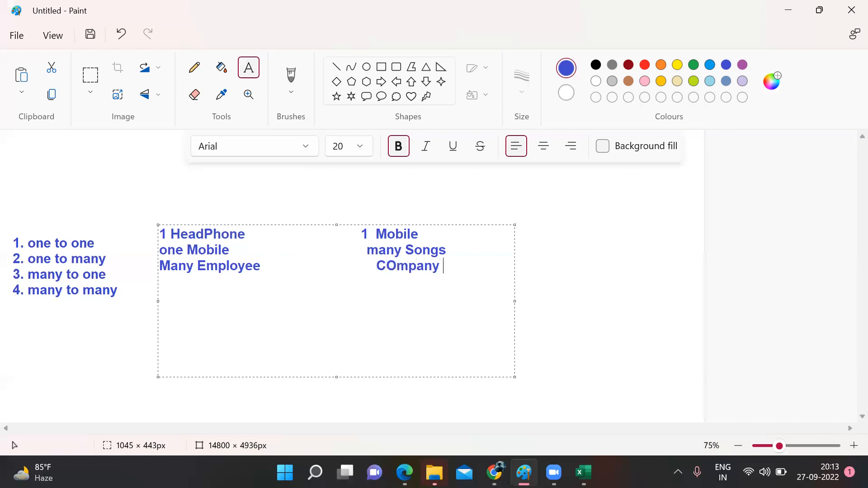
key(BackSpace)
key(BackSpace)
key(Right)
key(Right)
key(Right)
key(BackSpace)
text(o)
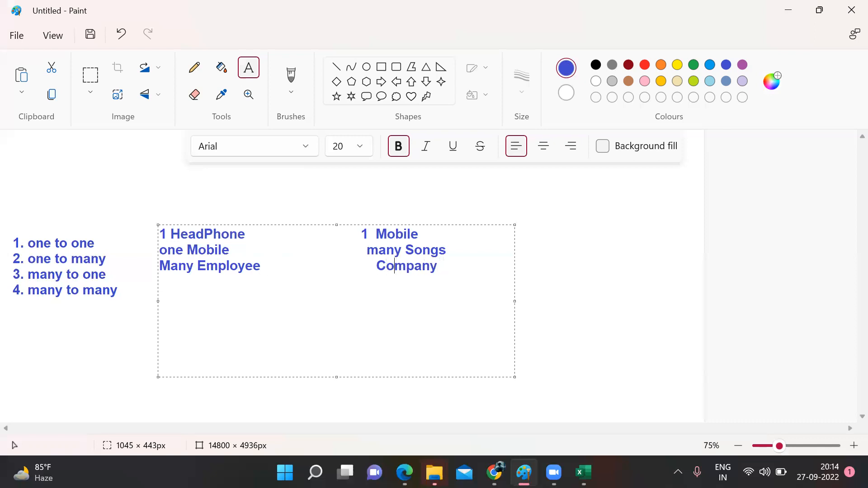
- Add a fourth example row pairing "Many Employee" with "Multiple Project" and finish the text block
key(End)
key(Return)
text(Many m)
key(BackSpace)
text(Employee)
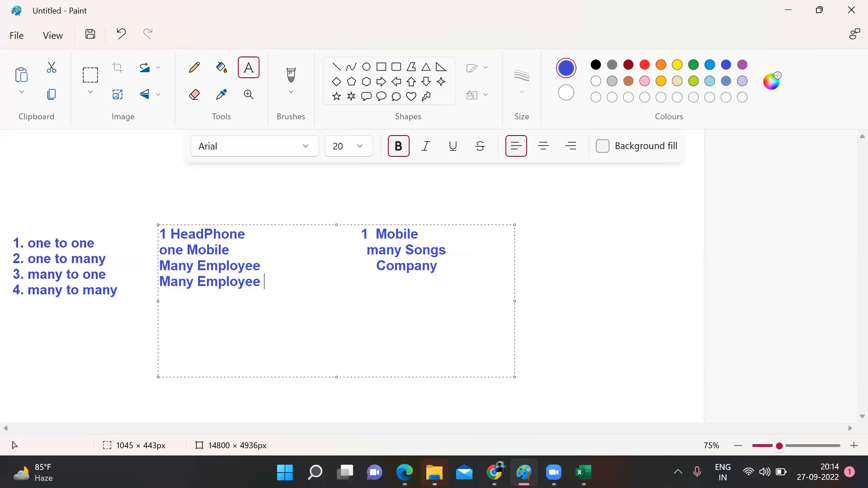
key(BackSpace)
key(BackSpace)
text(Multiple Project)
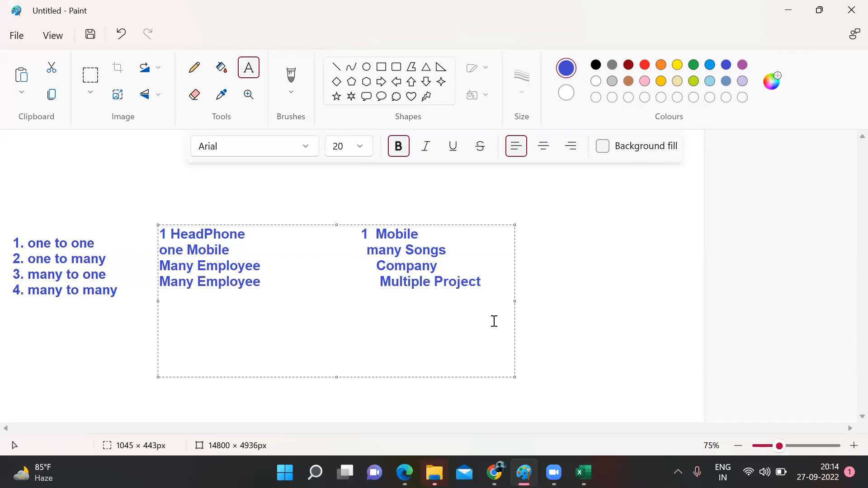
key(Return)
click(543, 305)
- On a blank area below the examples, write a column of five people's first names, one per line
scroll(313, 323, down, 1)
scroll(312, 322, down, 2)
drag(160, 238, 368, 390)
text(Love)
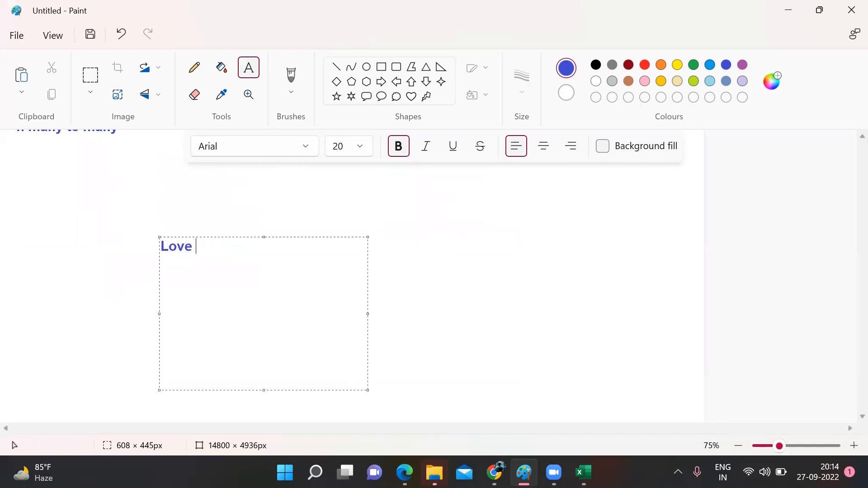
key(Return)
text(Mukul)
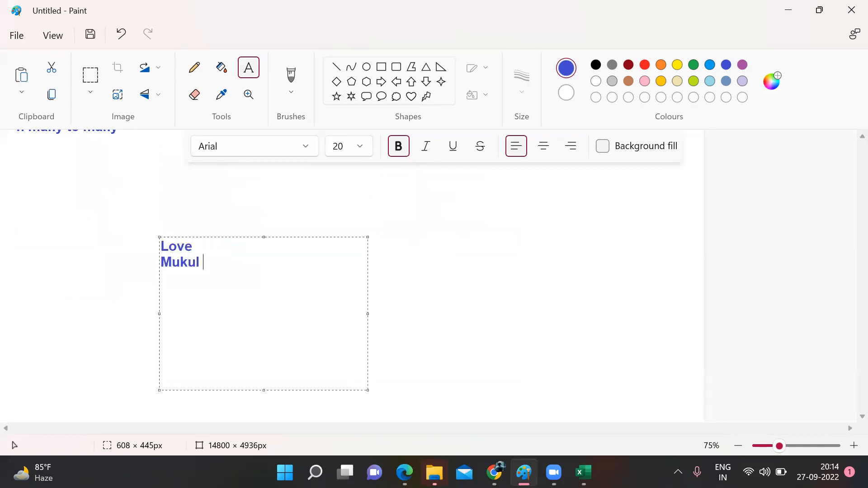
key(Return)
text(Surbhi)
key(Return)
text(Anirudh)
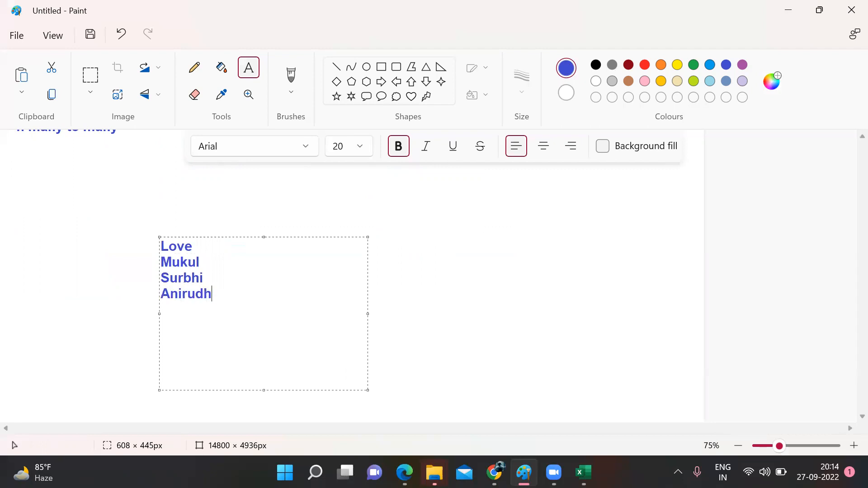
key(Return)
text(Awan)
text(h)
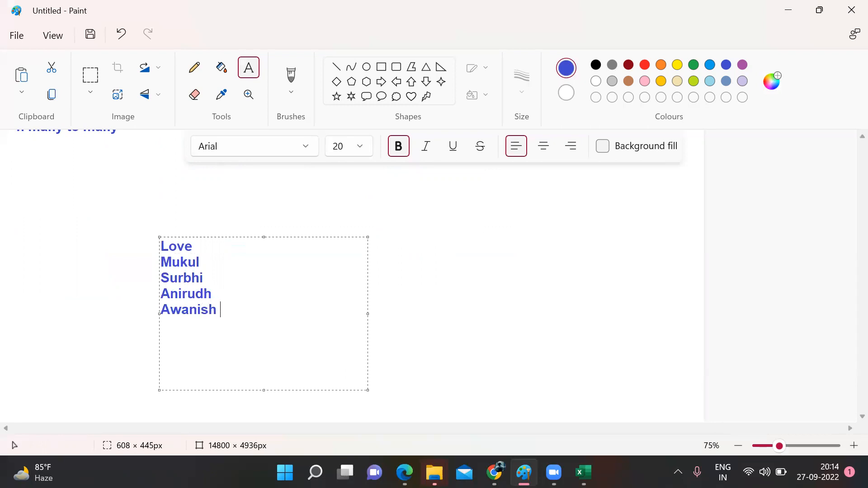
click(430, 358)
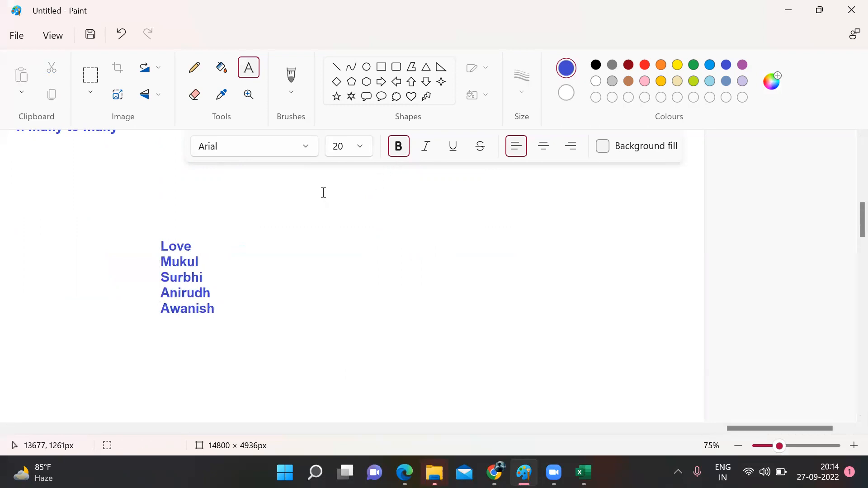
- Above and beside the names column, write the spaced headings "Salesforce Admin", "Dev" and "Lightning" in a new text block
drag(322, 192, 589, 261)
text(SAles)
key(BackSpace)
key(BackSpace)
key(BackSpace)
key(BackSpace)
text(ale)
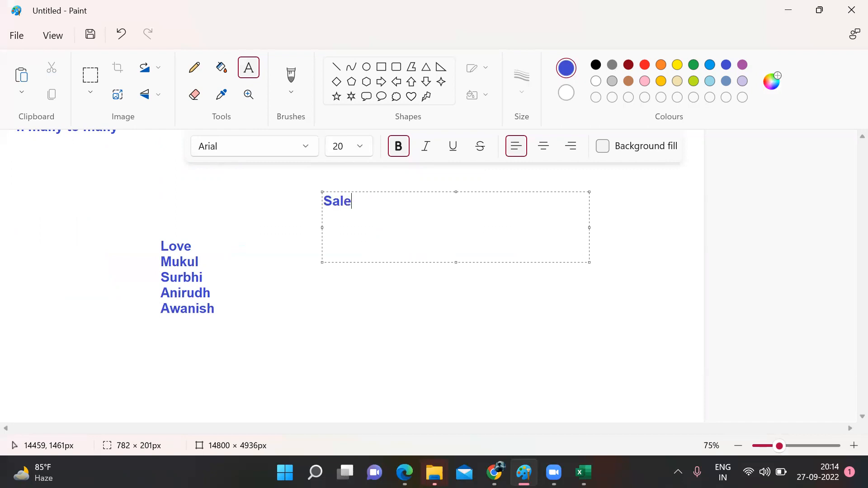
text(sforce Admi)
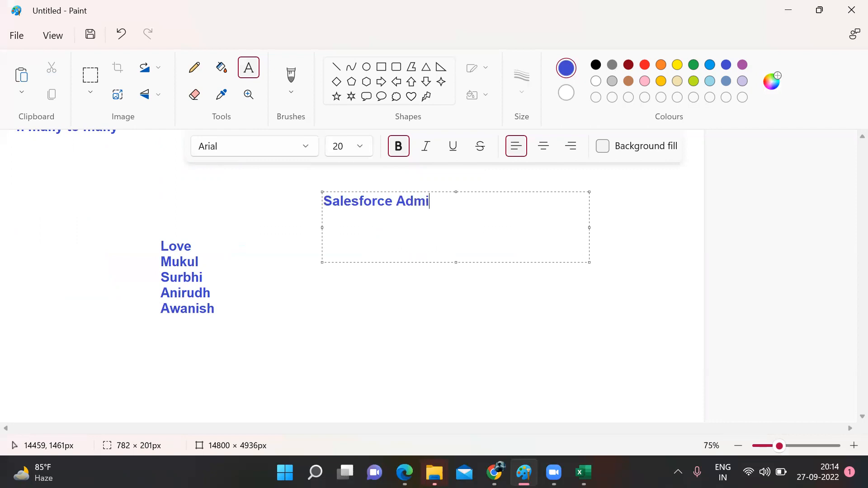
text(n     Dev            Lightning)
- Leave a blank line under the headings and list three people's first names, one per line, beneath "Salesforce Admin"
key(Return)
text(Love)
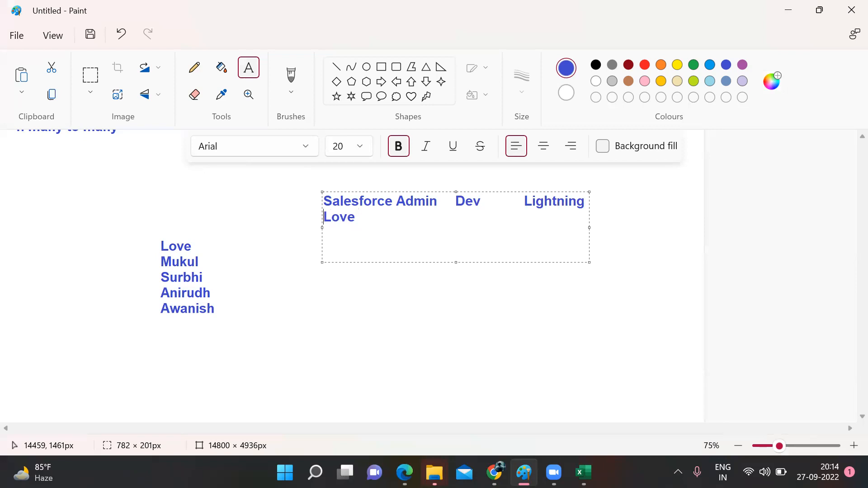
key(Return)
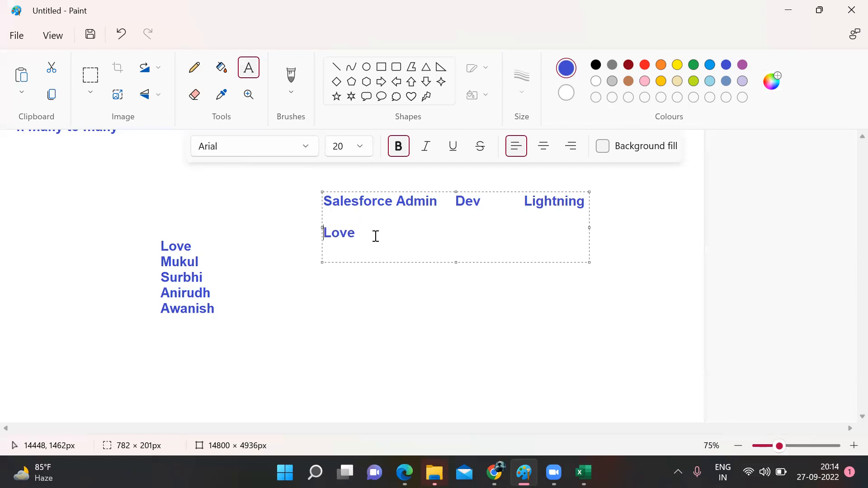
key(Return)
text(Surbhi)
key(Return)
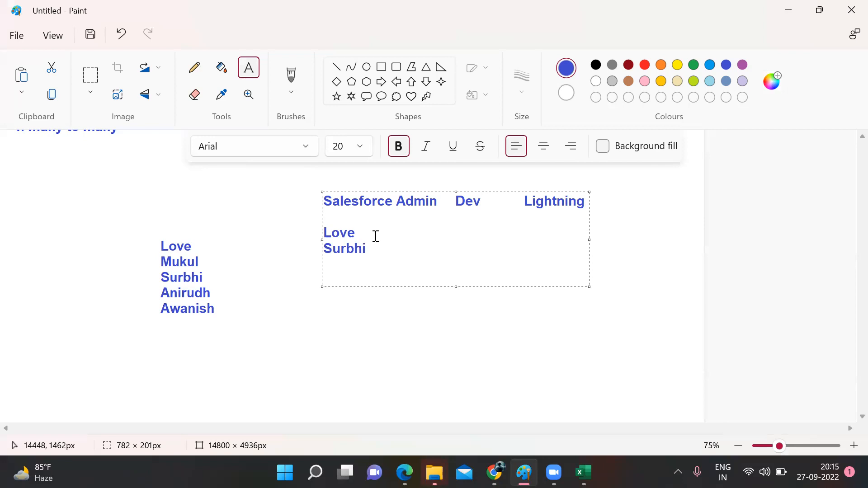
text(Mukul)
- List three people's first names beneath the "Dev" heading, on the same rows as the Salesforce Admin names
text(Love)
key(Return)
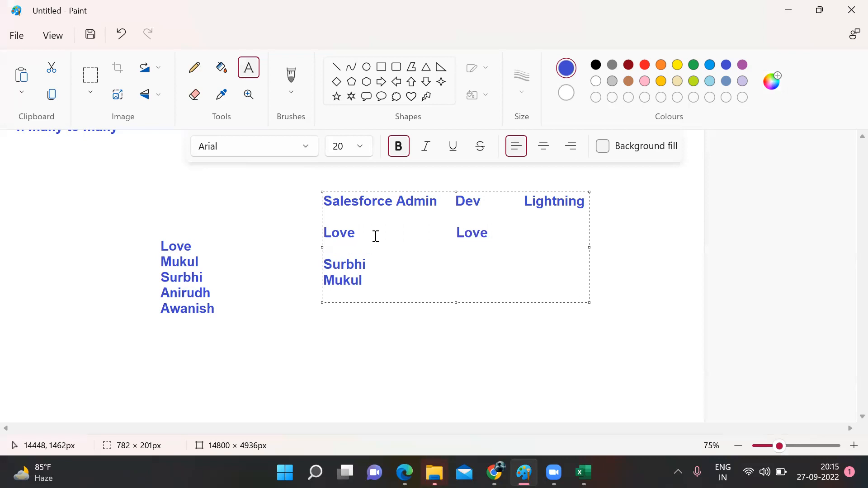
key(BackSpace)
click(384, 249)
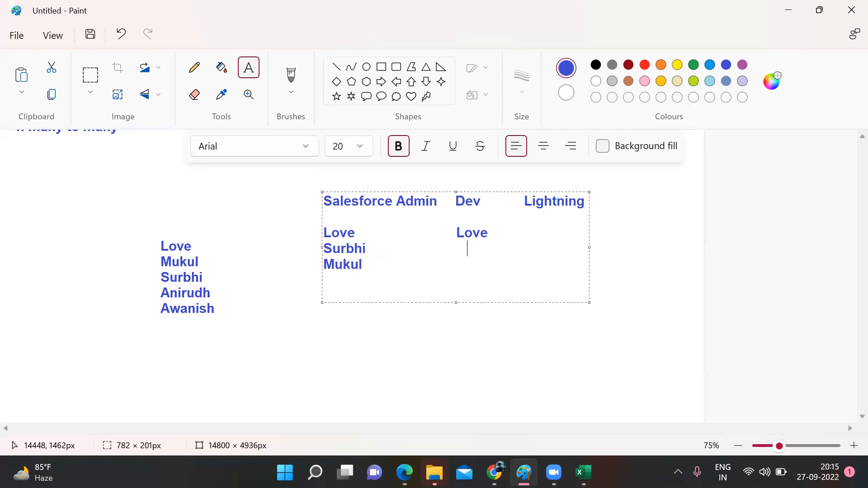
text(Surbhi )
text(Anirudh)
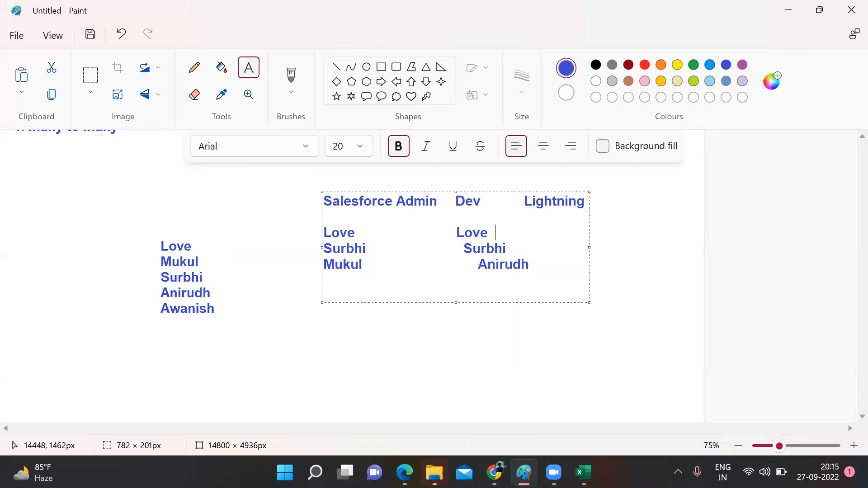
- List three people's first names beneath the "Lightning" heading, one on each existing row
text(Anirudh )
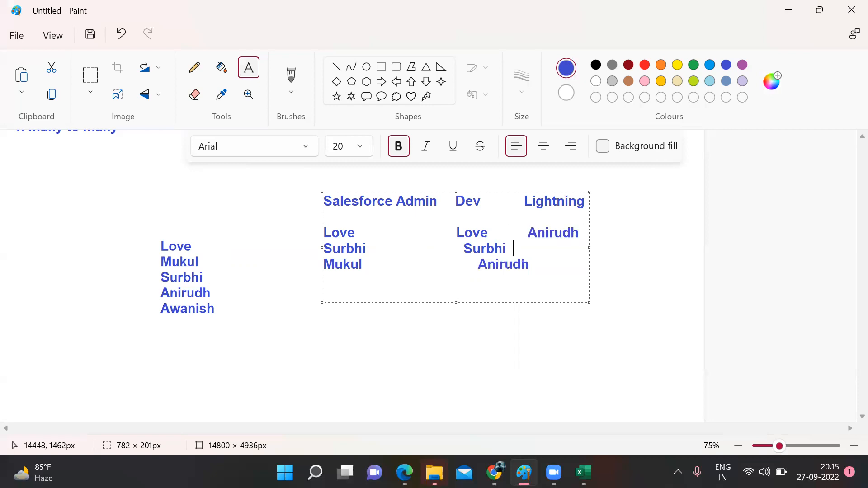
text(Awanish)
text(Mukul)
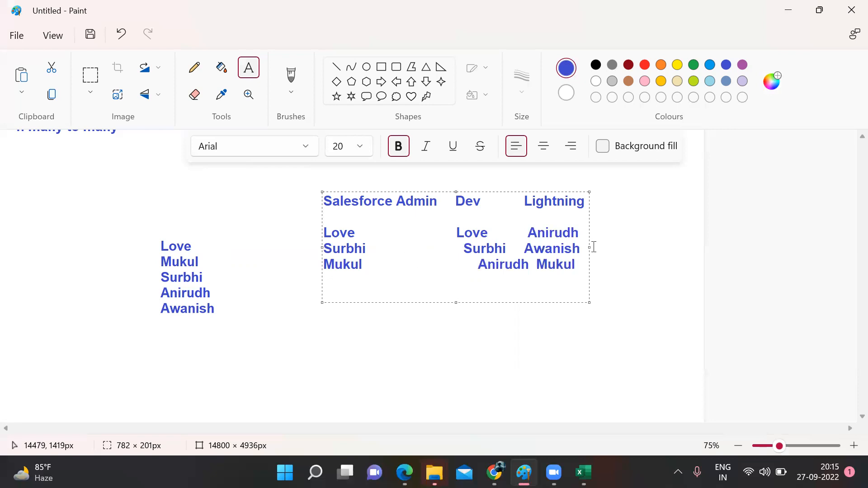
- Widen the text block, adjust the spacing so the Dev and Lightning names line up in columns, and finish the block
drag(588, 248, 622, 247)
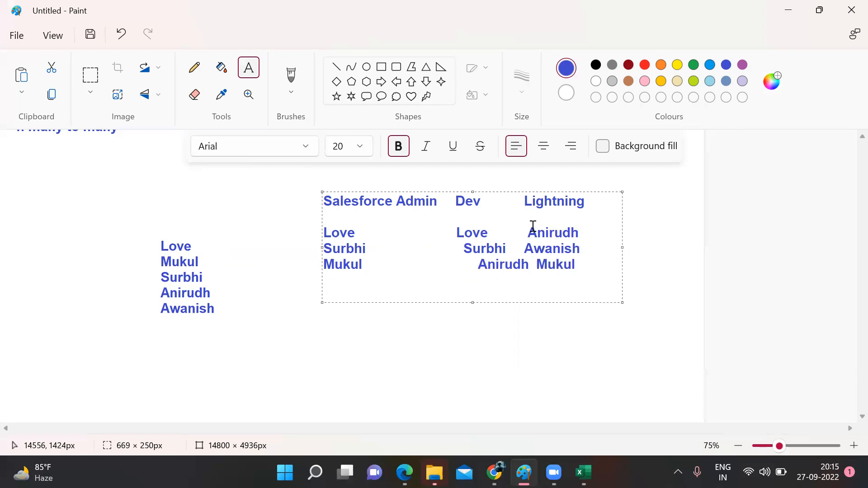
click(463, 245)
key(BackSpace)
key(BackSpace)
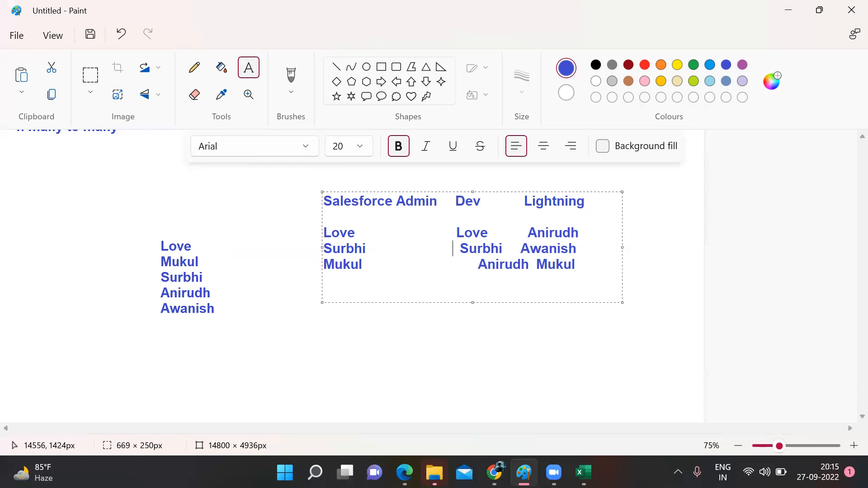
key(BackSpace)
key(BackSpace)
key(BackSpace)
key(BackSpace)
key(BackSpace)
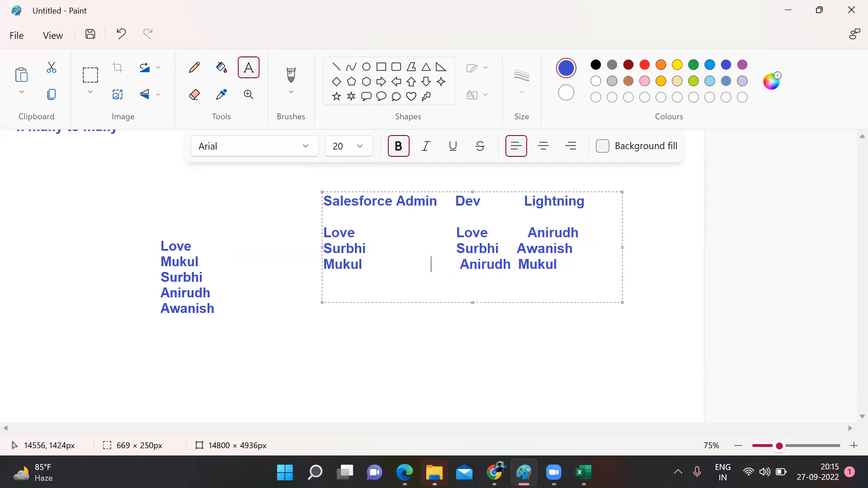
click(510, 262)
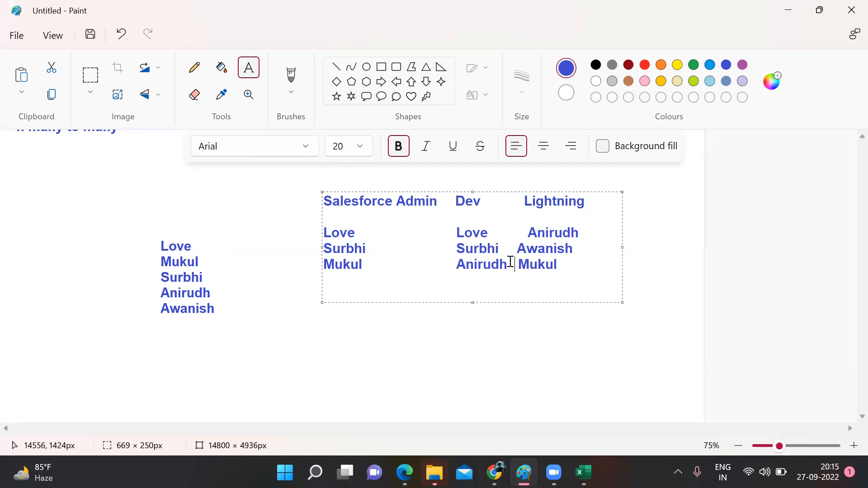
click(510, 248)
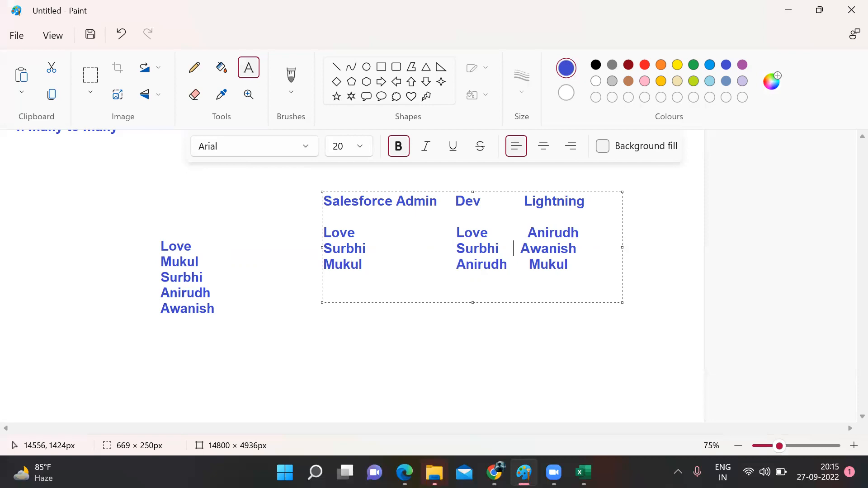
click(536, 328)
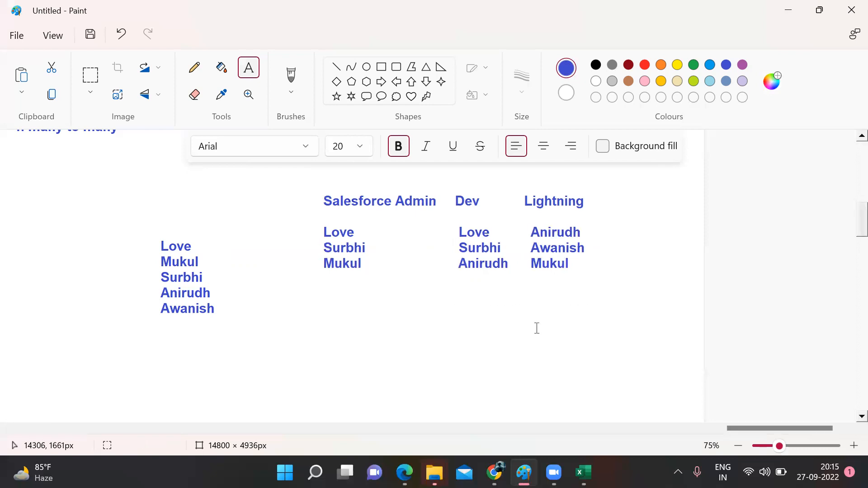
- Beside the "Lookup Relationship ::" title at the start of the notes, write "Project" in a new text block
scroll(537, 328, up, 3)
scroll(537, 328, up, 4)
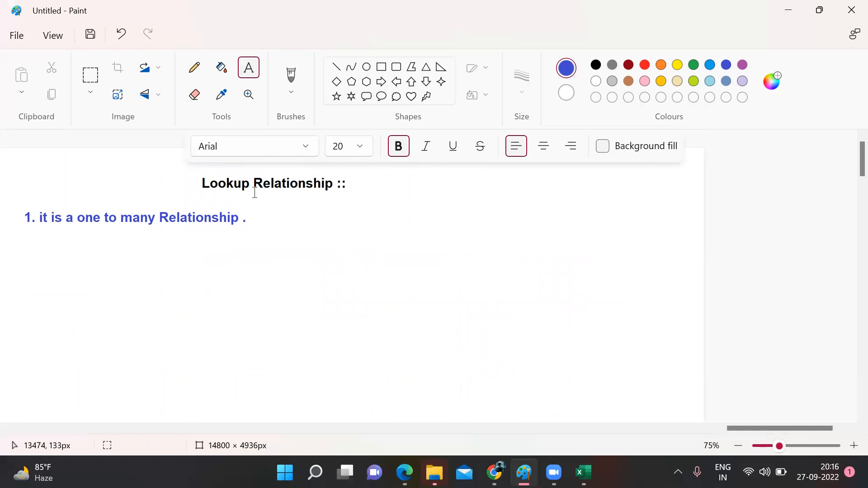
drag(149, 232, 453, 321)
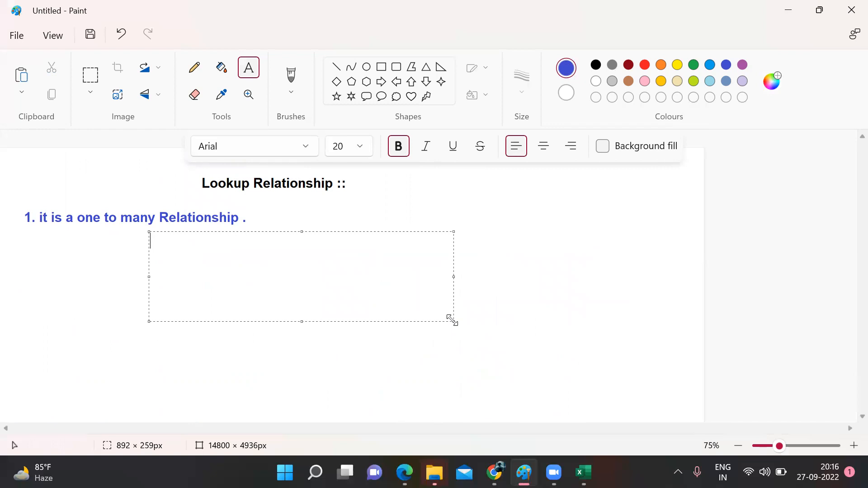
click(541, 288)
drag(438, 185, 634, 279)
text(Project)
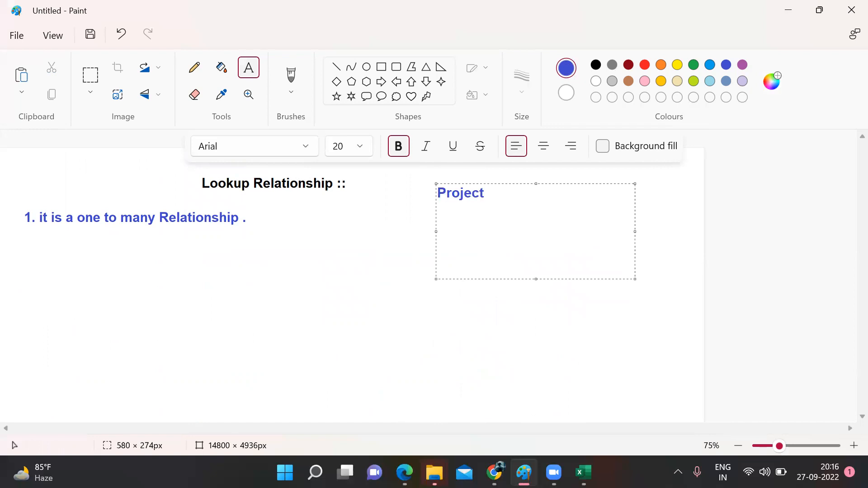
click(177, 305)
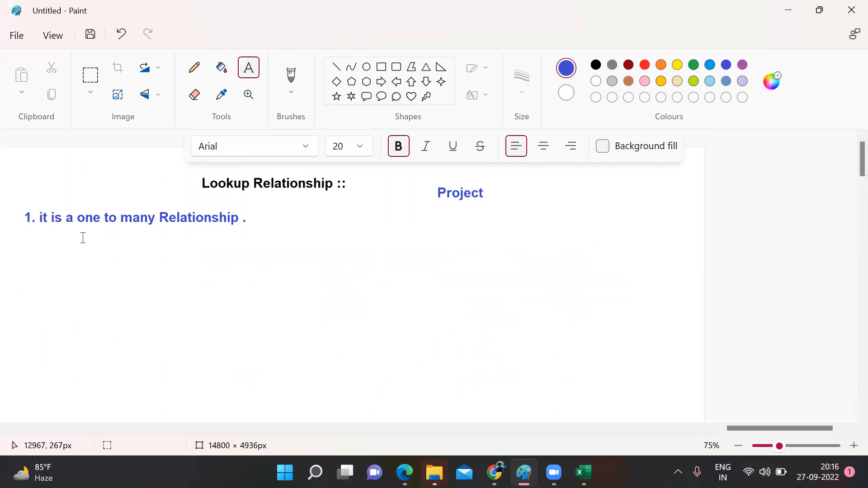
drag(83, 238, 319, 371)
click(457, 312)
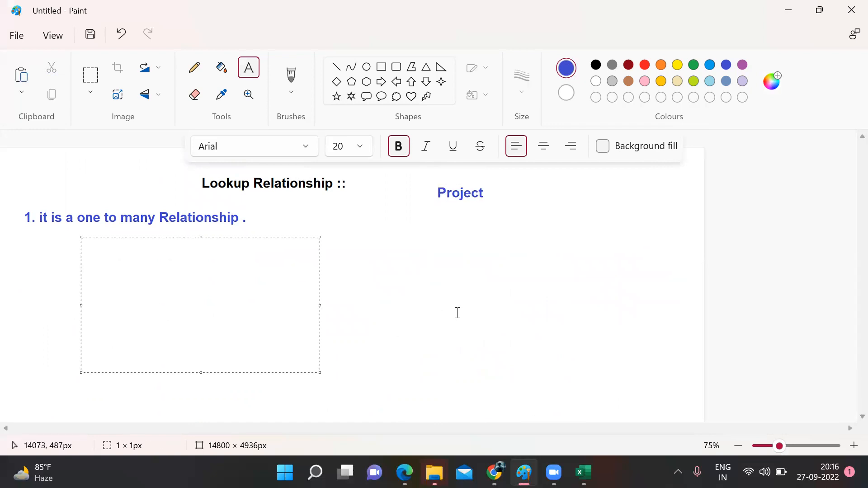
drag(430, 221, 536, 267)
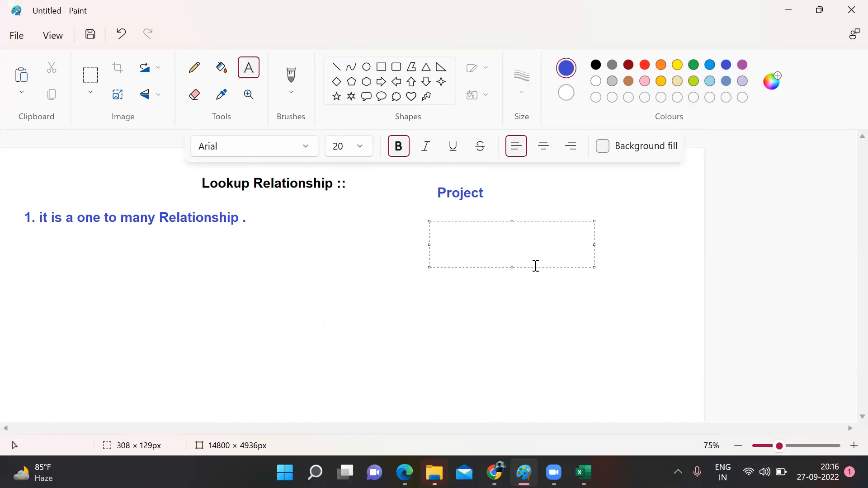
click(371, 236)
drag(89, 244, 267, 276)
text(EMployee)
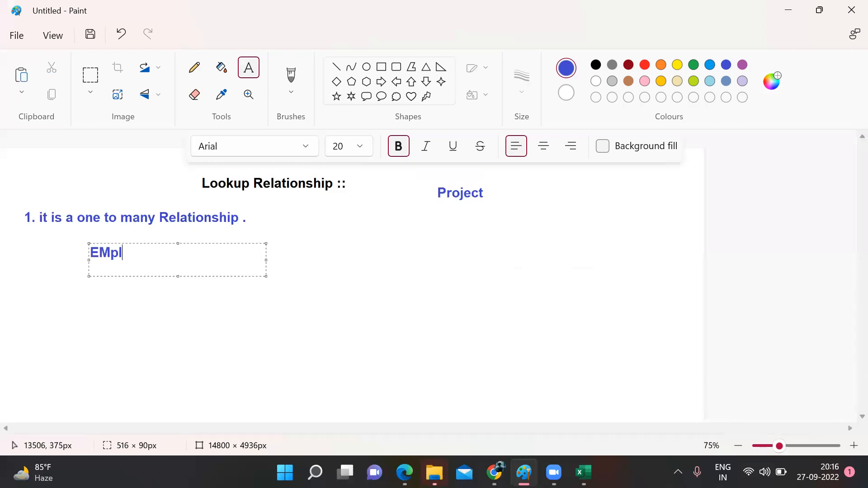
key(BackSpace)
key(BackSpace)
key(BackSpace)
key(BackSpace)
key(BackSpace)
key(BackSpace)
key(BackSpace)
key(BackSpace)
key(BackSpace)
click(426, 272)
click(430, 183)
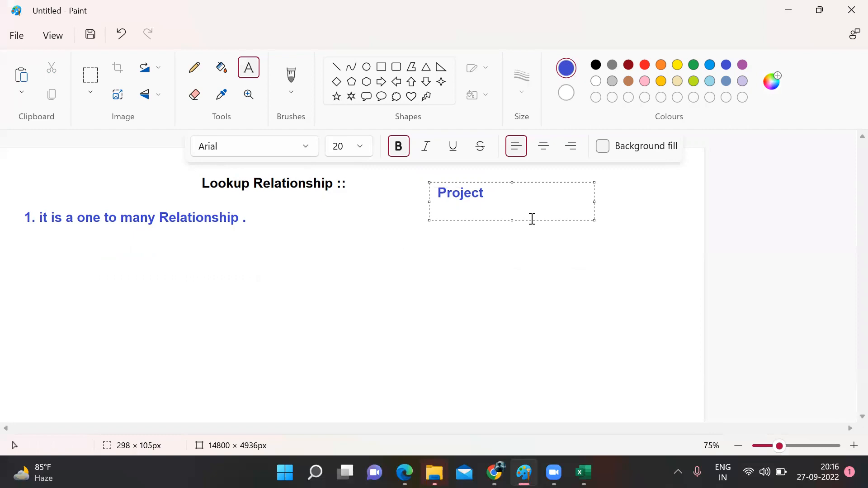
click(481, 285)
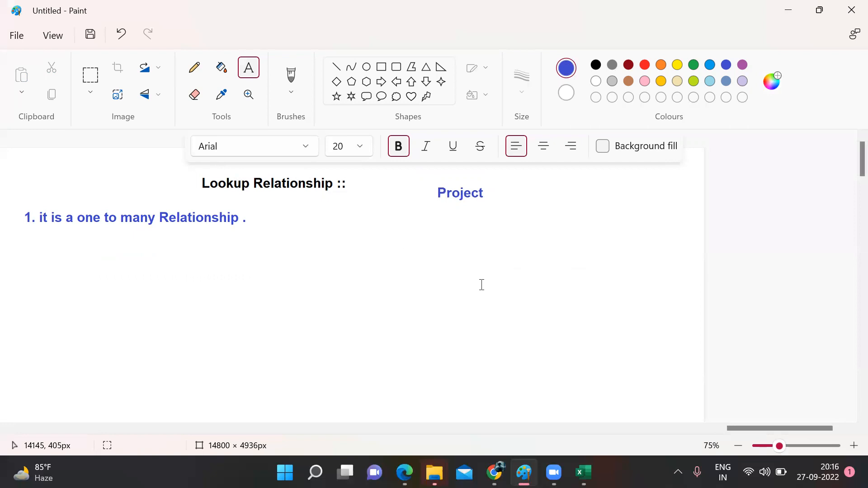
- Switch to Salesforce in Chrome and open Setup for the current app
click(493, 470)
click(807, 86)
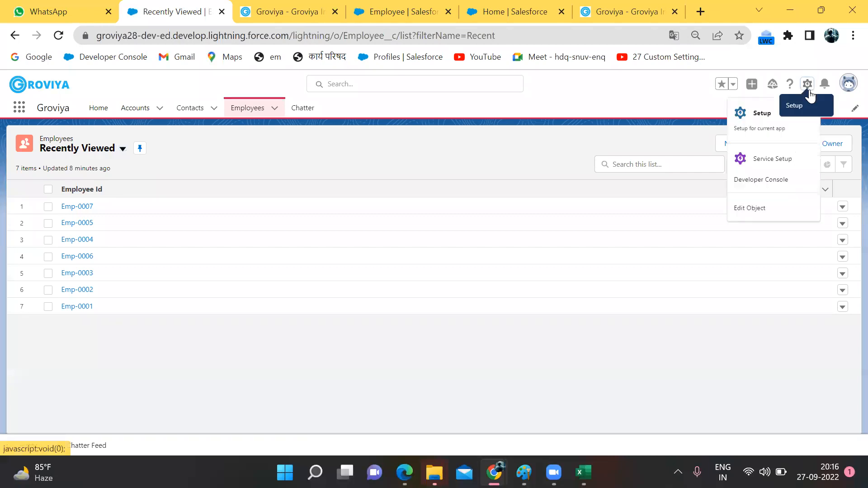
click(768, 114)
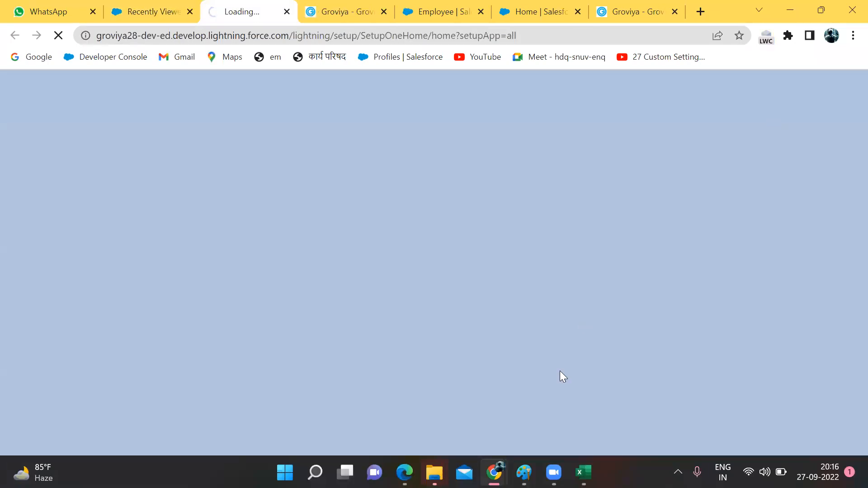
mouse_move(524, 473)
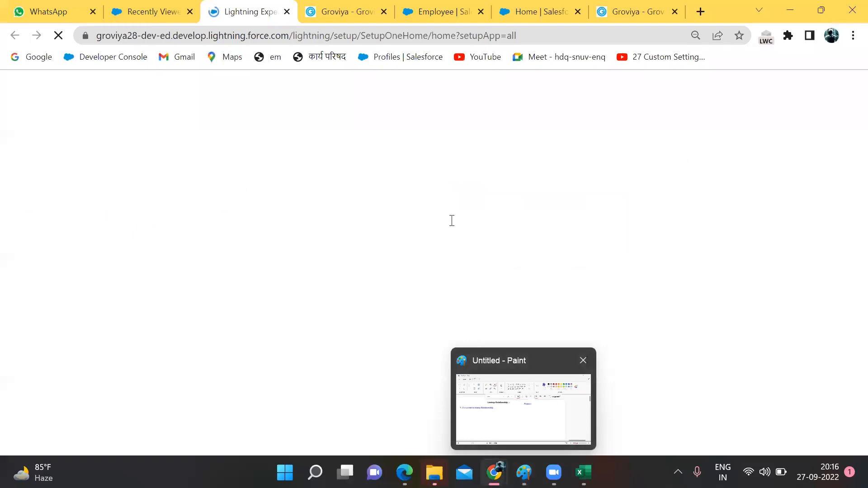
click(524, 473)
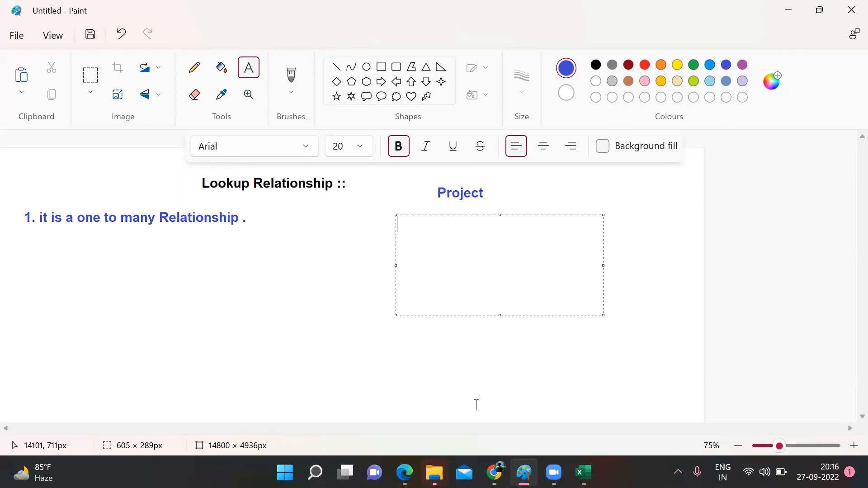
key(alt+Tab)
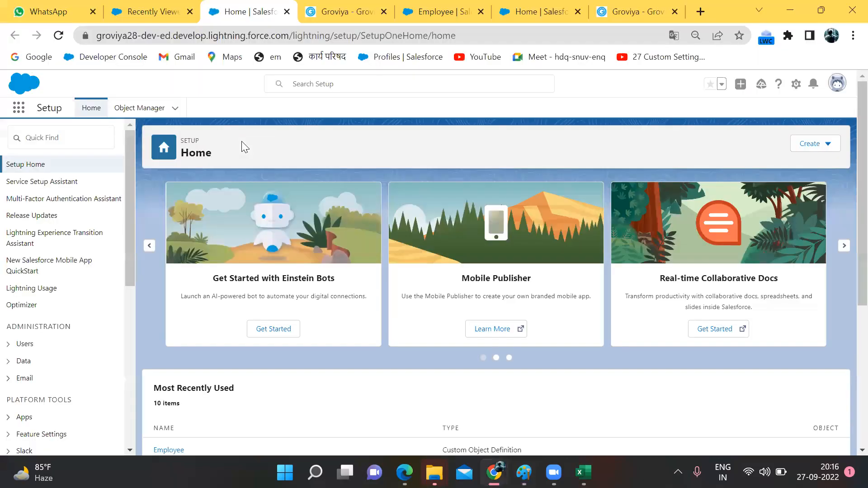
- Open the Object Manager, dismiss the record pages tip and start a new custom object
click(160, 110)
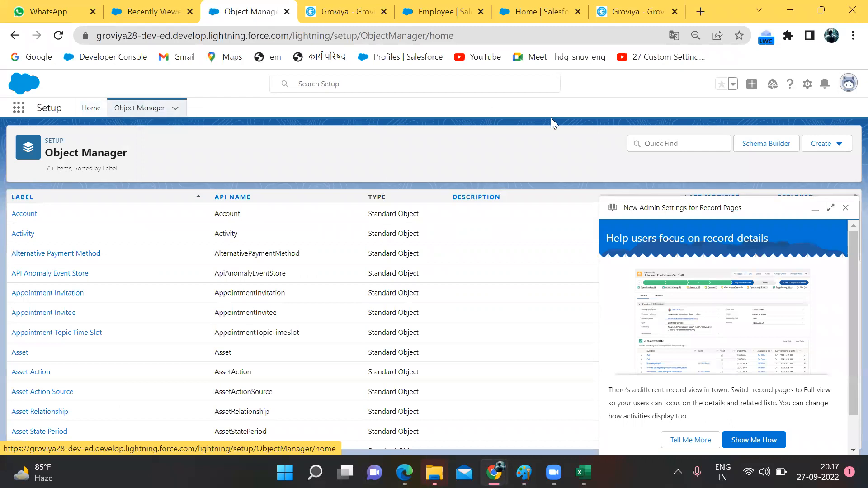
click(845, 208)
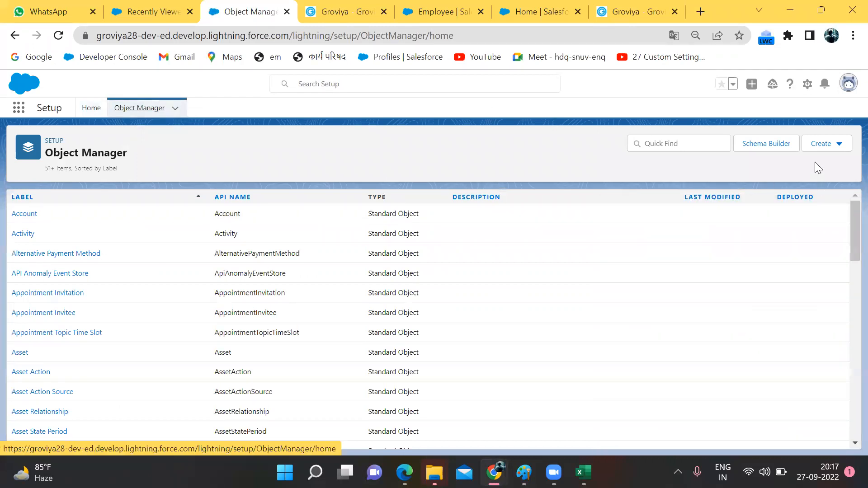
click(175, 111)
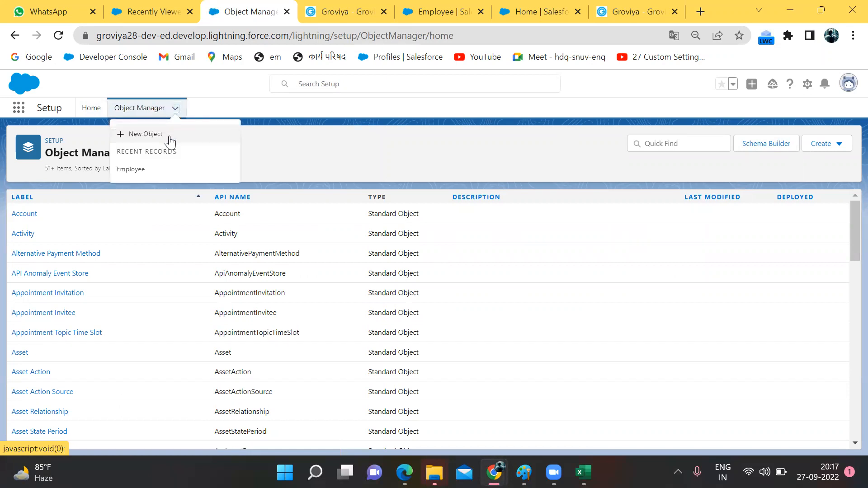
click(170, 136)
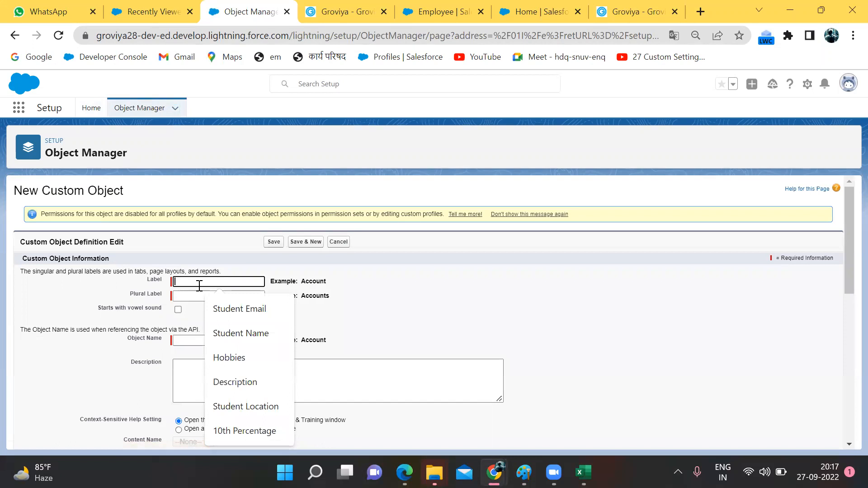
- Name the new custom object with the label Project and the plural label Projects
text(Pro)
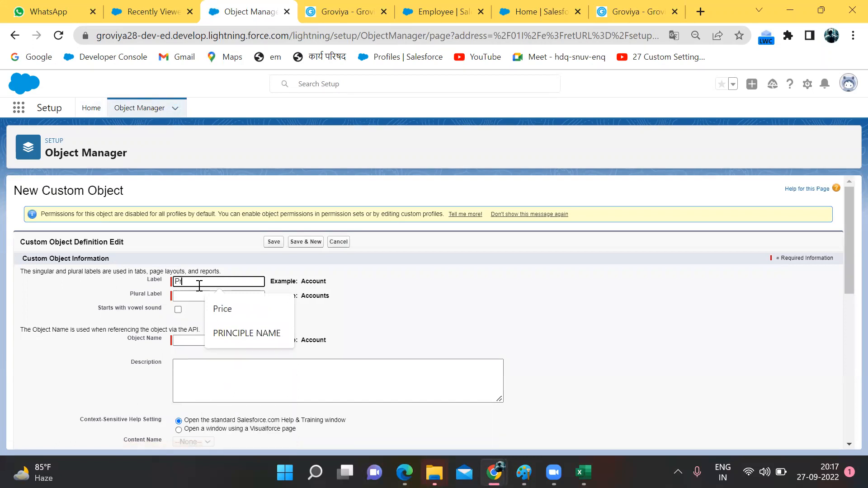
key(BackSpace)
key(BackSpace)
key(BackSpace)
text(Project)
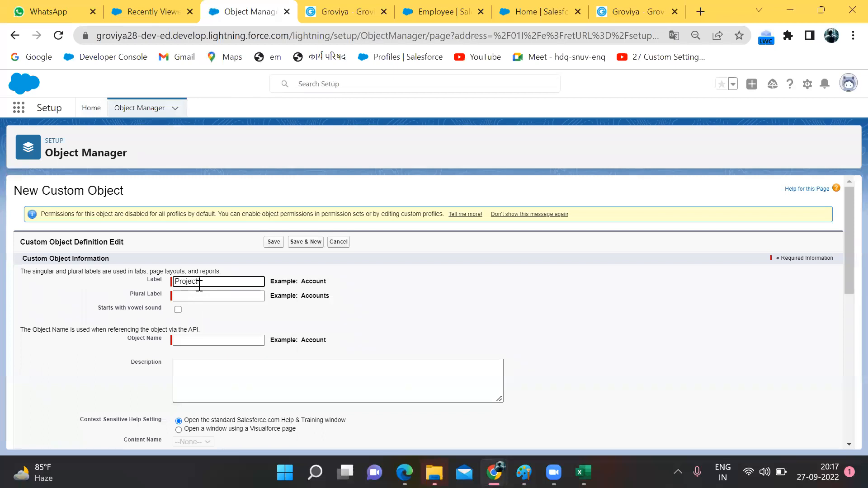
click(195, 295)
text(Pr)
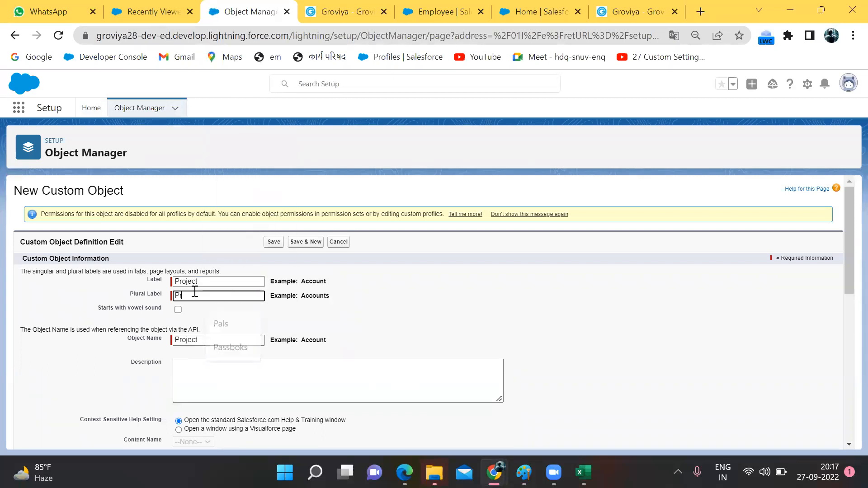
text(ojects)
click(219, 343)
- Enable the optional features Allow Reports, Allow Activities, Track Field History and Allow in Chatter Groups for the Project object
scroll(219, 344, down, 2)
scroll(219, 346, down, 2)
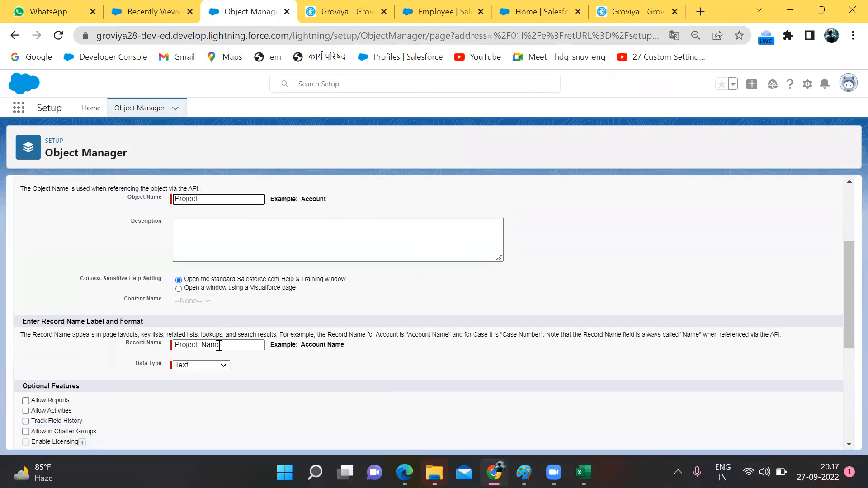
scroll(209, 326, down, 1)
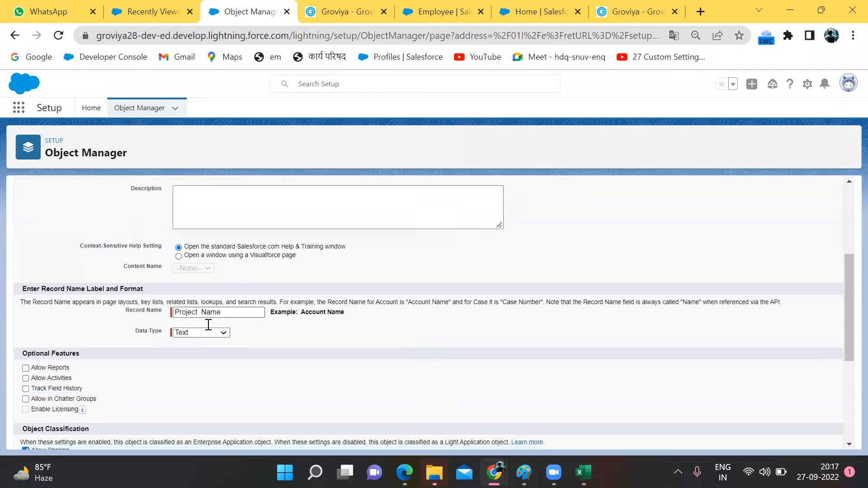
scroll(209, 334, down, 2)
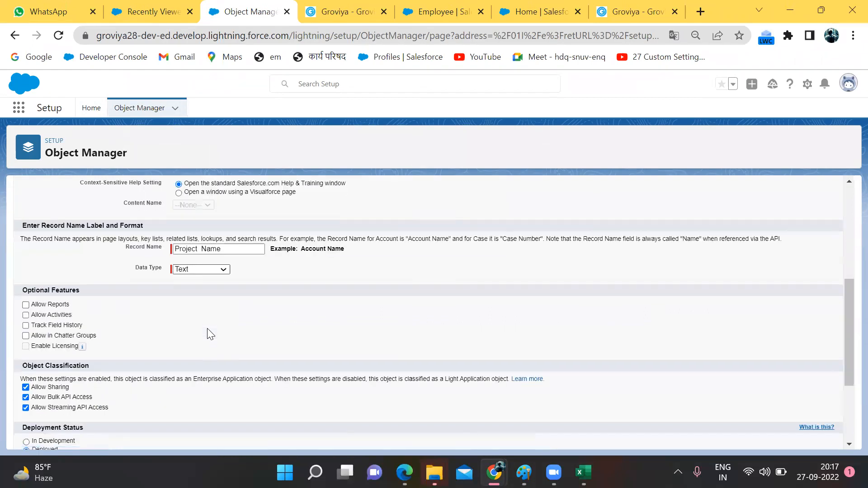
click(26, 264)
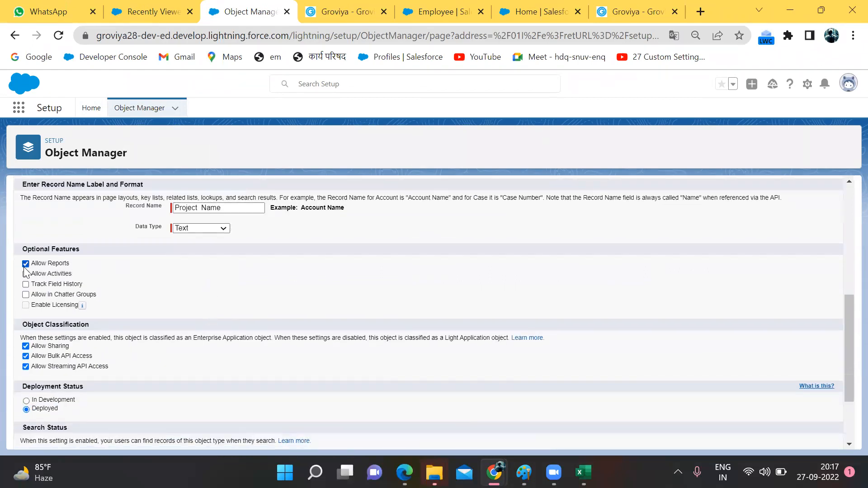
click(25, 274)
click(26, 285)
click(25, 295)
- Allow search for the object, choose to launch the New Custom Tab Wizard after saving, and save the object
scroll(26, 295, down, 2)
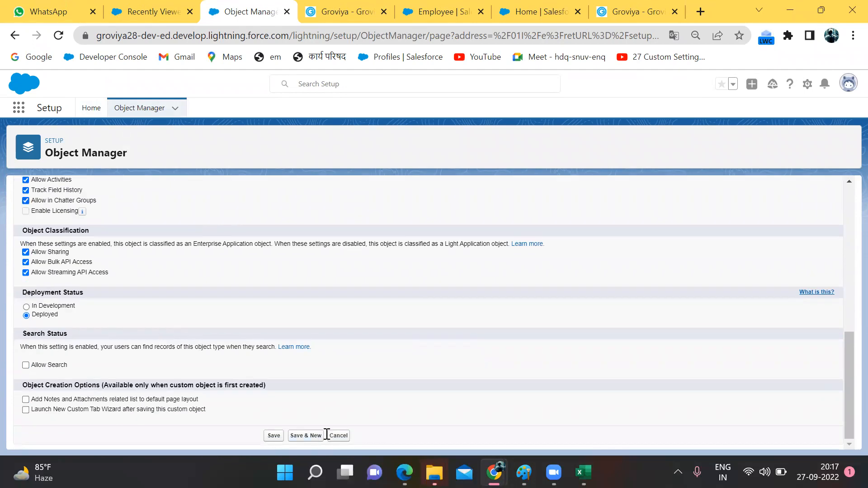
click(26, 364)
click(273, 436)
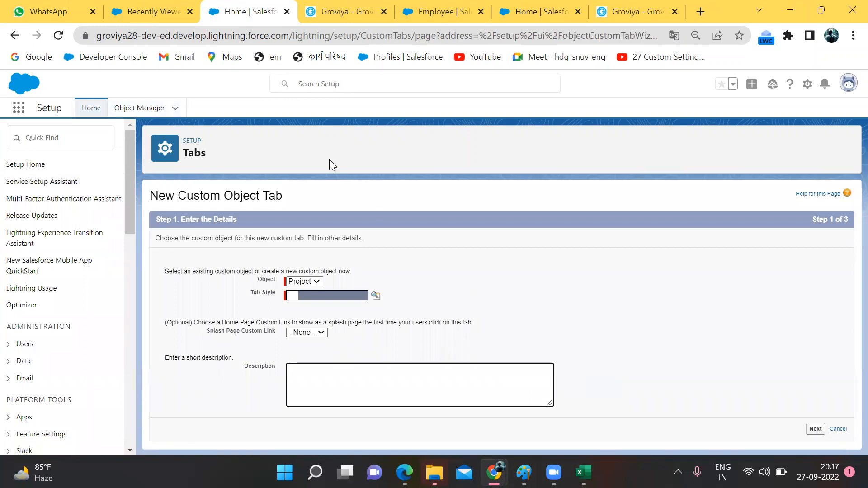
- Give the Project object's tab the Can style and accept the default profile visibility
click(376, 297)
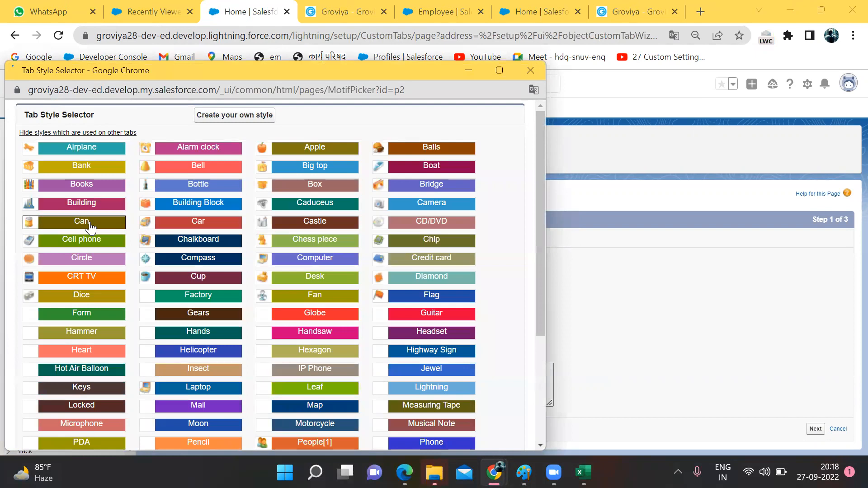
click(89, 223)
click(815, 430)
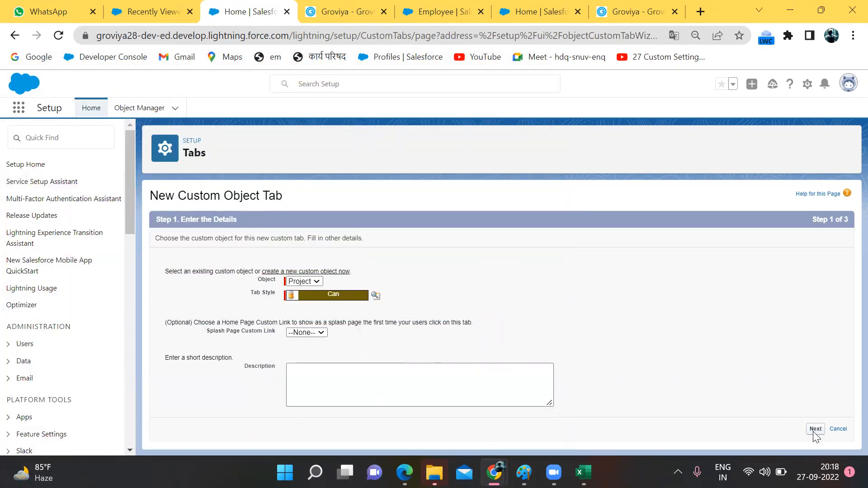
scroll(571, 306, down, 8)
click(804, 437)
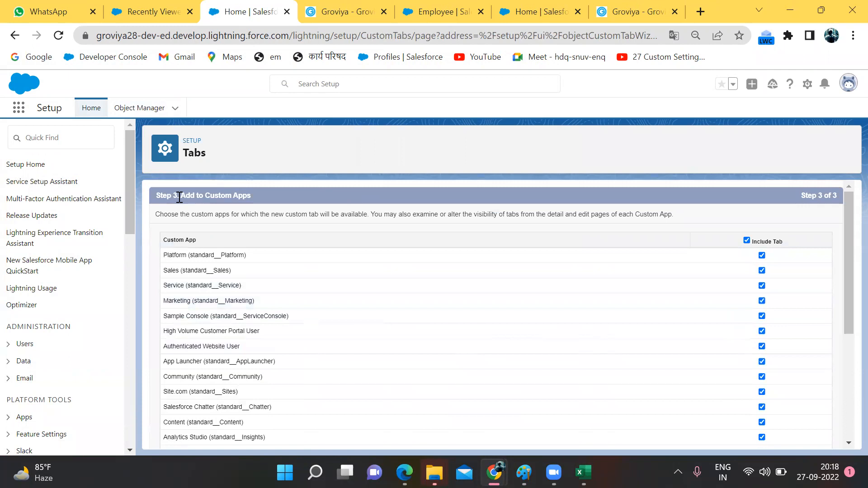
- Include the Project tab only in the Groviya custom app and save the tab
drag(180, 196, 242, 200)
click(256, 201)
scroll(256, 201, down, 1)
scroll(256, 201, up, 1)
scroll(748, 247, down, 5)
scroll(751, 256, up, 5)
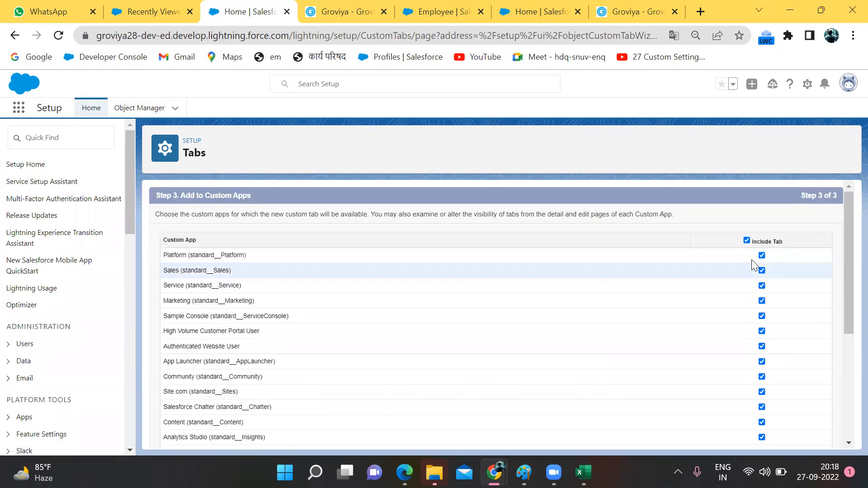
click(747, 241)
scroll(747, 243, down, 5)
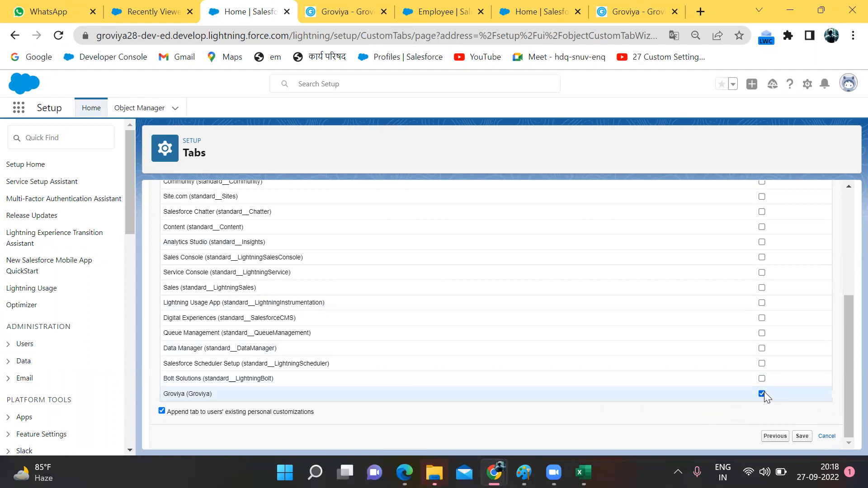
click(803, 436)
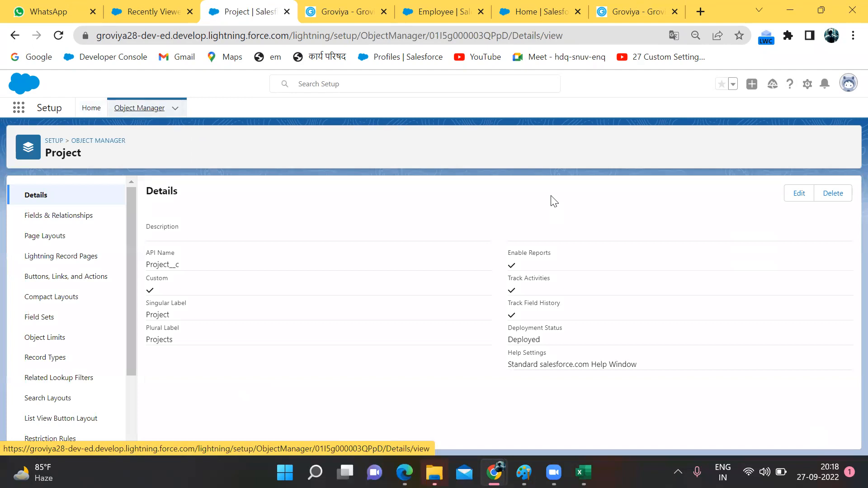
- Start a new custom field on the Project object with the Date data type
click(67, 216)
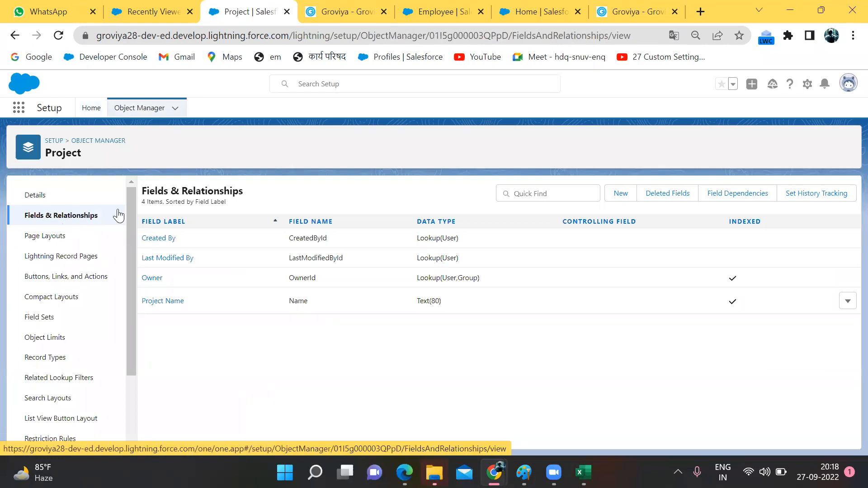
click(607, 199)
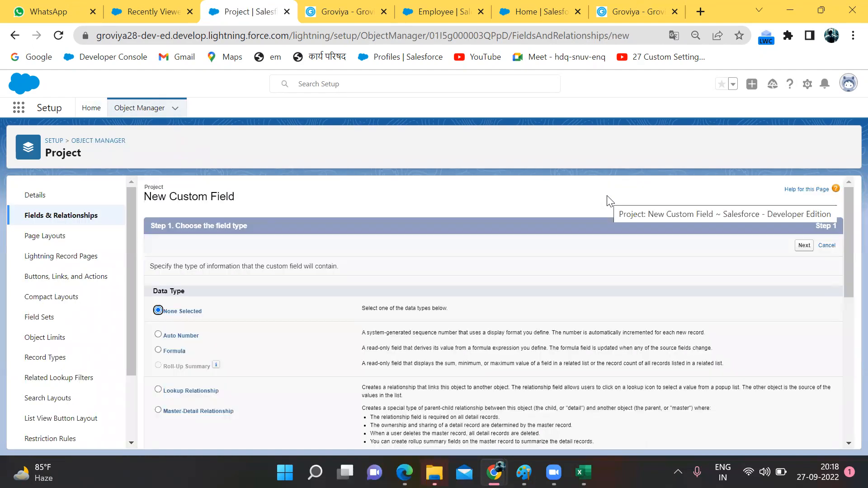
scroll(342, 311, down, 4)
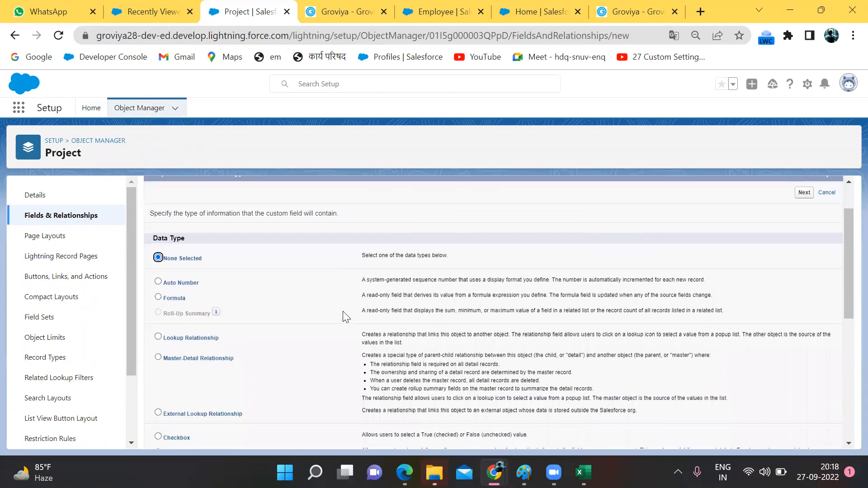
scroll(342, 311, down, 3)
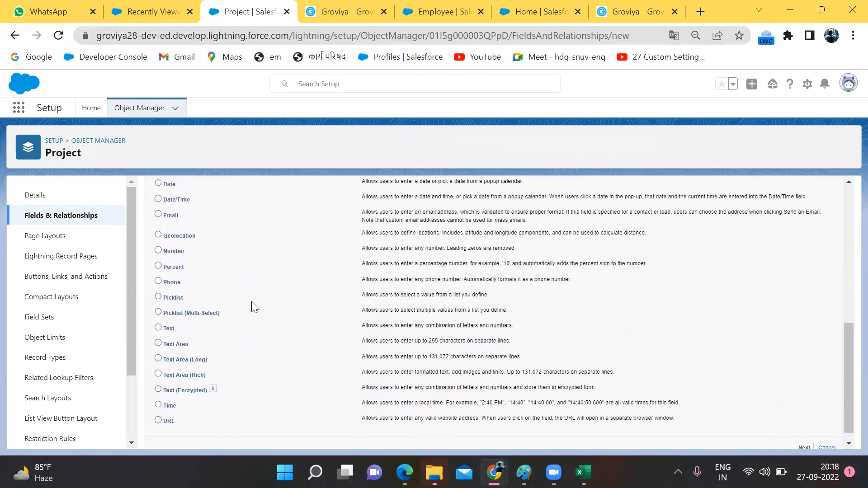
scroll(155, 283, down, 1)
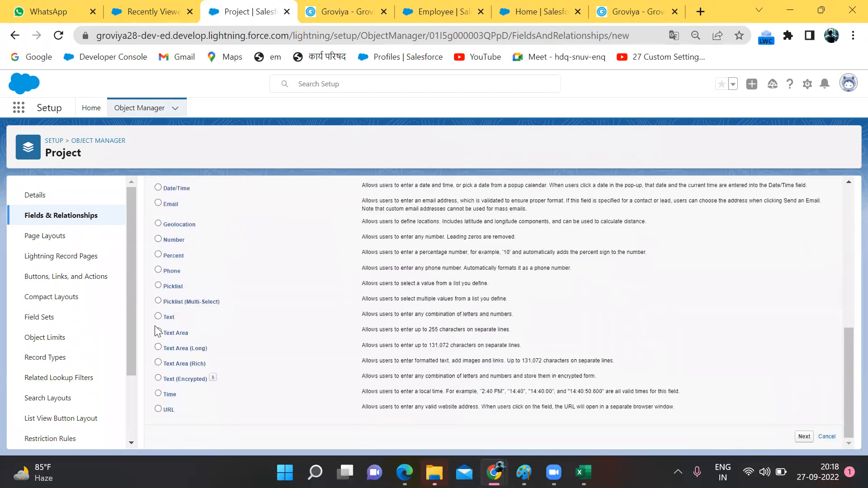
scroll(158, 331, up, 3)
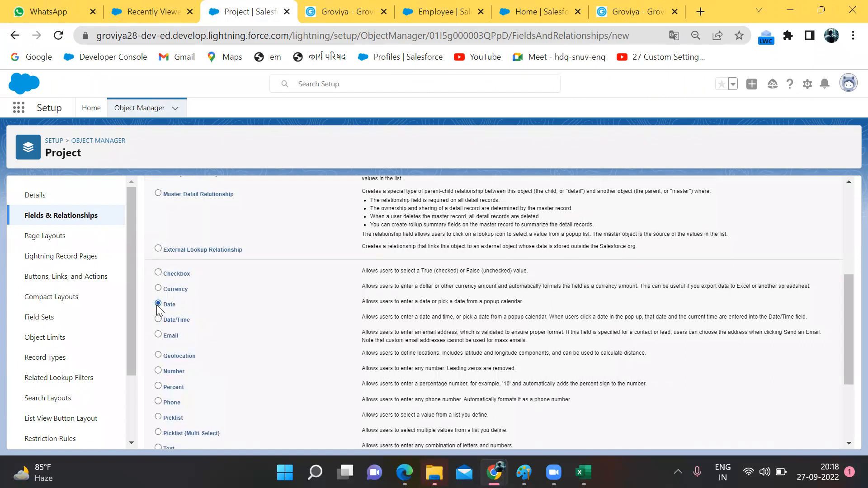
scroll(297, 326, down, 3)
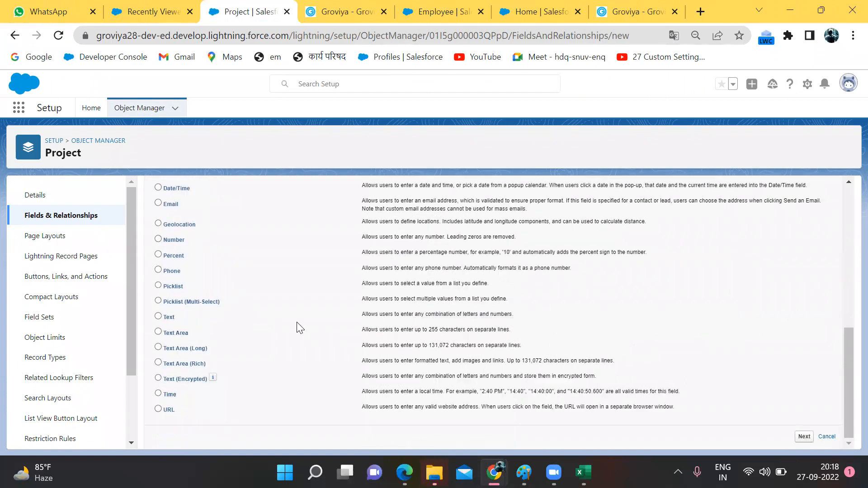
click(809, 440)
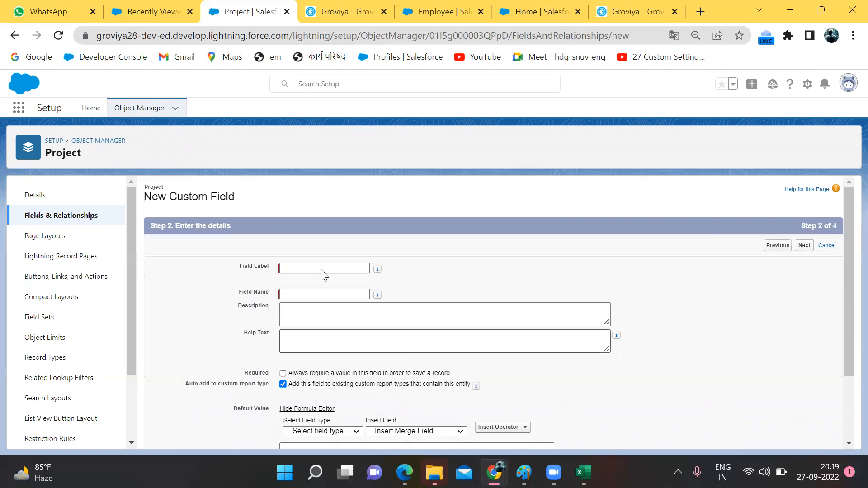
- Label the field Start Date, accept the default field-level security and page layout, and save it while starting another new field
click(291, 268)
text(Stad)
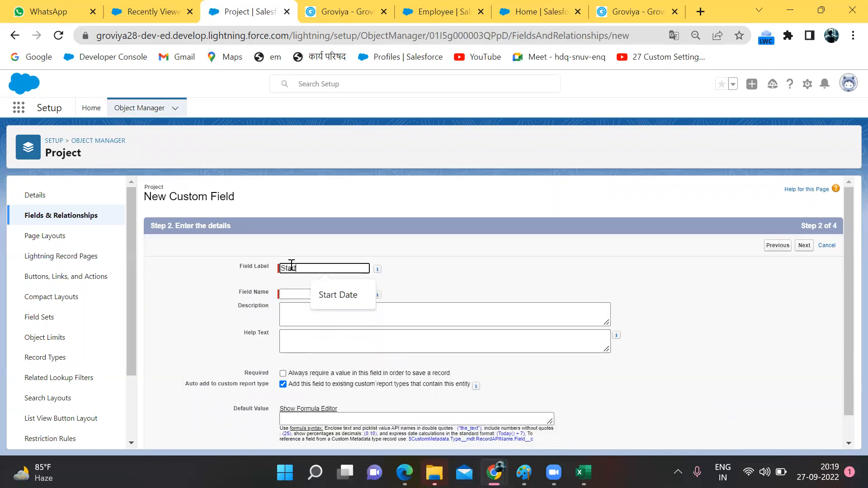
text( Date)
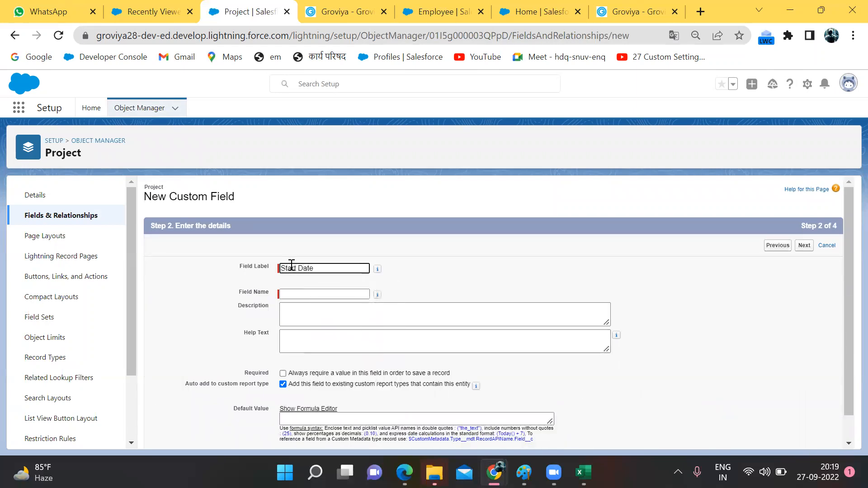
click(322, 294)
click(805, 247)
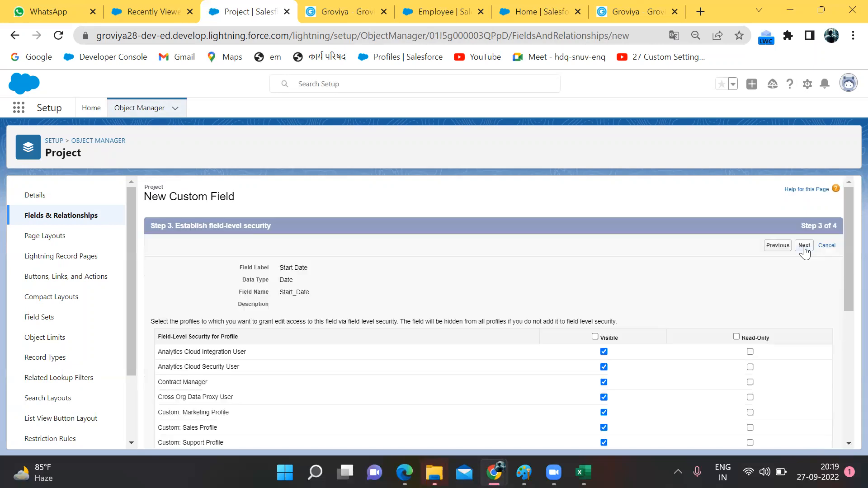
click(805, 248)
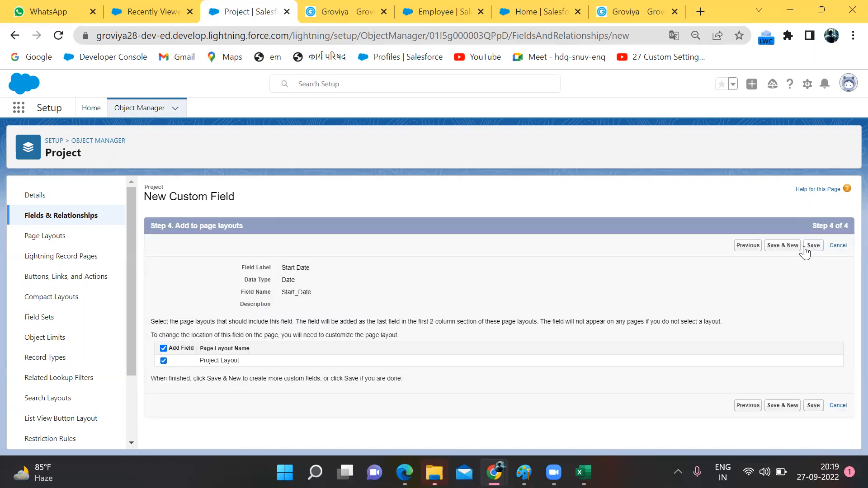
click(787, 247)
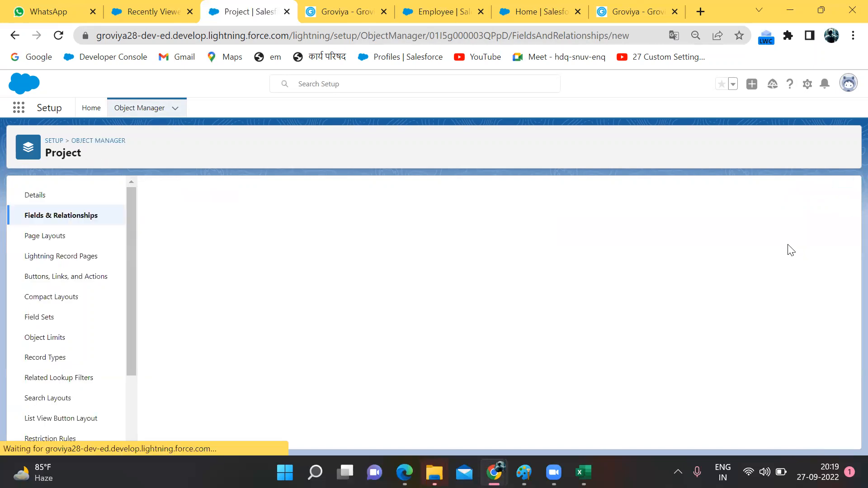
- Choose Date as the data type of the second custom field and continue to its details
scroll(547, 274, down, 7)
scroll(547, 275, down, 2)
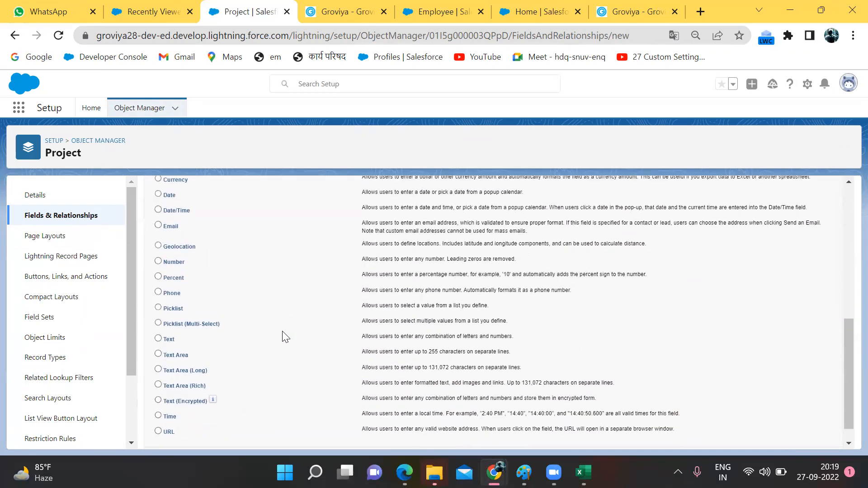
scroll(283, 332, up, 1)
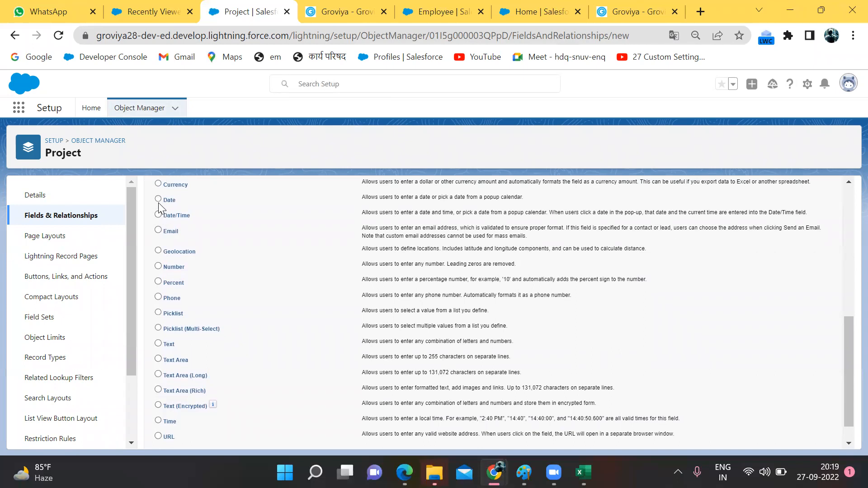
scroll(159, 202, down, 1)
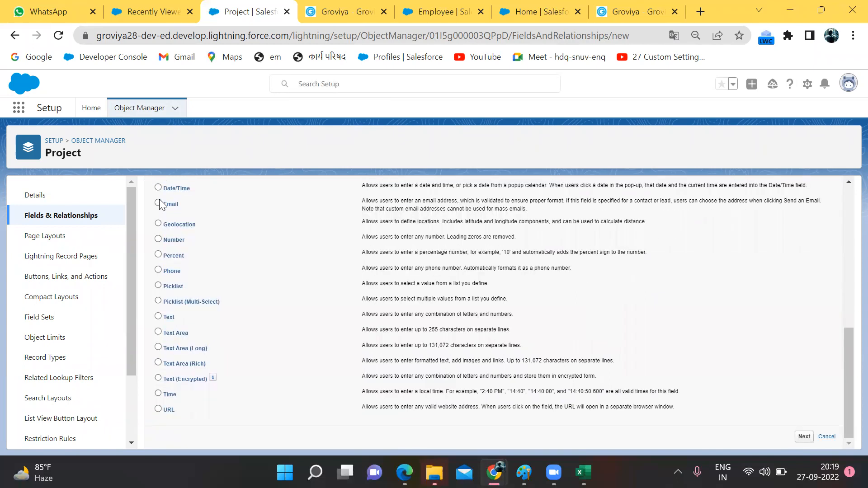
click(804, 437)
- Label the field End Date, accept the default field-level security and page layout, and save it
click(322, 269)
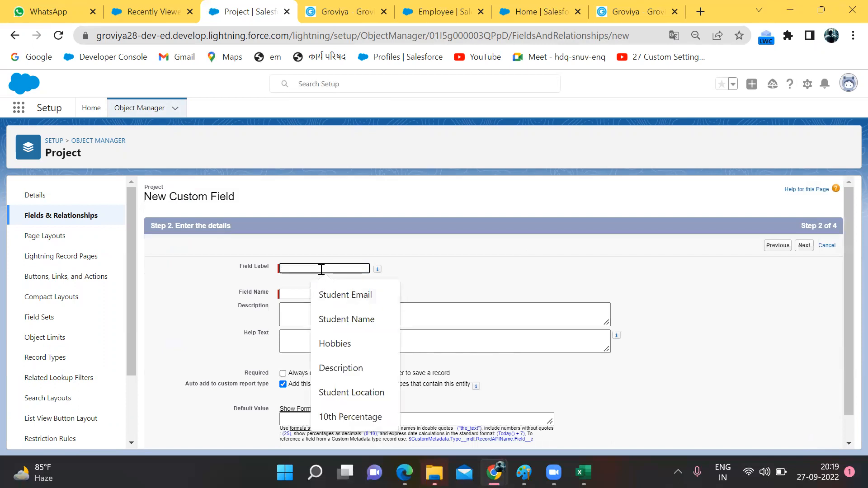
text(End Date)
click(331, 294)
click(806, 249)
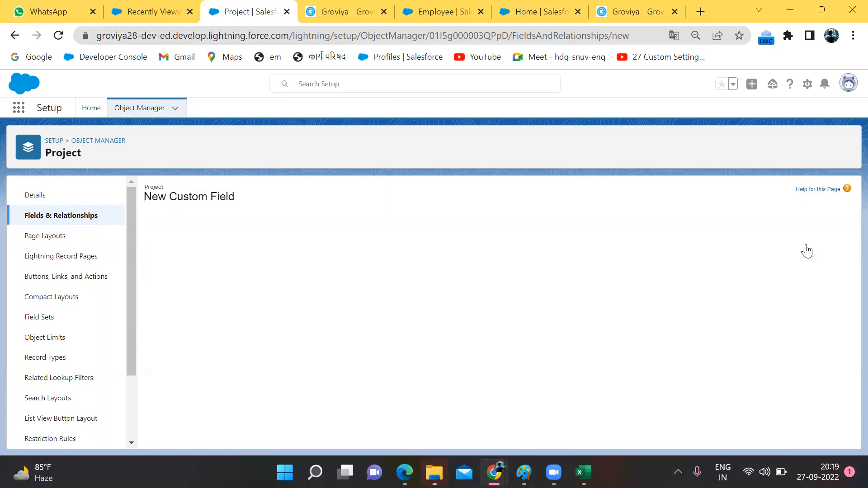
click(806, 247)
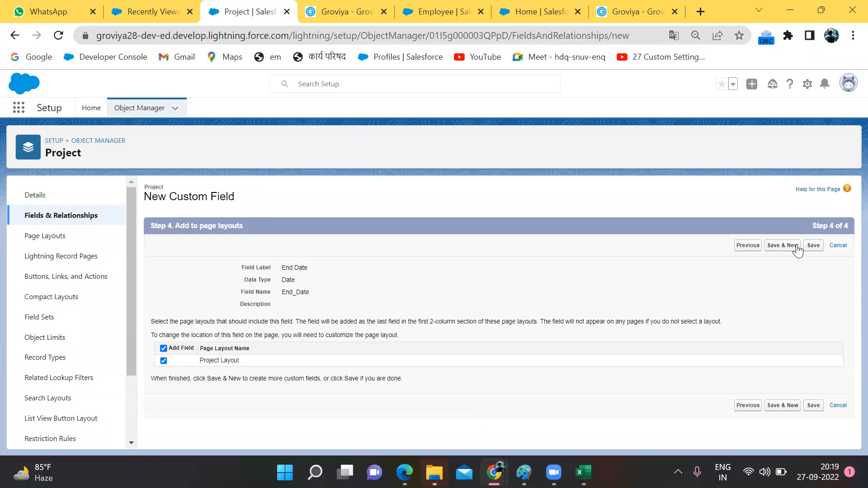
click(812, 248)
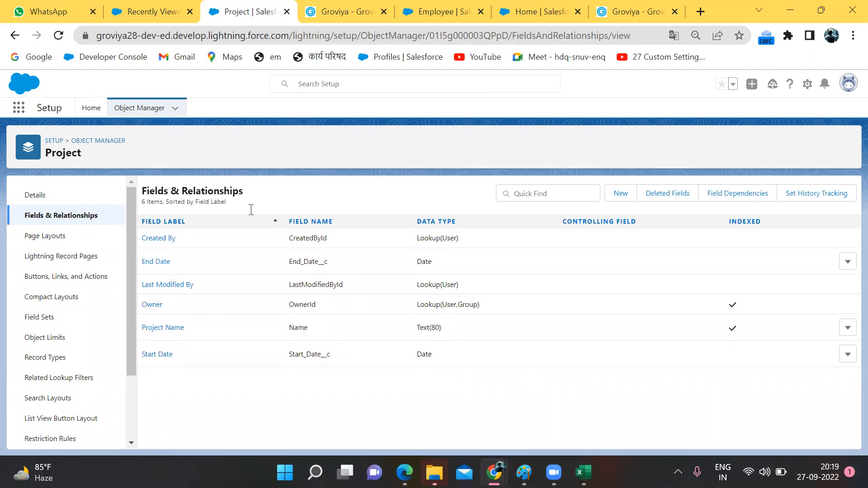
- Switch to Paint and write a blue Employee heading with an employee's first name beneath it, under the one-to-many relationship point
key(alt+Tab)
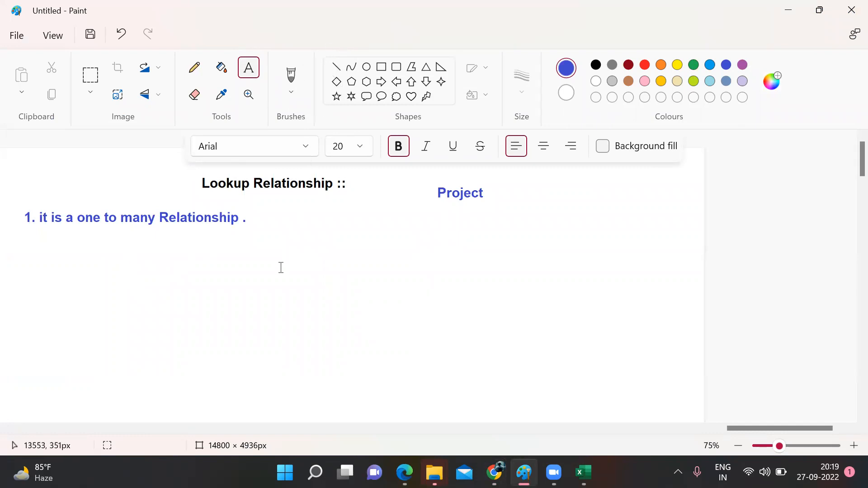
drag(430, 180, 578, 262)
click(486, 317)
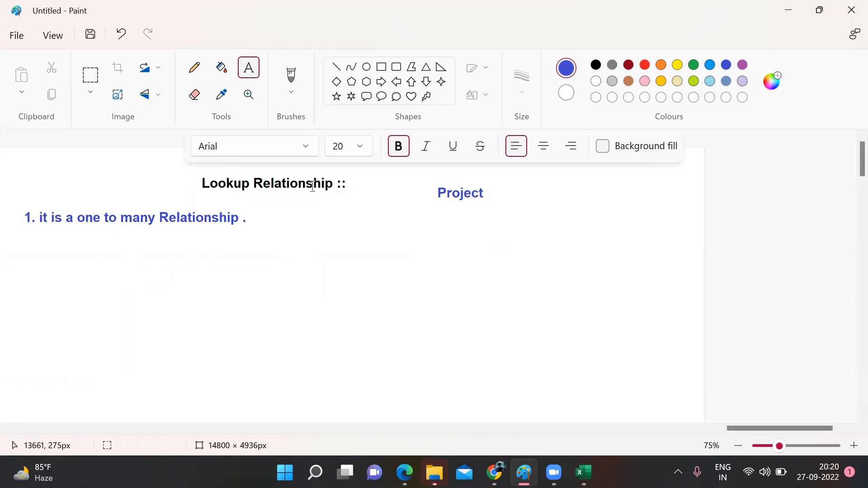
click(334, 68)
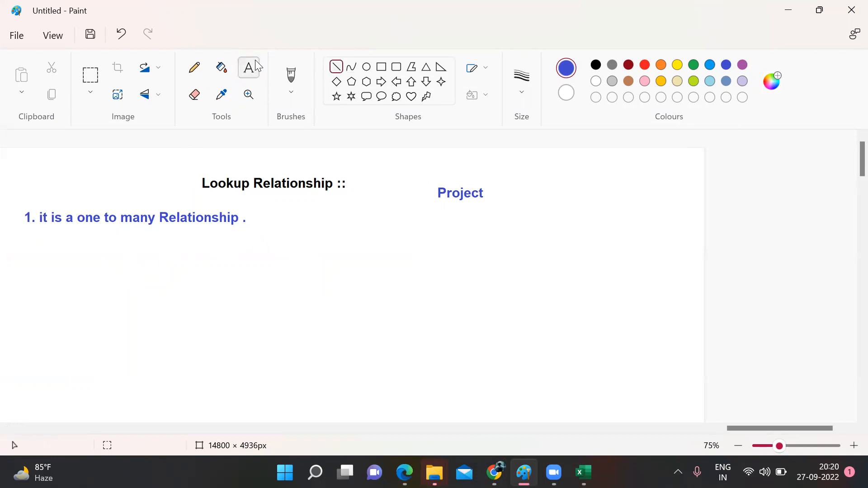
click(120, 249)
text(Employee)
key(Return)
key(Return)
text(Love)
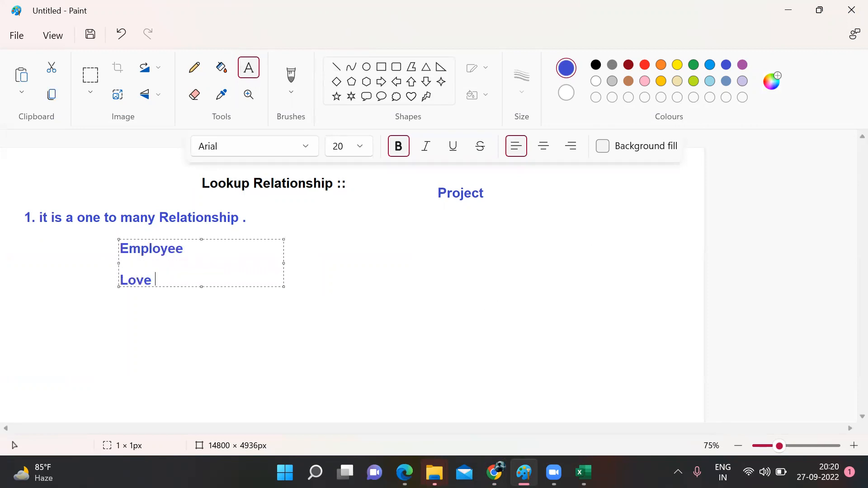
- Add a blue Project heading across from Employee and list salesforce Admin and Dev beneath it
click(386, 235)
click(387, 235)
text(Project)
key(Return)
key(Return)
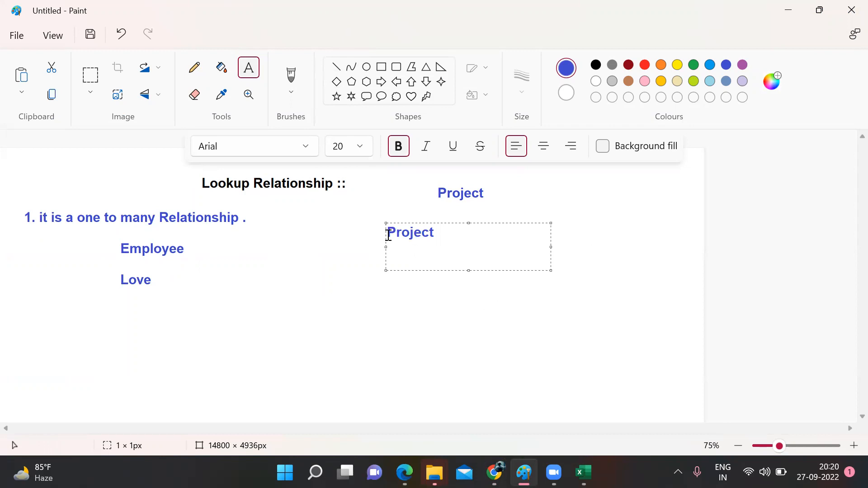
text(salesforce Admin)
key(Return)
text(Dev)
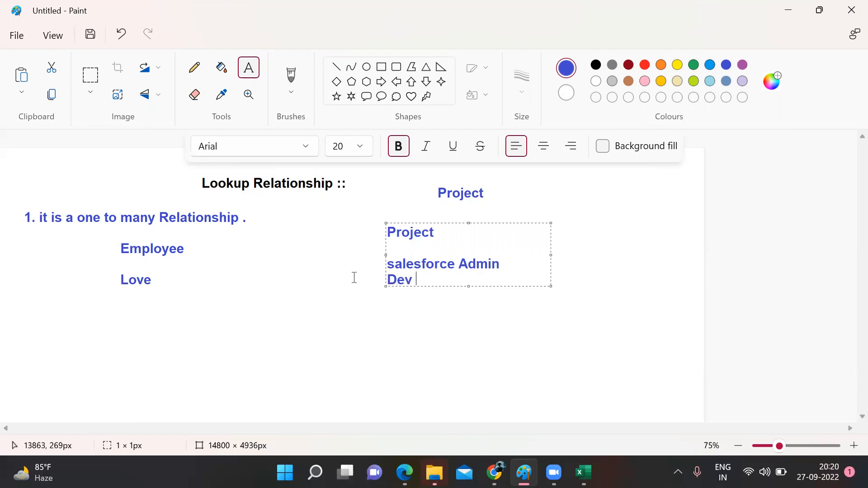
click(287, 304)
- Draw three dark red lines from the employee's name to salesforce Admin, to Dev, and to the empty space below Dev
click(336, 67)
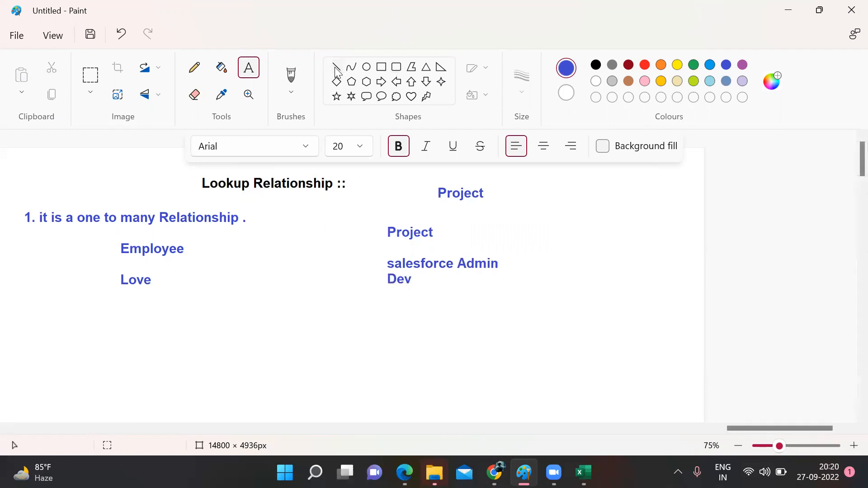
click(628, 64)
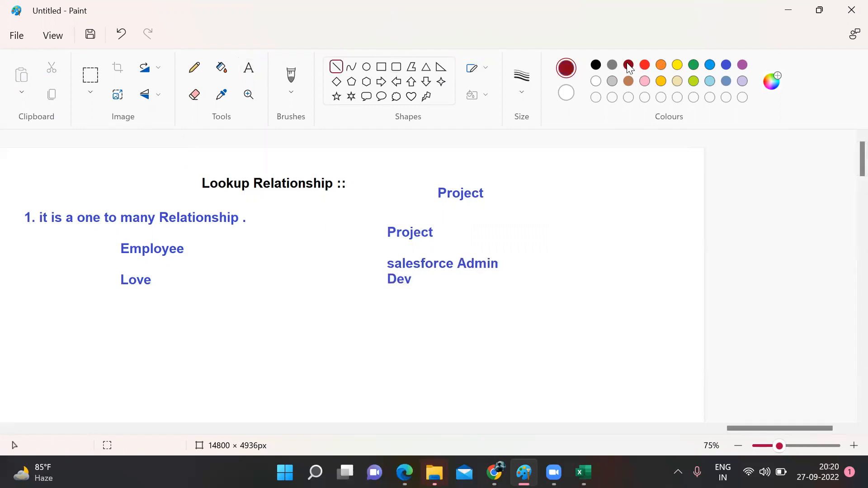
drag(153, 281, 379, 262)
drag(153, 281, 375, 281)
click(242, 324)
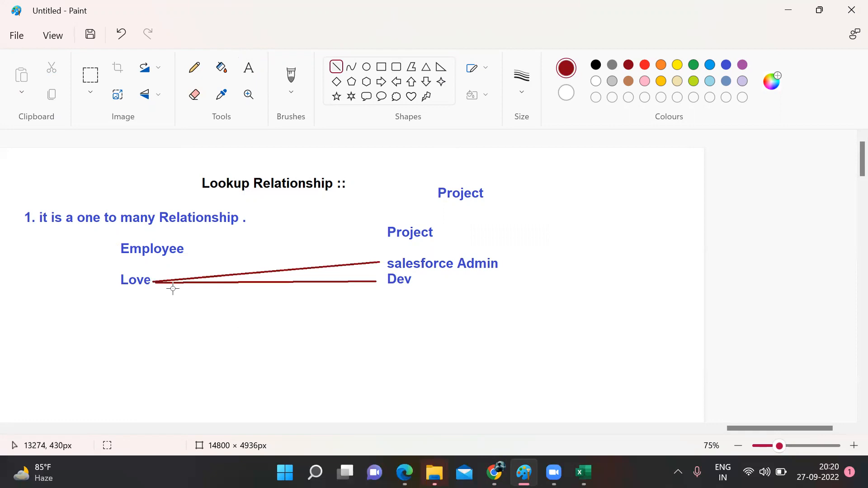
mouse_move(157, 281)
mouse_down()
mouse_move(403, 304)
mouse_move(387, 305)
mouse_up()
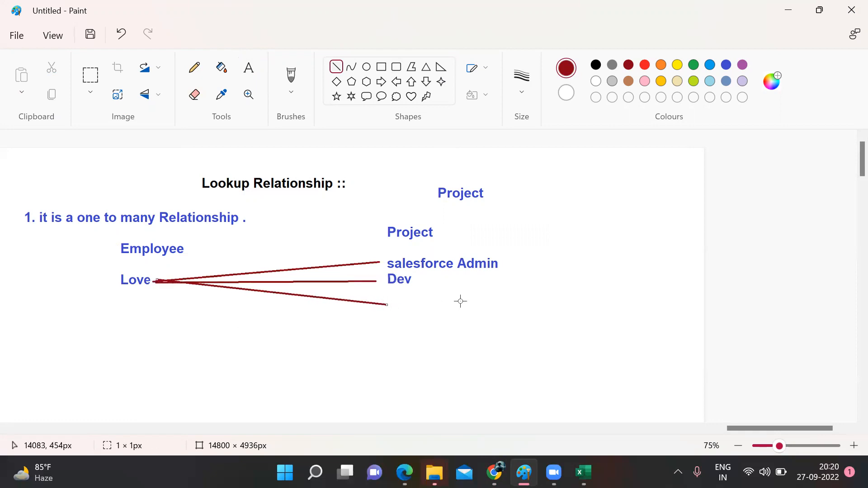
- Write Lightning in dark red at the end of the third line as another project
click(248, 68)
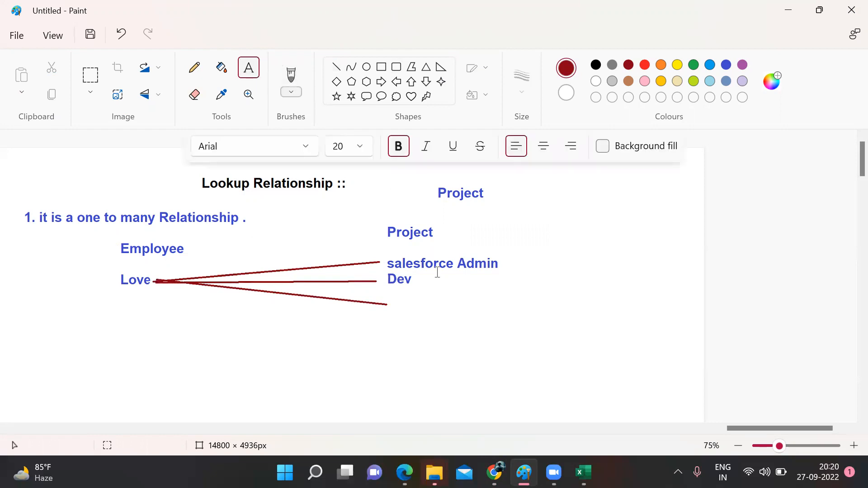
click(390, 304)
text(Lightning)
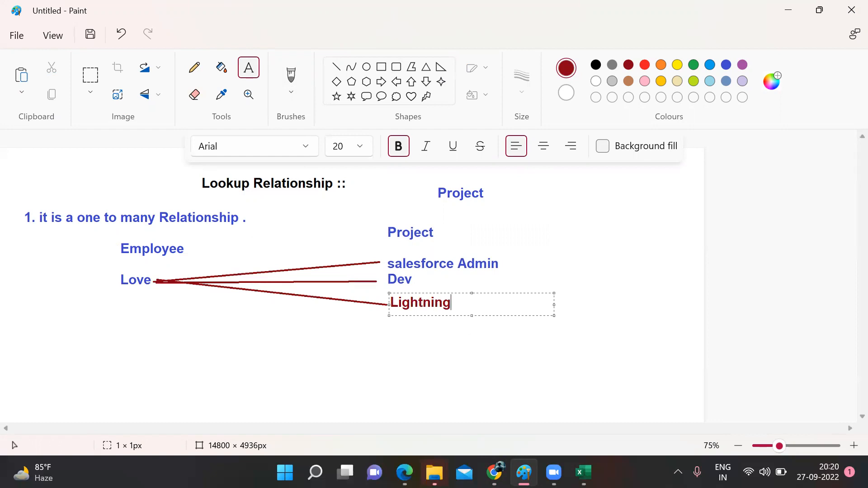
click(479, 324)
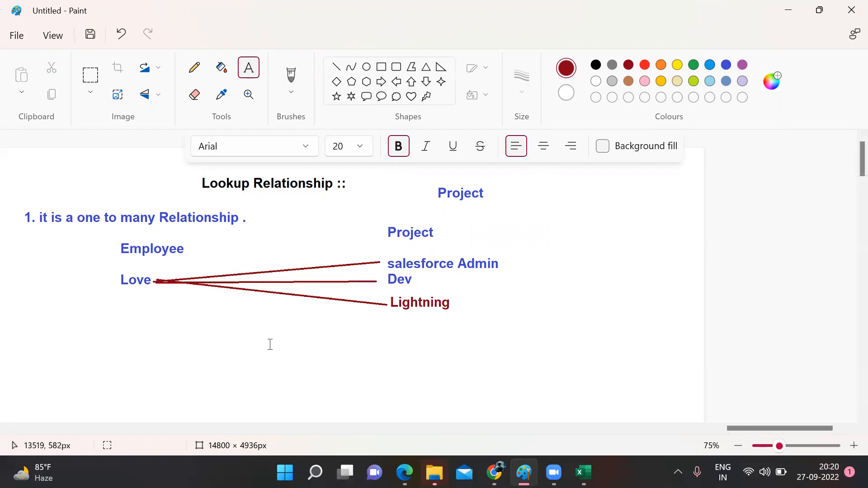
- Label the area below the Employee column "one side" and the area below the Project column "many side"
click(116, 347)
text(on)
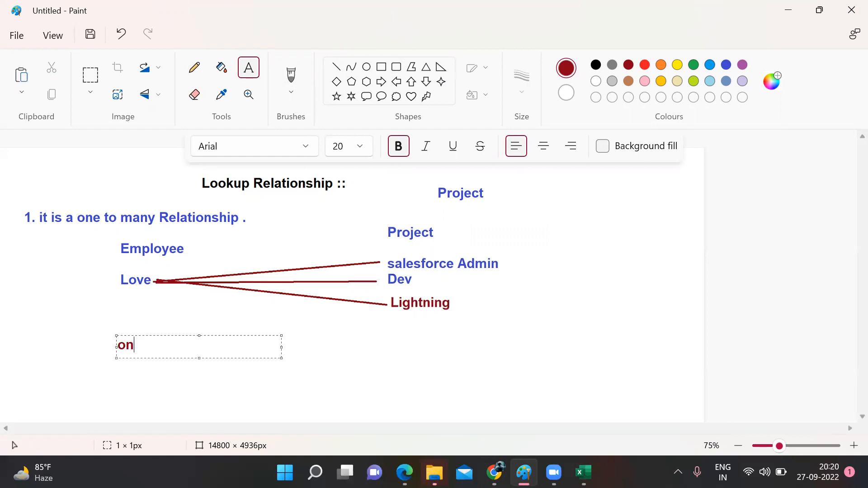
text(e to man)
key(BackSpace)
key(BackSpace)
key(BackSpace)
text(sid)
click(419, 342)
click(420, 343)
text(many side)
click(582, 256)
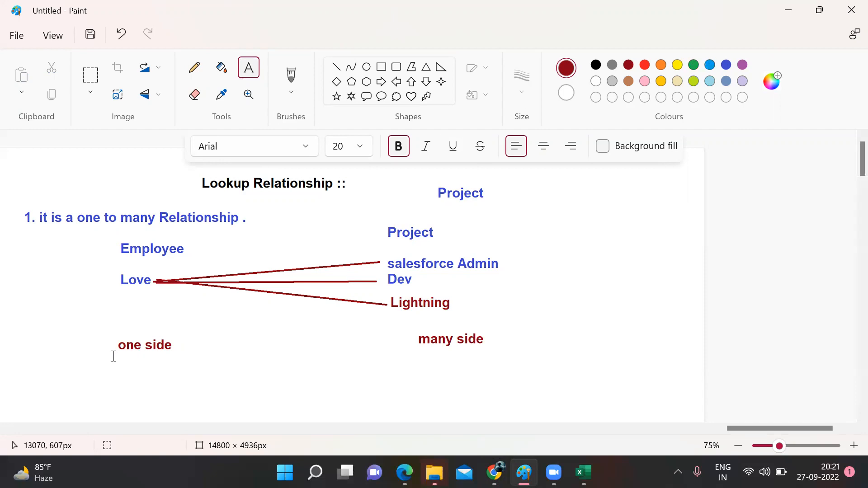
- Add the text "Note :: whenever you will create relationships so it should be on many side ." below the diagram
drag(10, 395, 615, 421)
text(Note :: whenever you will creat)
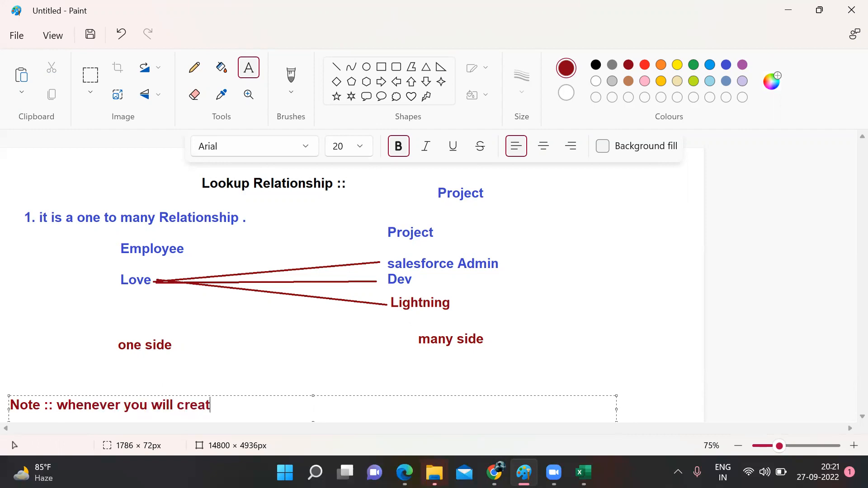
text(e relationships )
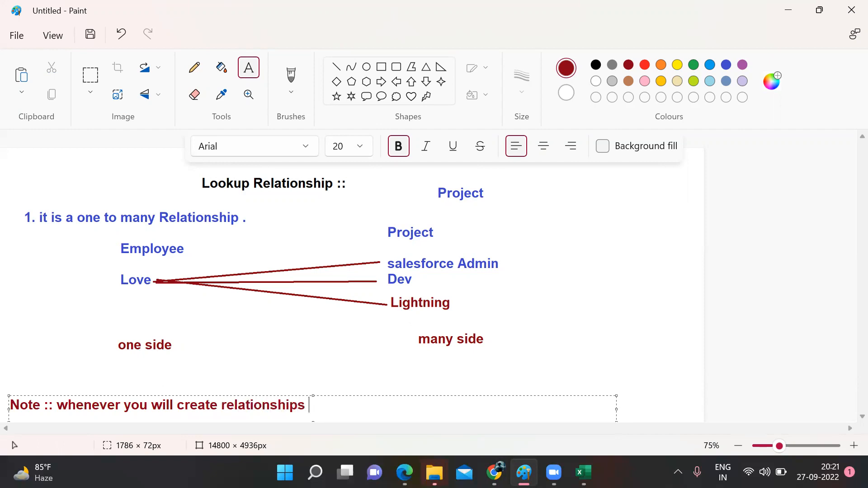
text(so it should be on m)
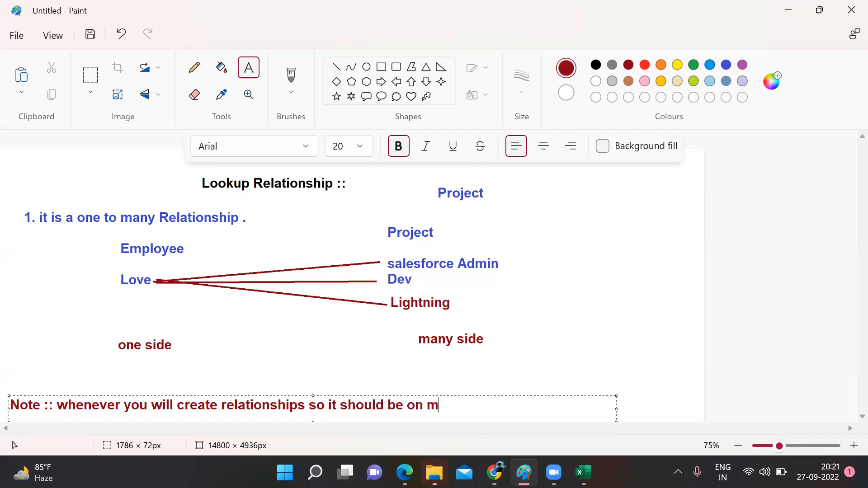
text(any side .)
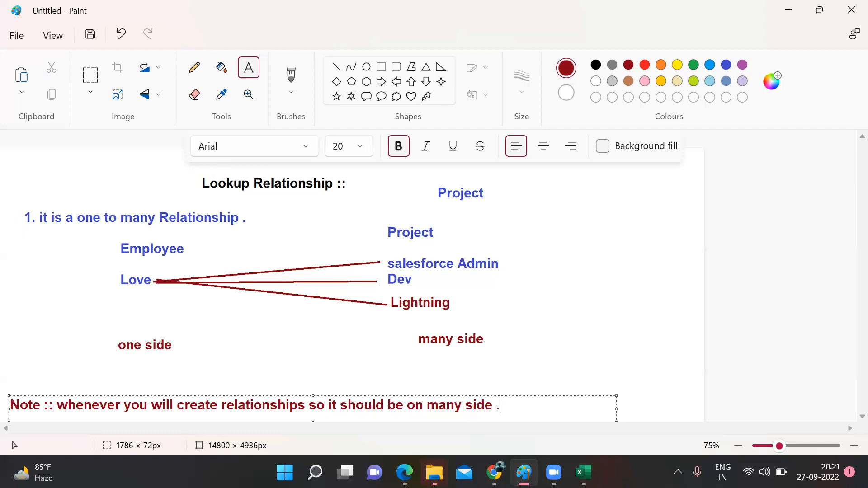
click(495, 327)
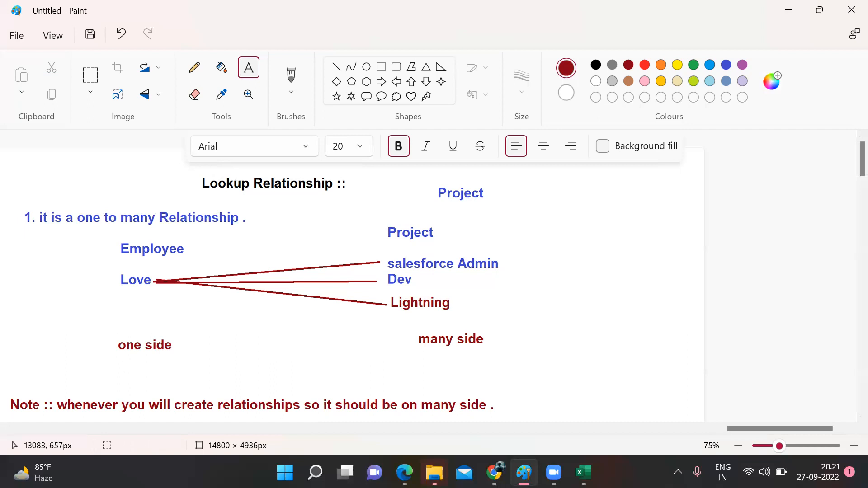
- Write "Parent side (Parent Object )" on one line below "one side" and colour it green
drag(109, 357, 196, 369)
text(Pa)
text(rent side )
text((Pare))
key(Left)
text(Parent Objec)
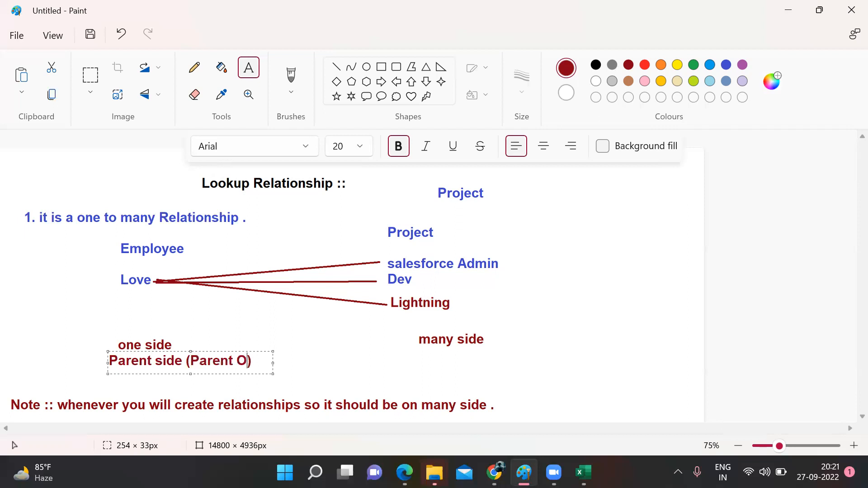
text(t)
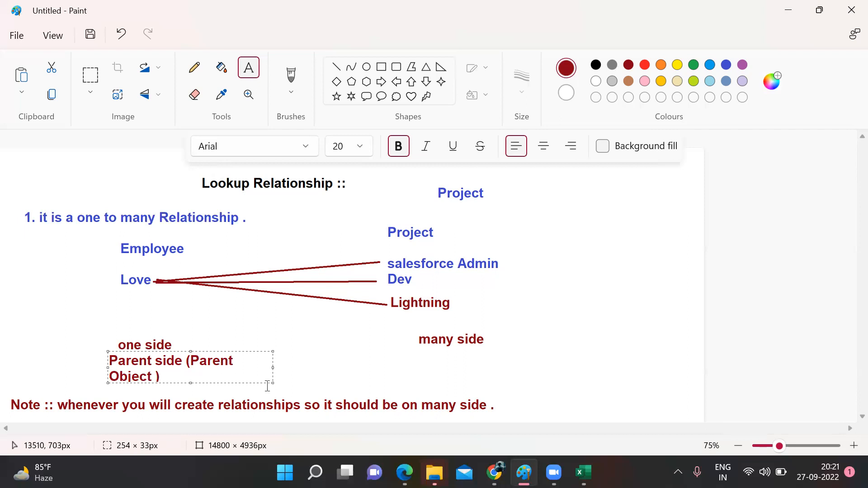
drag(272, 369, 337, 359)
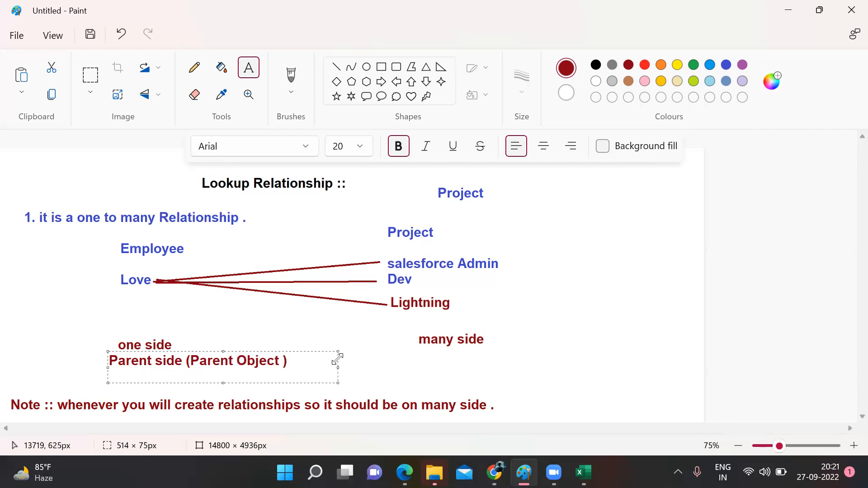
key(ctrl+a)
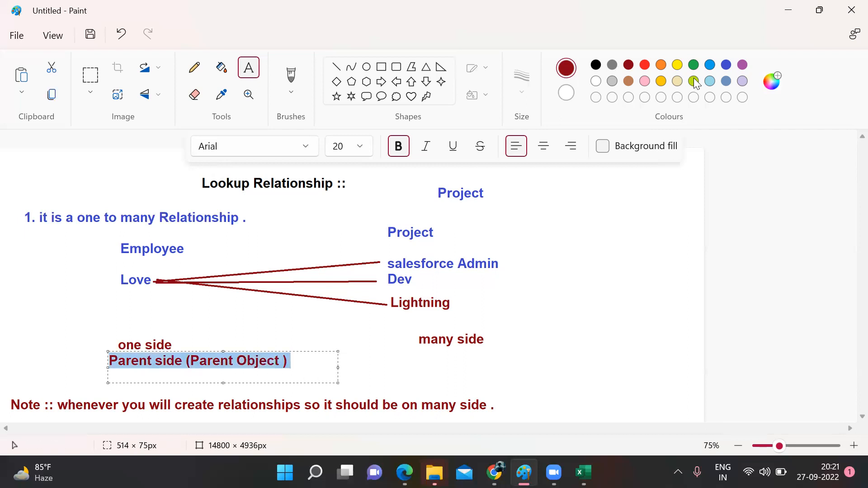
click(694, 65)
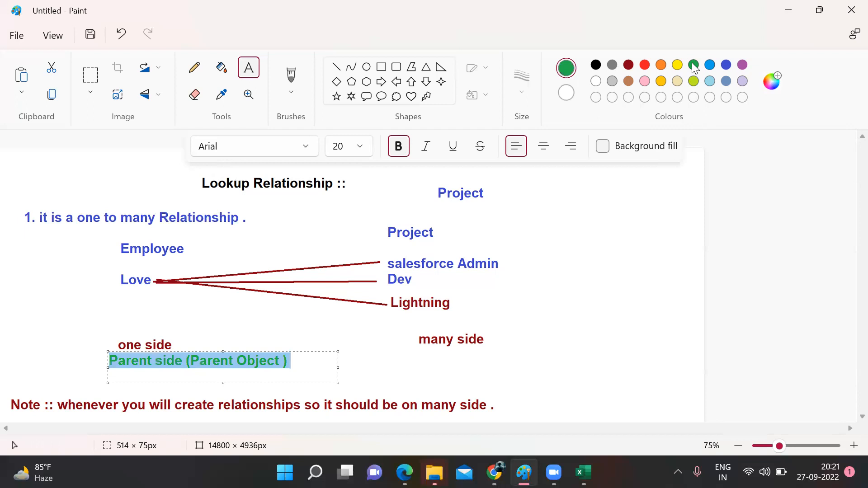
click(411, 370)
- Write "Child Side (Child Object )" in green below "many side"
drag(387, 355, 601, 384)
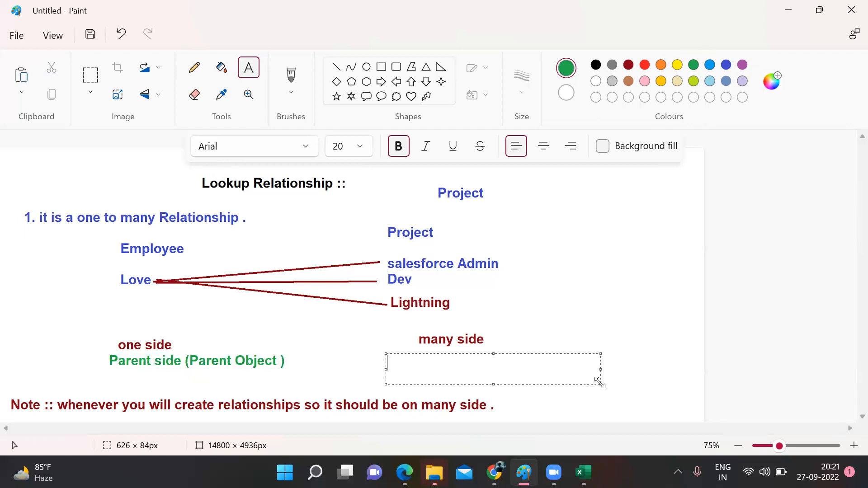
text(Child Side (C))
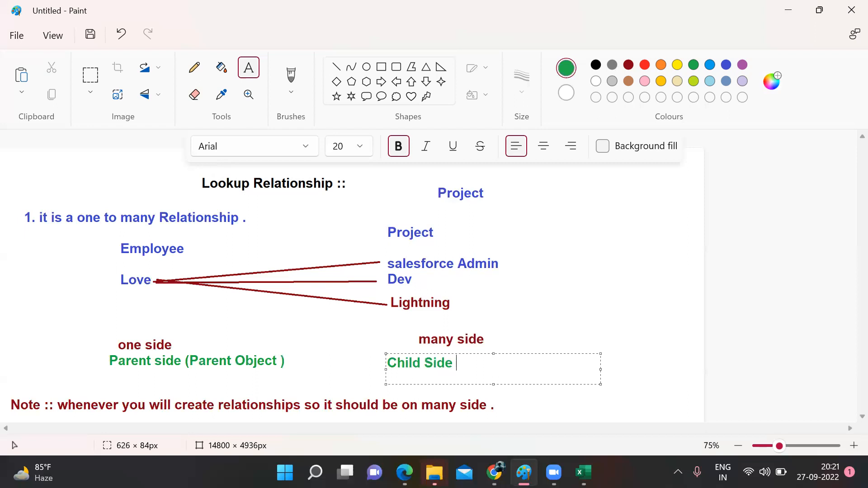
key(Left)
text(Child Ob)
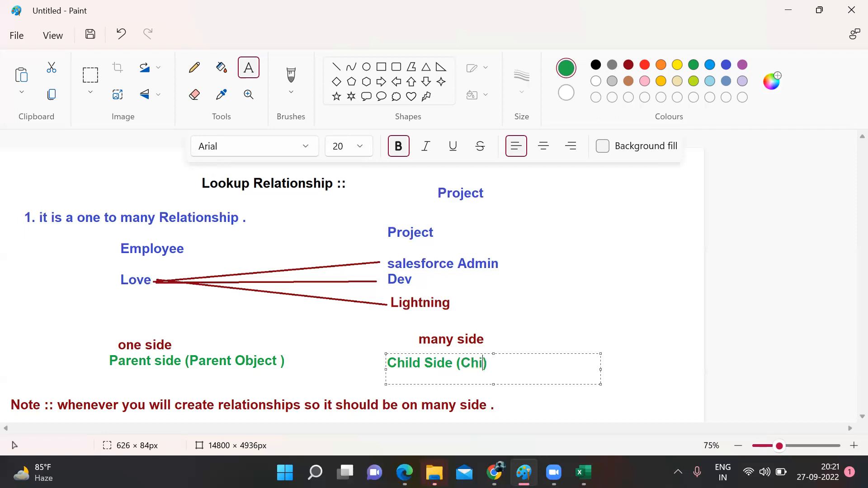
text(ject)
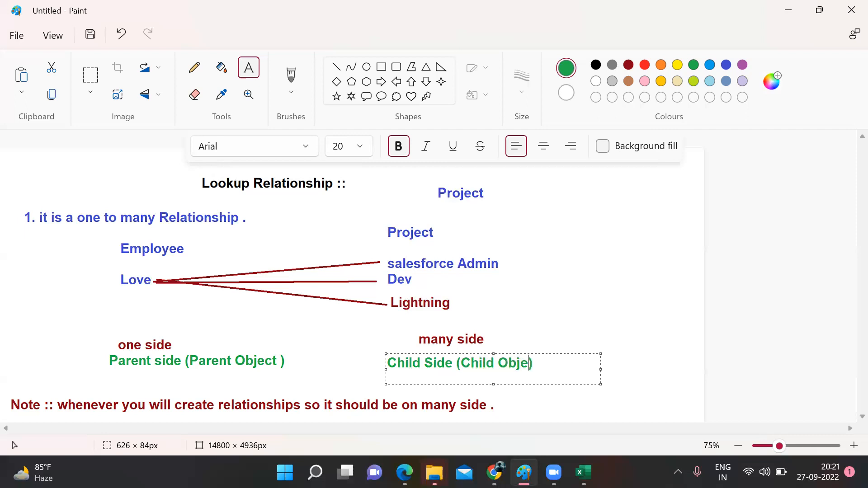
click(635, 304)
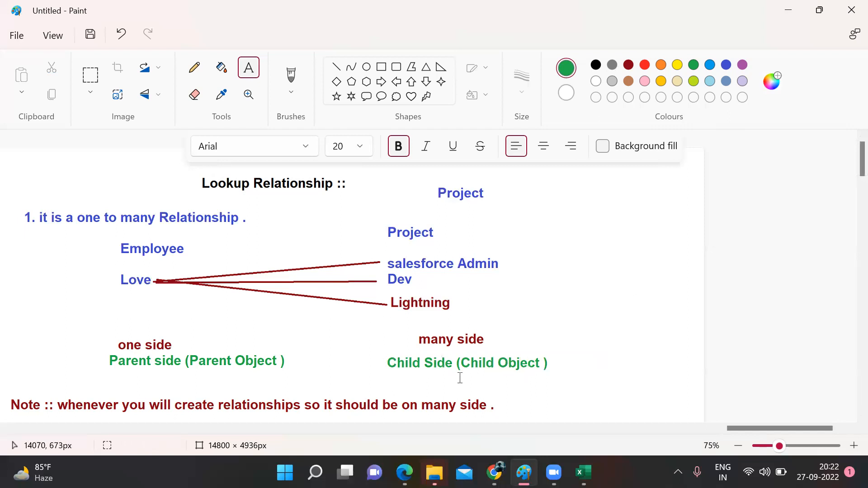
drag(370, 208, 535, 322)
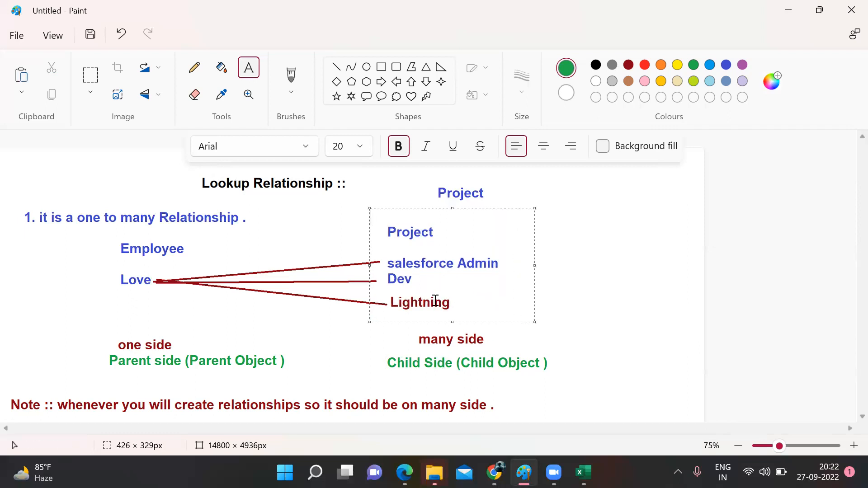
click(637, 368)
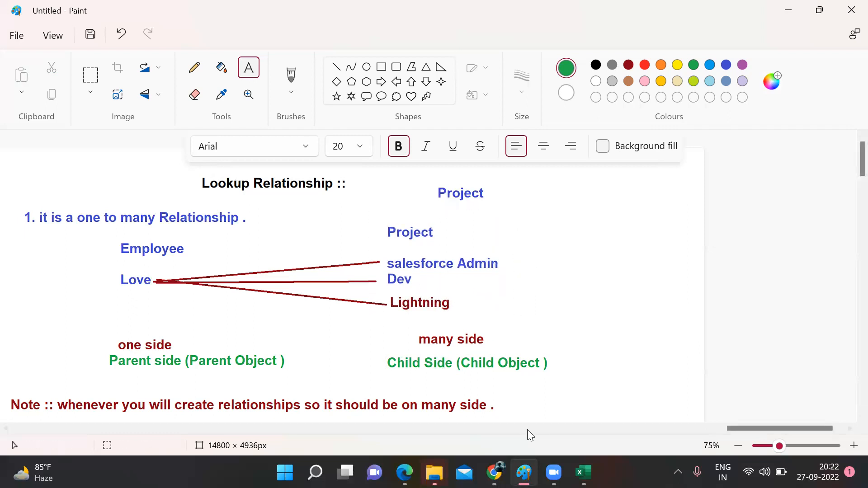
- Switch to Salesforce in Chrome and open the Employees list in the Groviya app
click(494, 472)
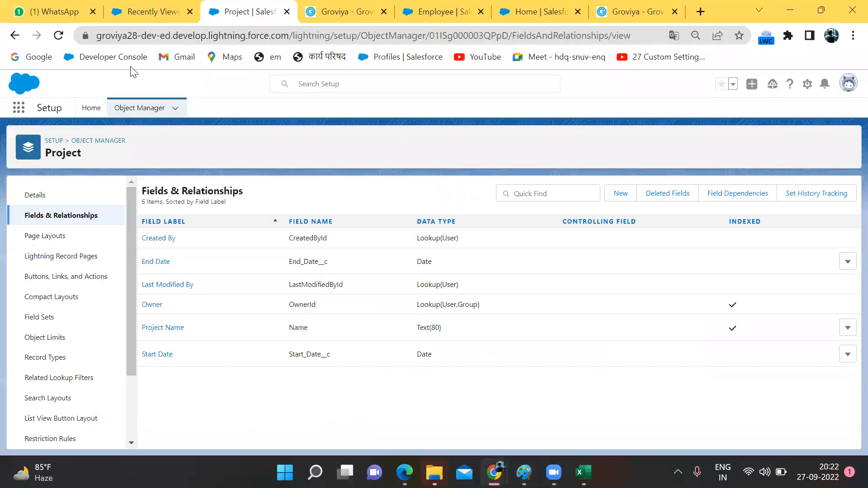
click(164, 11)
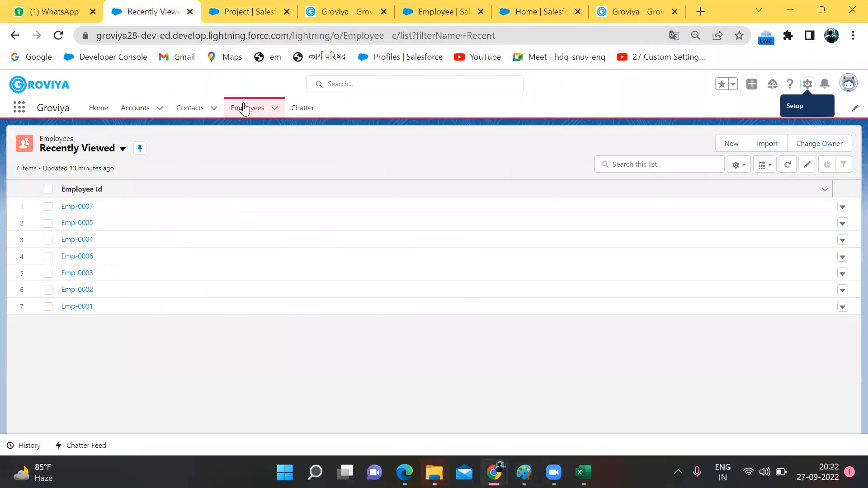
click(247, 108)
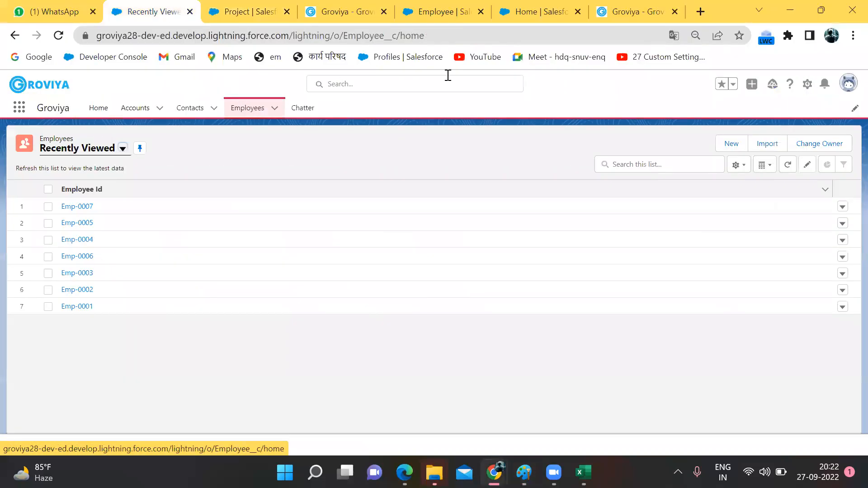
- Open Setup's Object Manager, find the Project object and show its fields and relationships
click(807, 84)
click(761, 117)
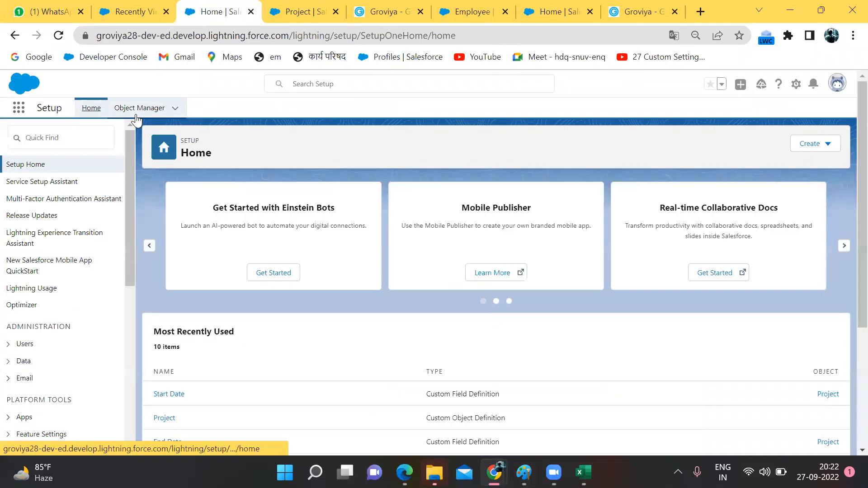
click(140, 107)
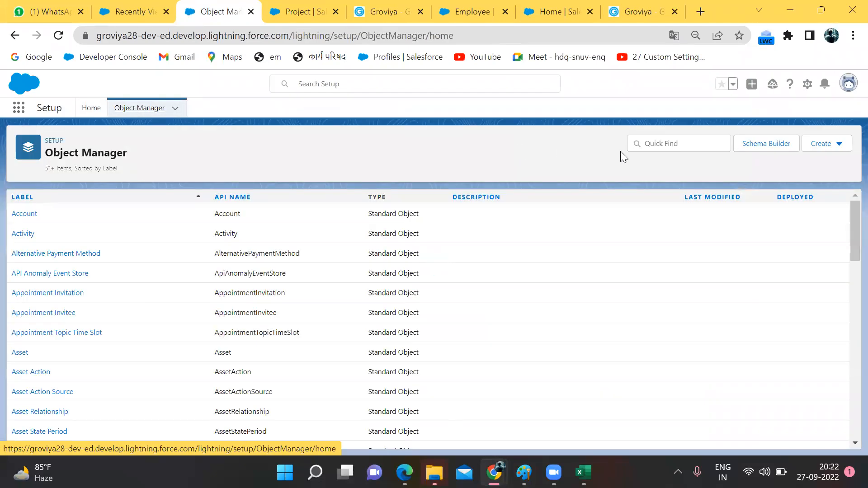
click(666, 144)
text(Project)
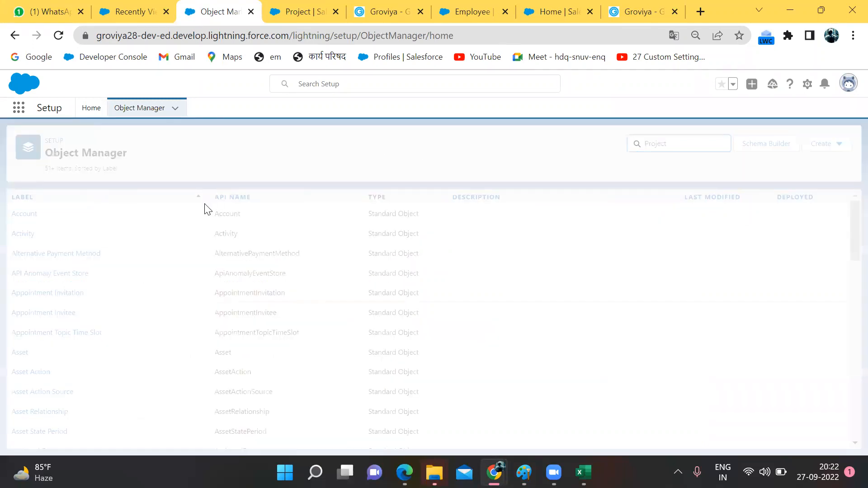
click(25, 219)
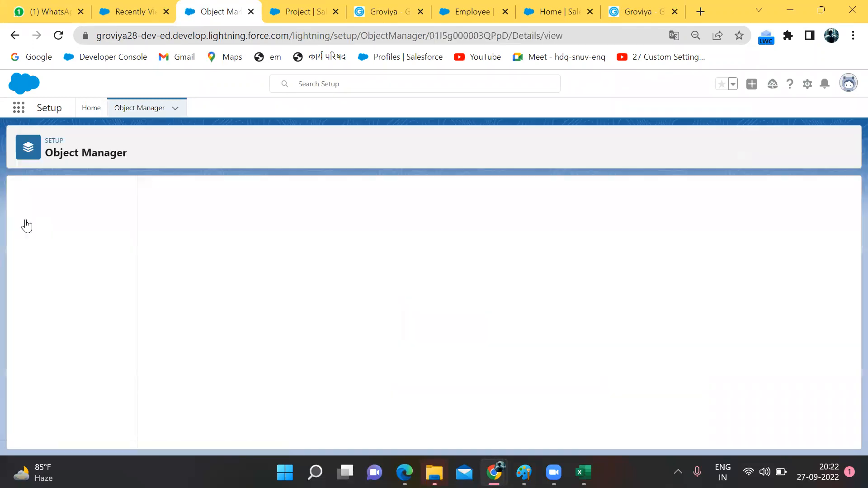
click(59, 224)
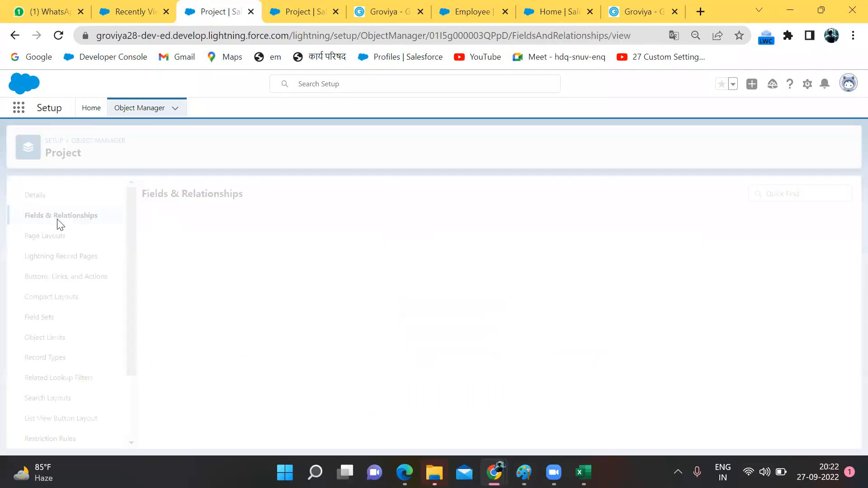
- Start a new custom field on Project with the Lookup Relationship data type
click(620, 193)
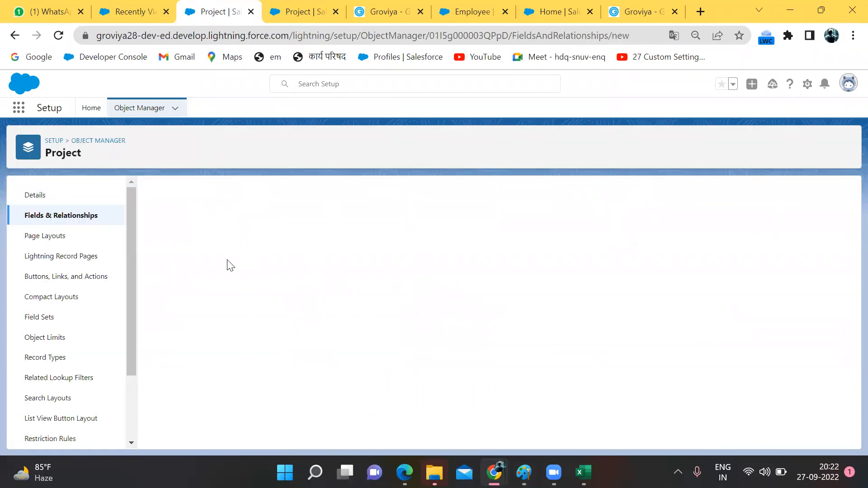
scroll(158, 293, down, 2)
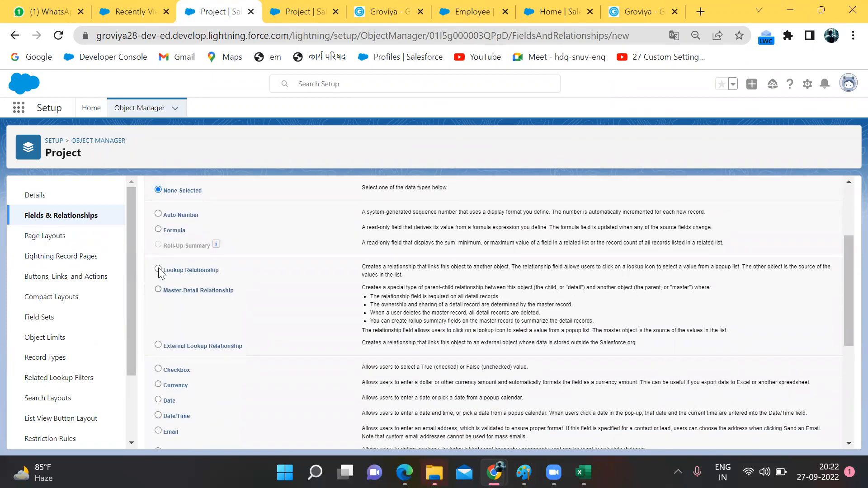
scroll(159, 273, down, 5)
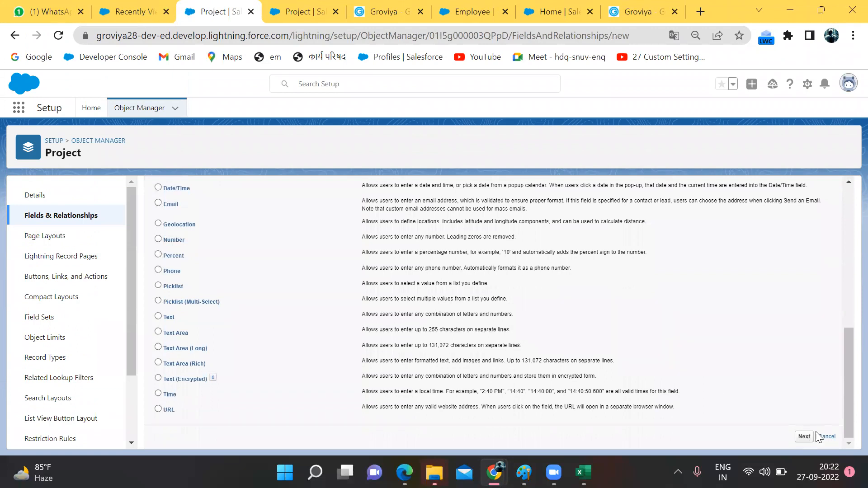
click(810, 437)
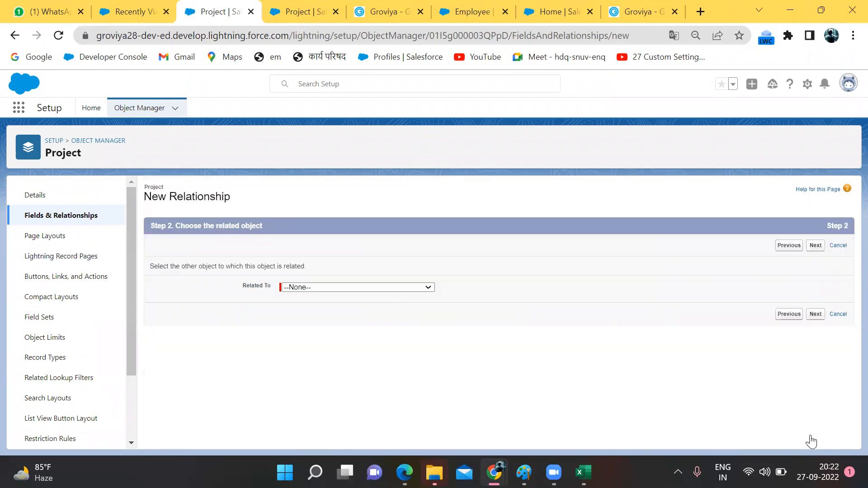
- Choose Employee as the related object for the Project lookup
click(396, 287)
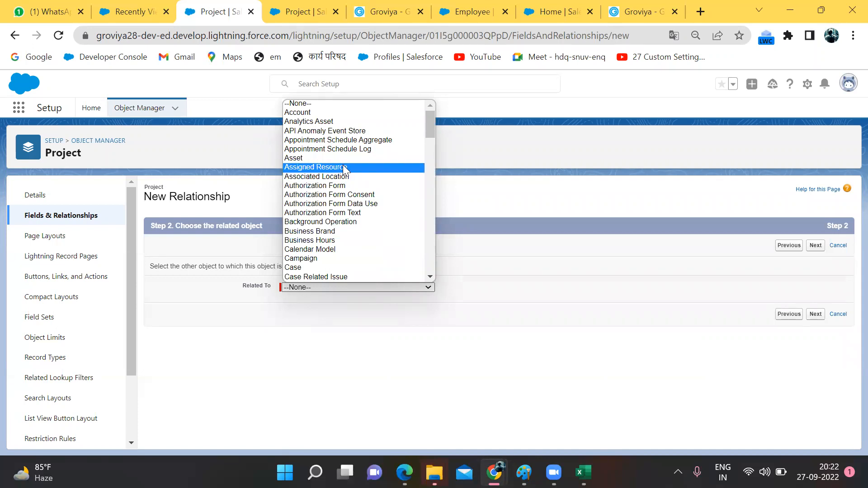
scroll(343, 167, down, 6)
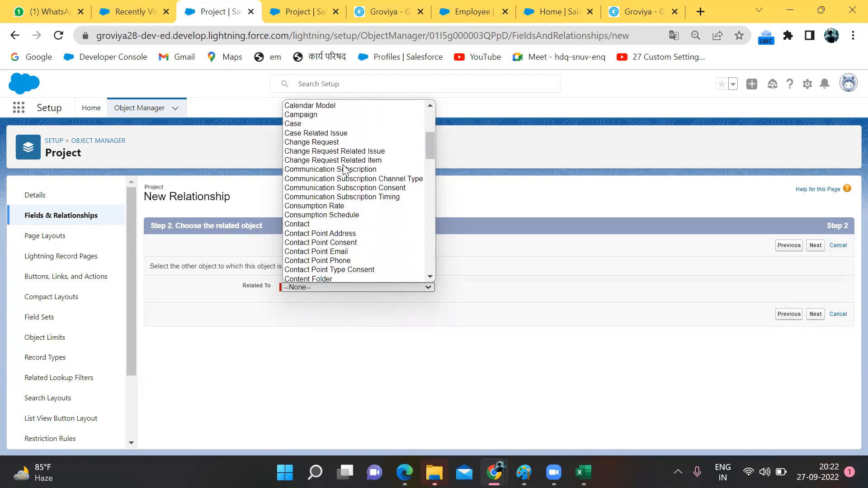
key(e)
key(Return)
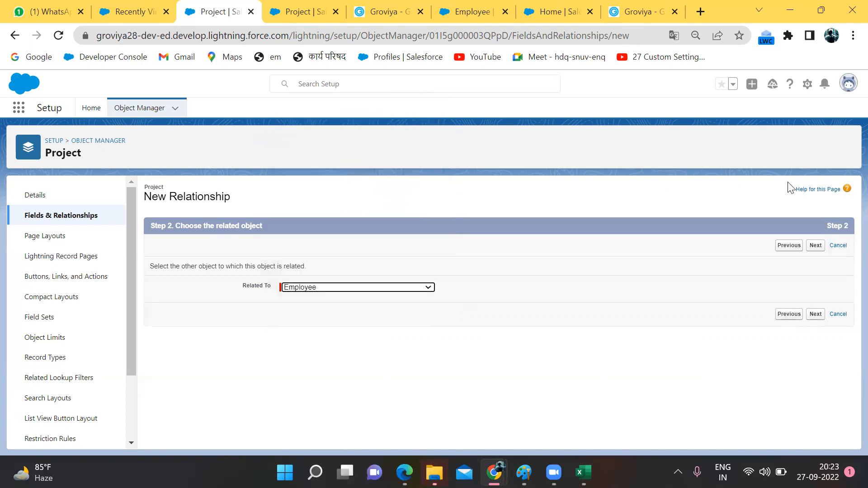
click(817, 247)
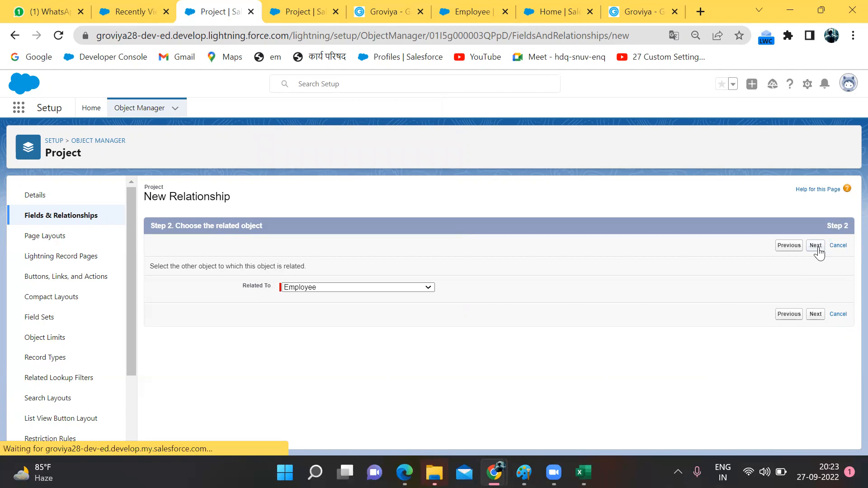
- Set both the field label and the field name of the lookup to Employee
double_click(326, 267)
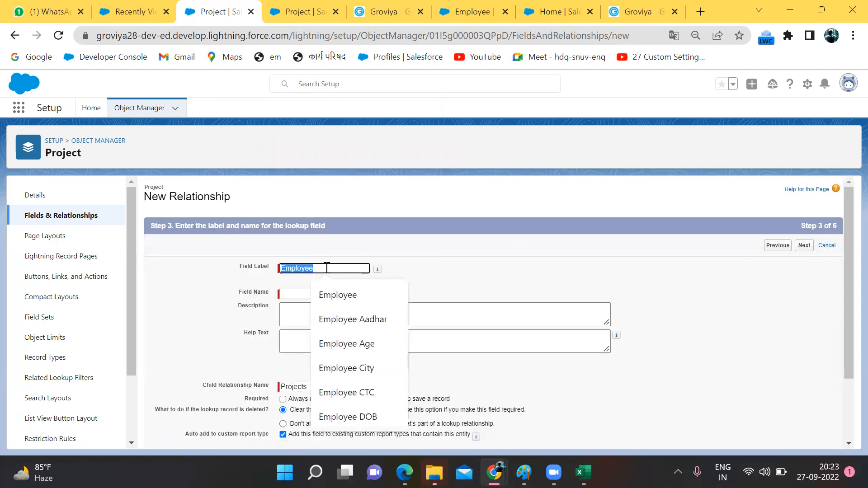
click(326, 268)
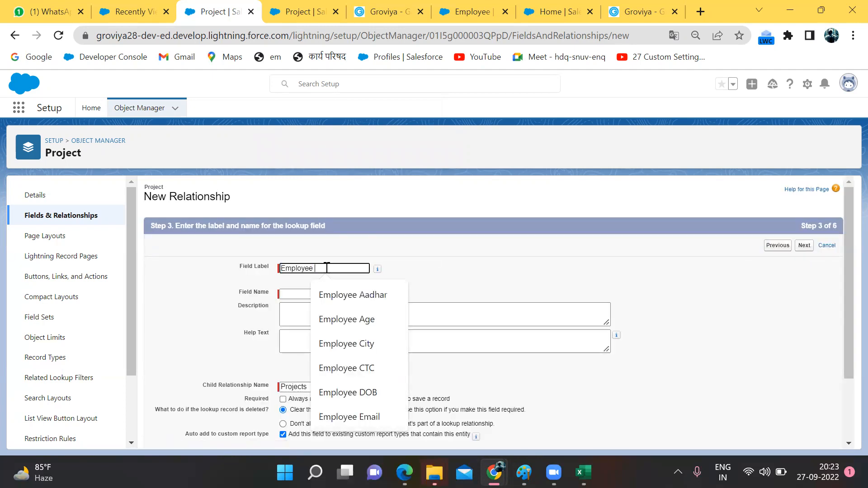
click(292, 294)
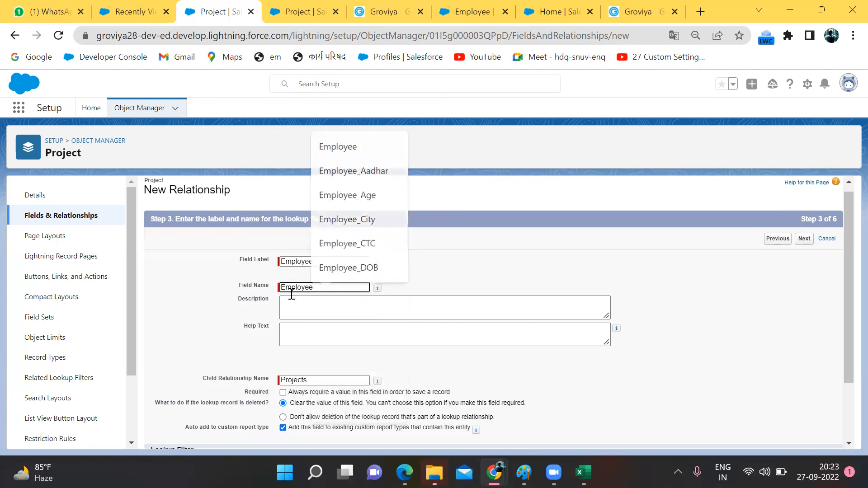
scroll(292, 295, down, 2)
click(322, 270)
scroll(321, 270, down, 1)
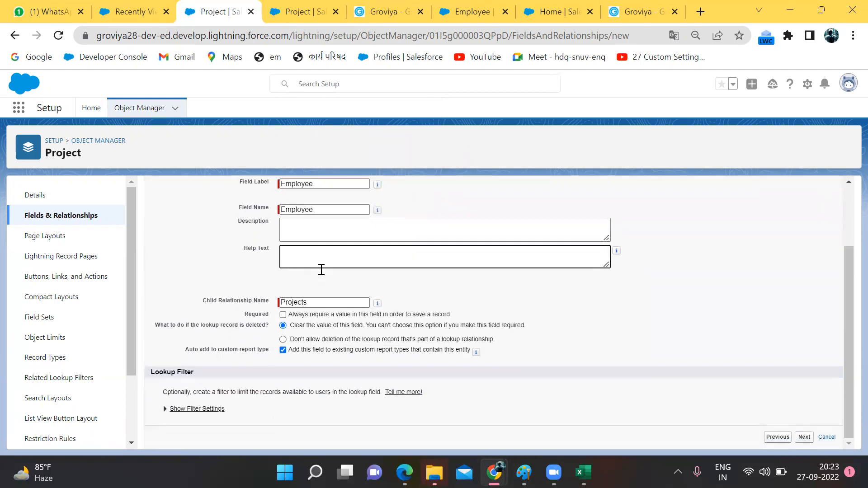
- Review the lookup field's naming, child relationship name, required and deletion options, and lookup filter section
scroll(321, 270, up, 2)
scroll(322, 270, down, 2)
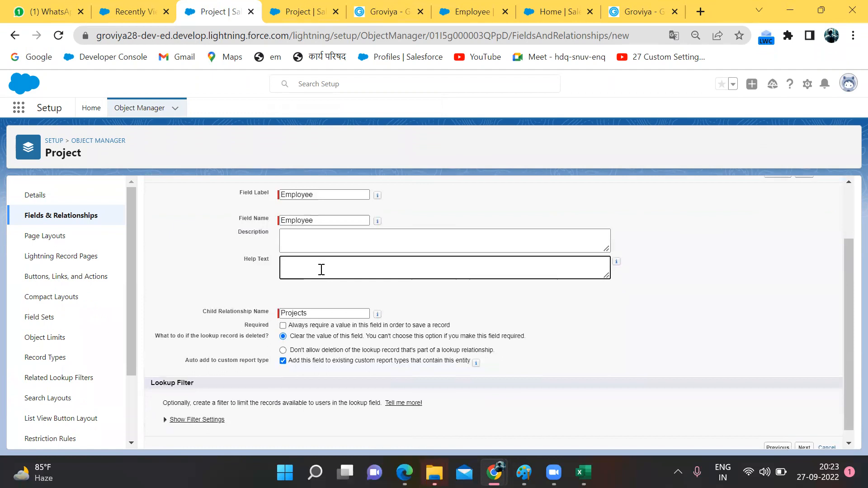
scroll(637, 365, up, 2)
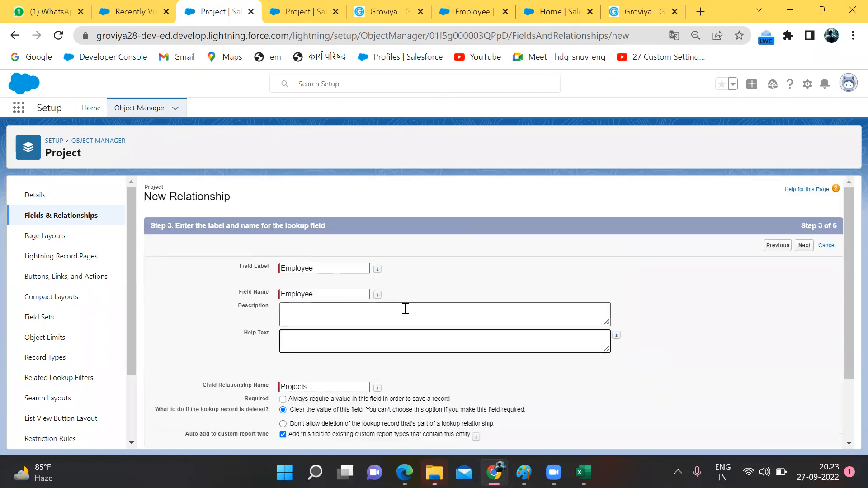
scroll(405, 308, down, 2)
scroll(405, 308, up, 2)
scroll(405, 308, down, 2)
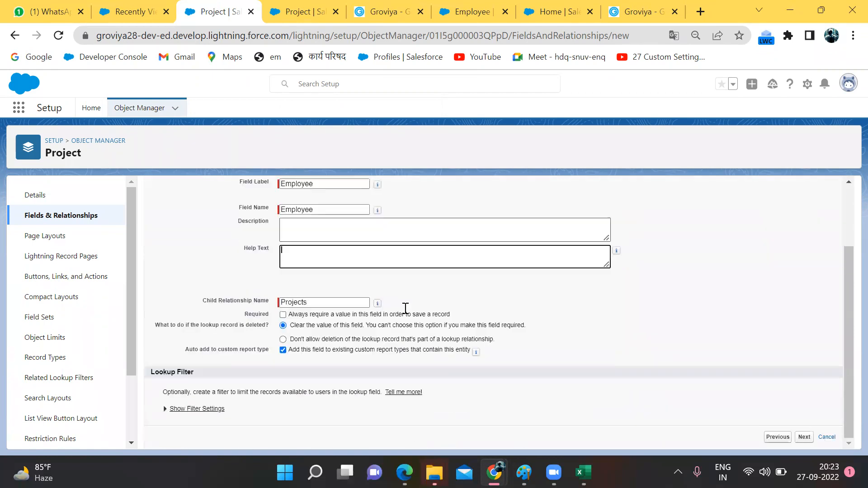
scroll(248, 380, up, 2)
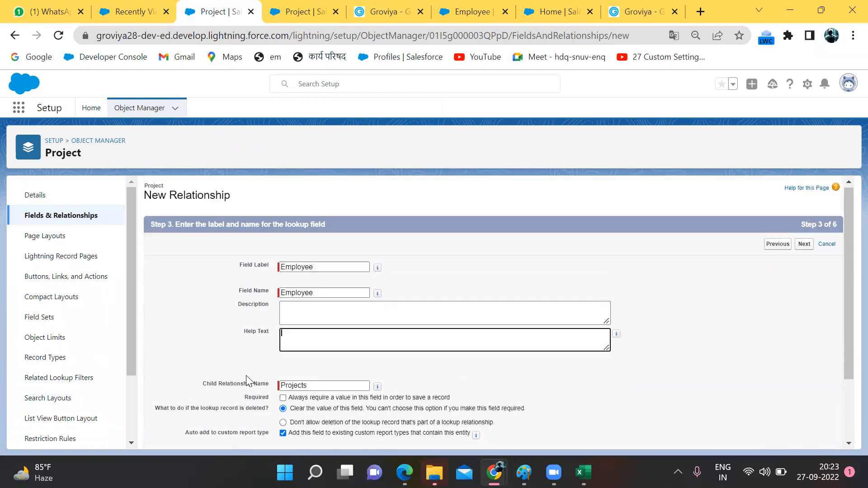
scroll(247, 379, down, 2)
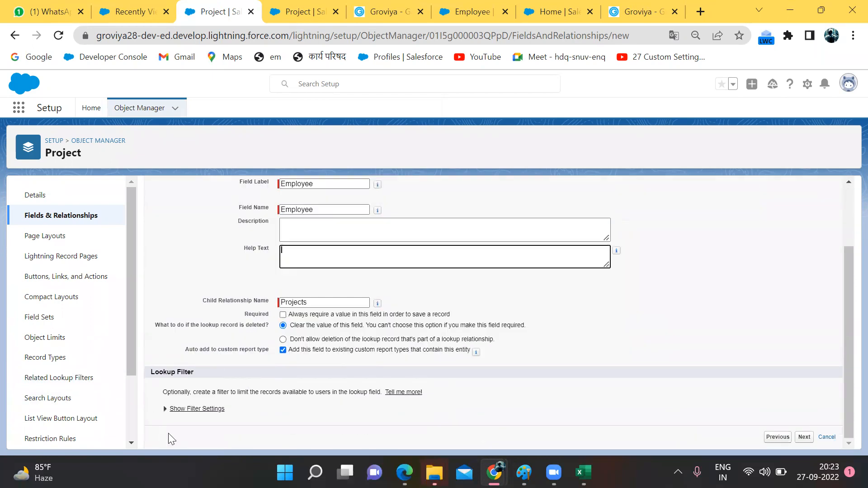
scroll(273, 370, up, 2)
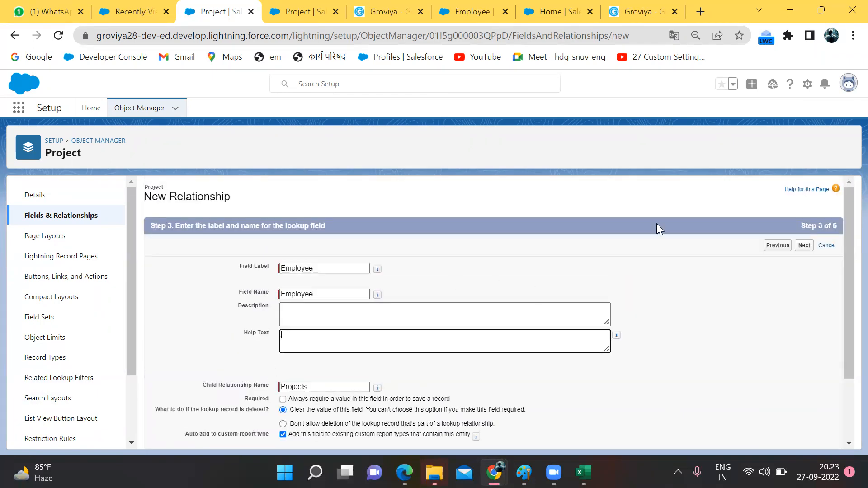
- Accept the default field-level security and Project Layout placement, then save the Employee lookup field
click(810, 248)
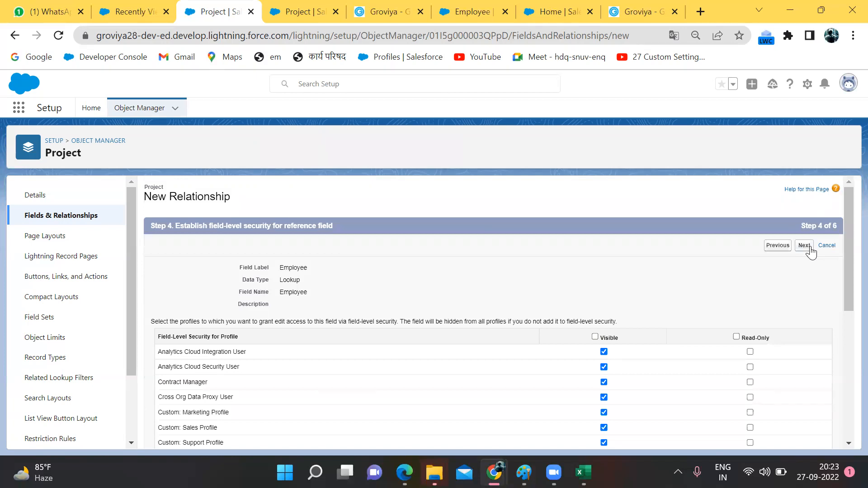
click(804, 245)
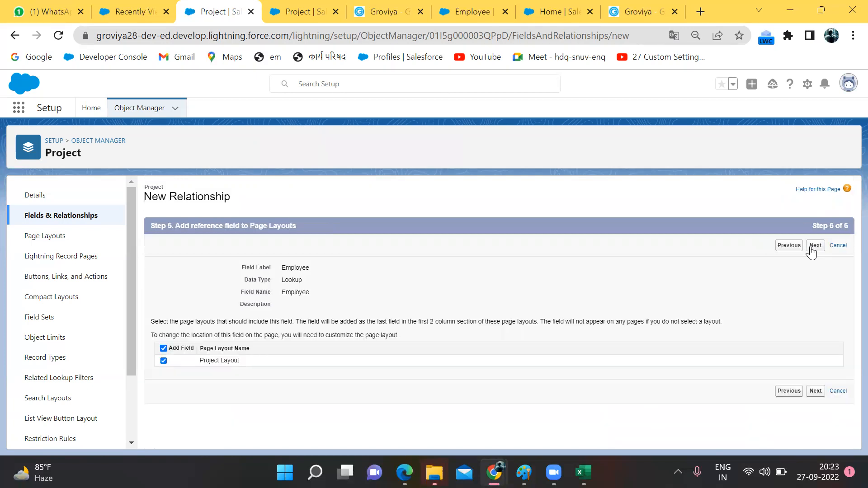
click(791, 248)
click(791, 248)
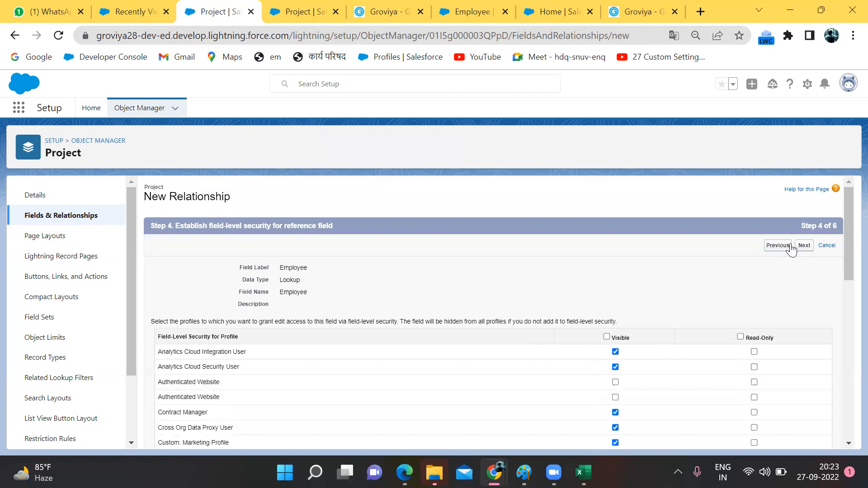
click(809, 246)
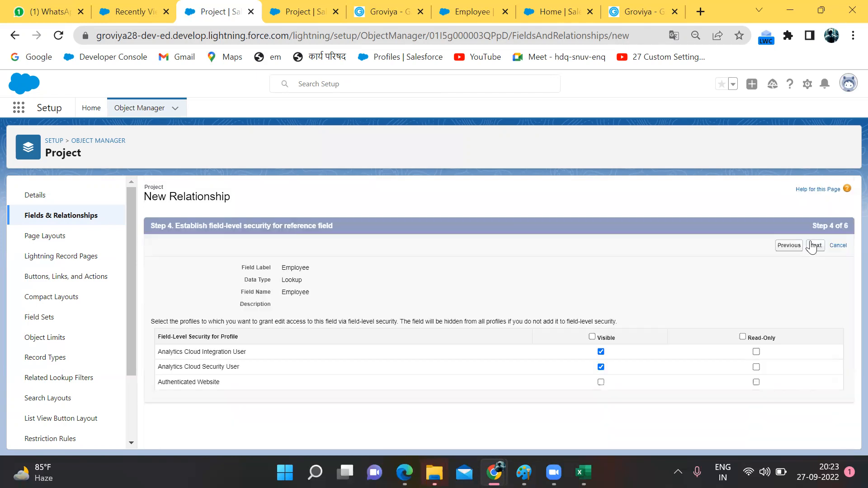
click(809, 246)
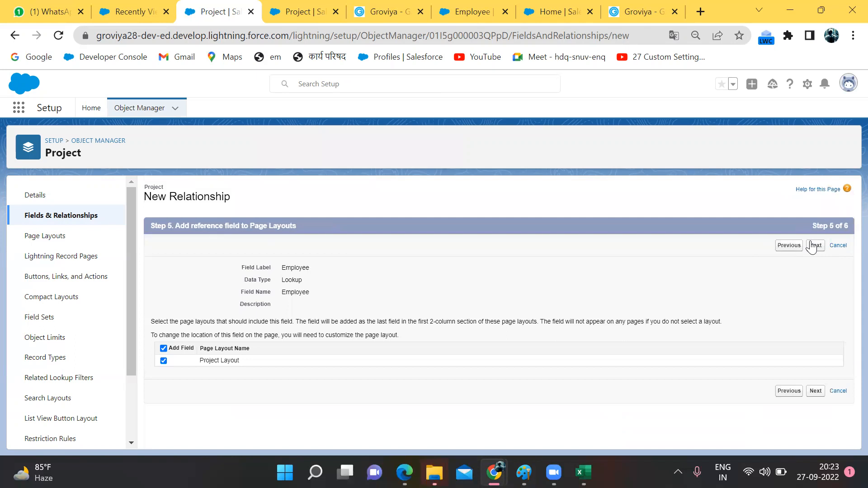
click(812, 246)
click(812, 247)
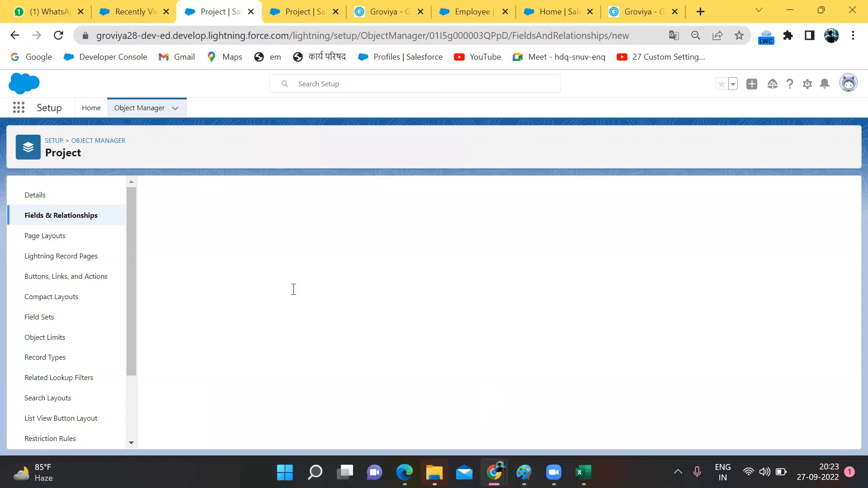
- Switch to Paint and add the black text "Steps ::" in the blank area below the diagram
key(alt+Tab)
scroll(292, 289, down, 6)
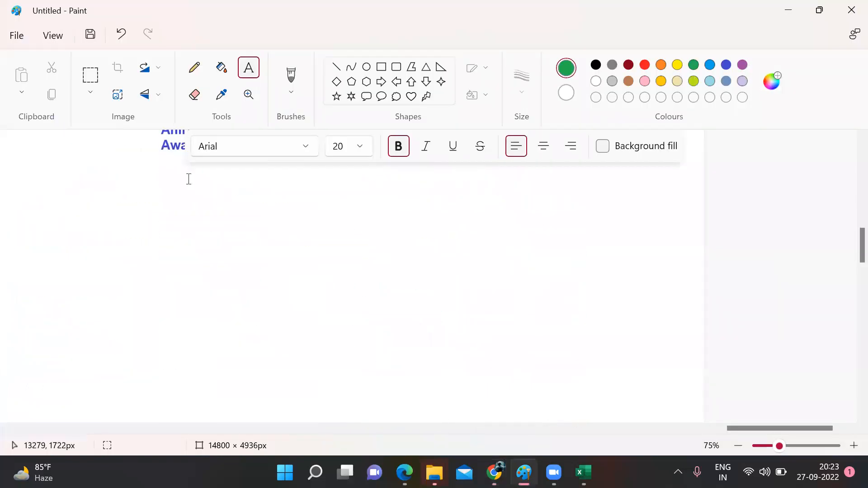
click(594, 66)
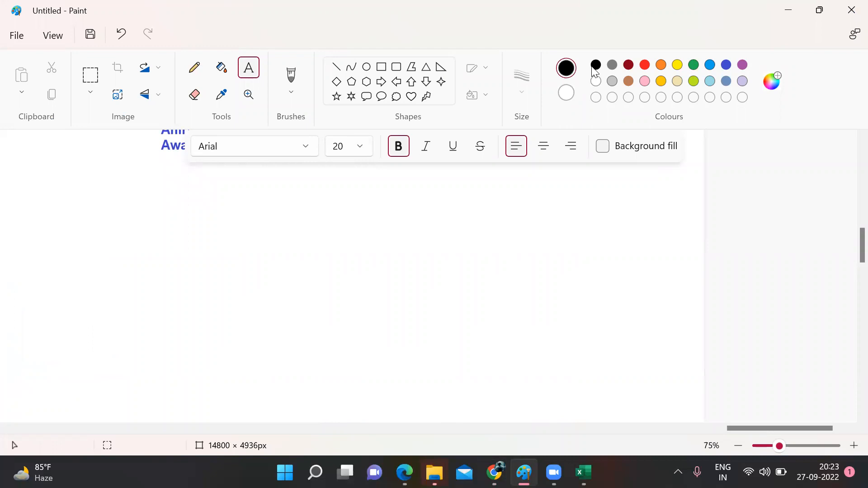
drag(32, 187, 454, 332)
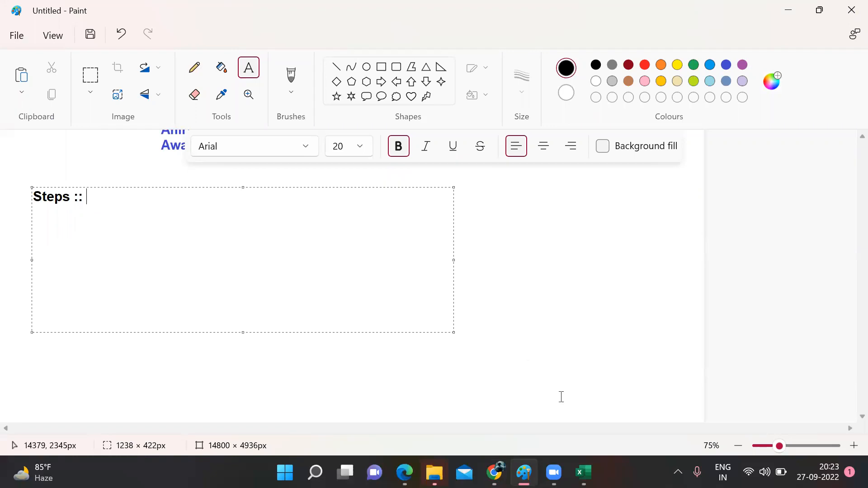
click(522, 380)
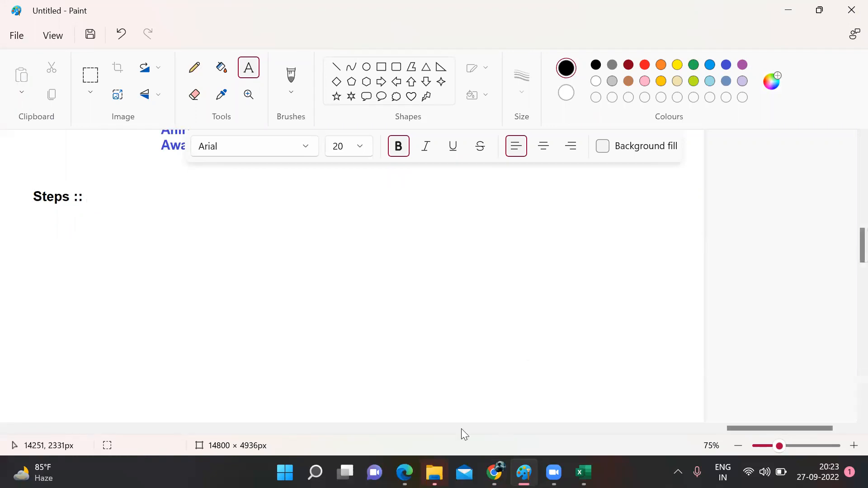
- Switch back to Salesforce in Chrome, open the Projects list in the Groviya app and start a new project record
key(alt+Tab)
click(104, 6)
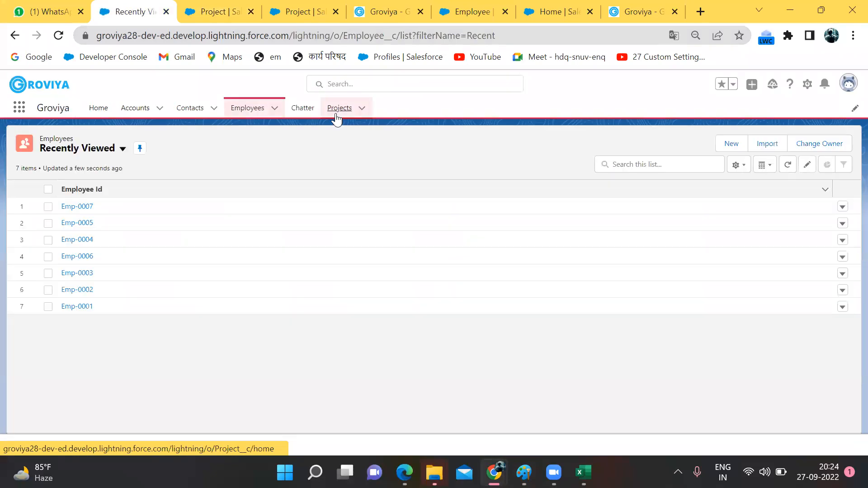
click(336, 118)
click(724, 146)
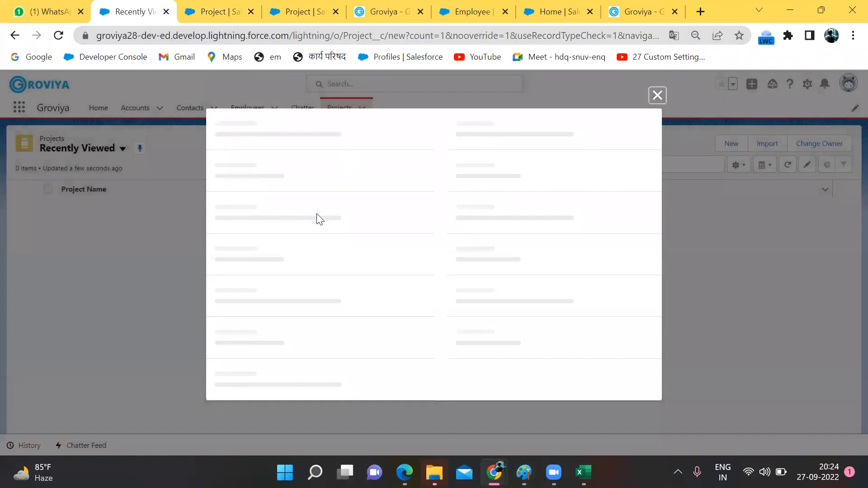
- Name the new project record "Salesforce Admin"
click(318, 213)
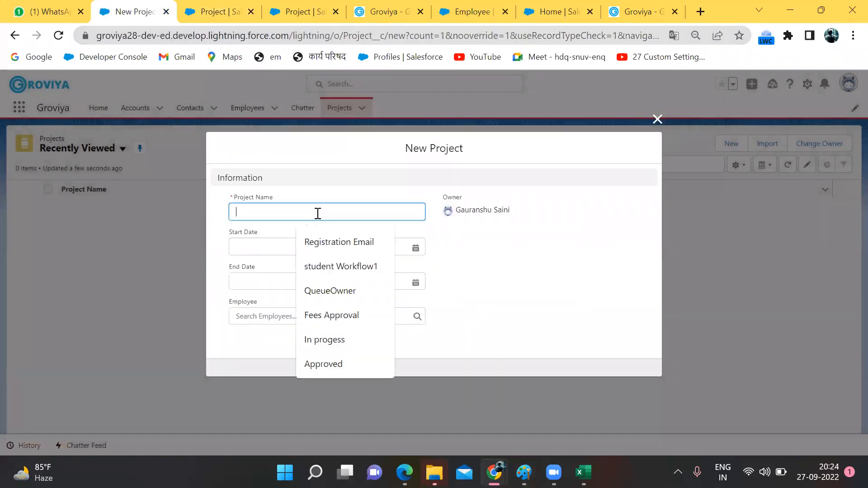
text(SAlesforce)
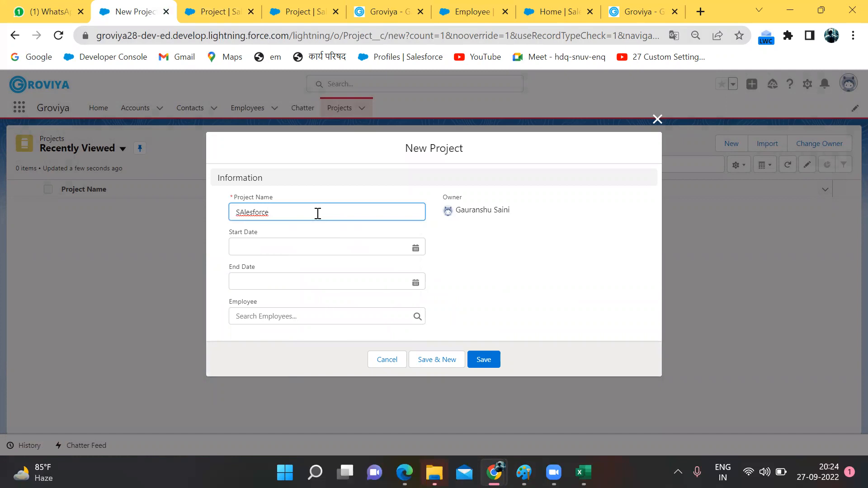
text(Salesf)
- Set the project's start date to 9/27/2022 and its end date to 10/12/2022
click(257, 244)
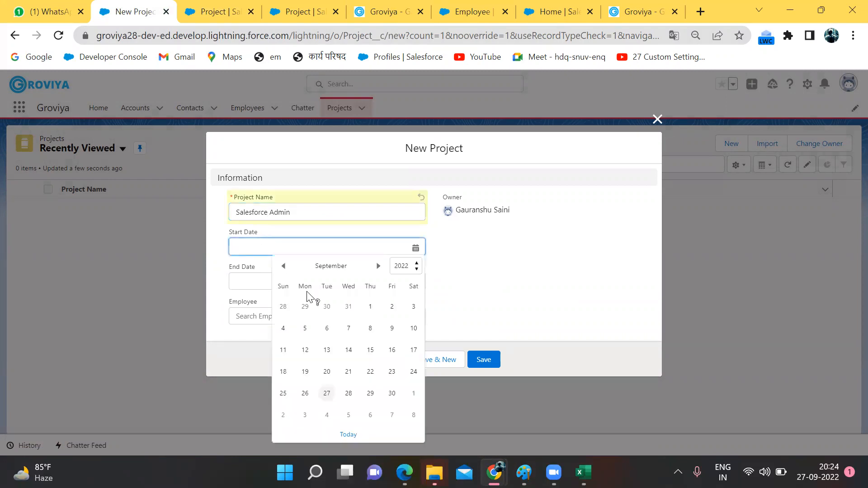
click(327, 393)
click(364, 277)
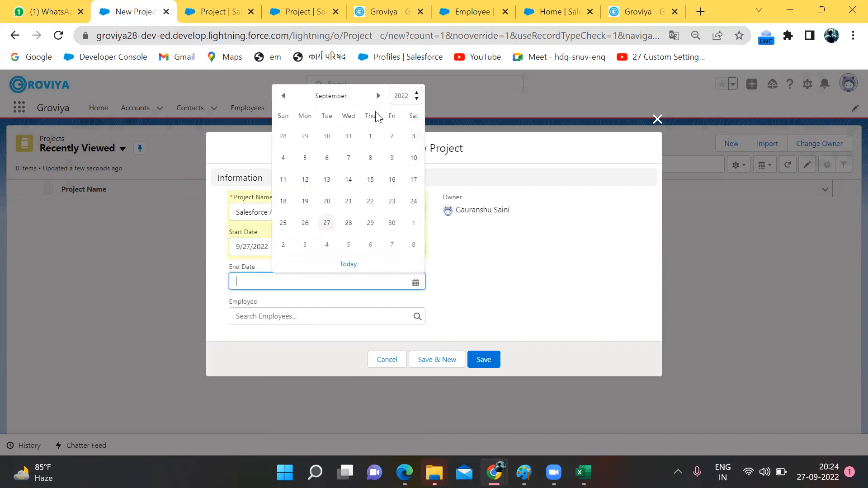
click(378, 95)
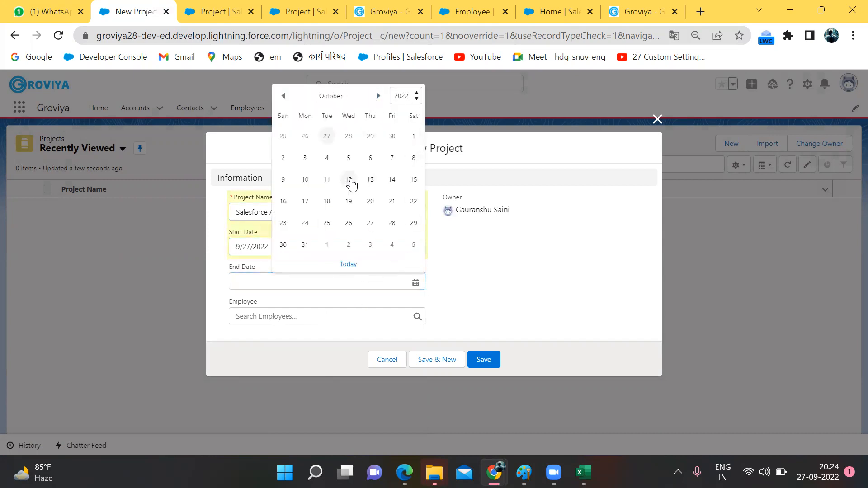
click(349, 180)
- Open the list of recent employees in the new project's Employee lookup
click(319, 316)
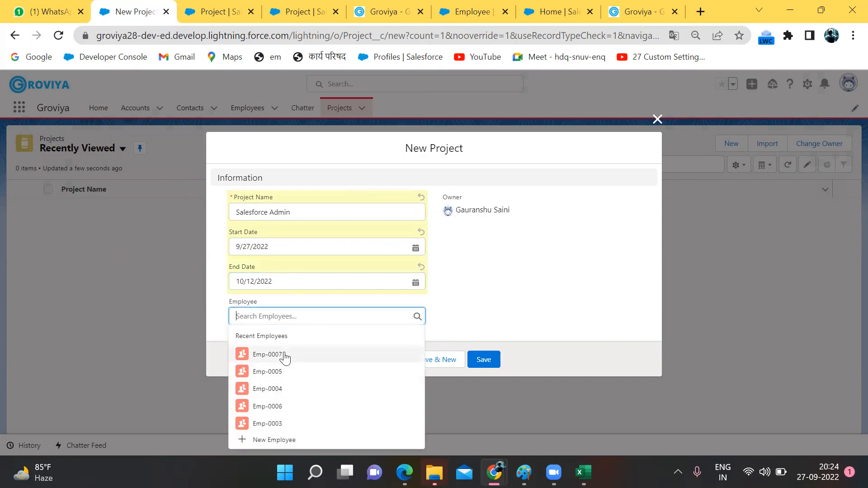
- Assign employee Emp-0005 to the new Salesforce Admin project and save the record
click(271, 372)
click(484, 360)
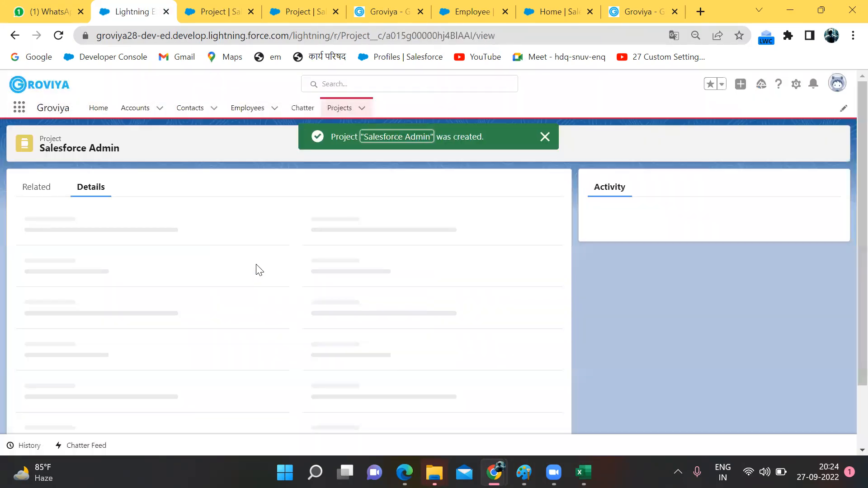
- Open the employee record linked to the Salesforce Admin project and look through its details
mouse_move(51, 315)
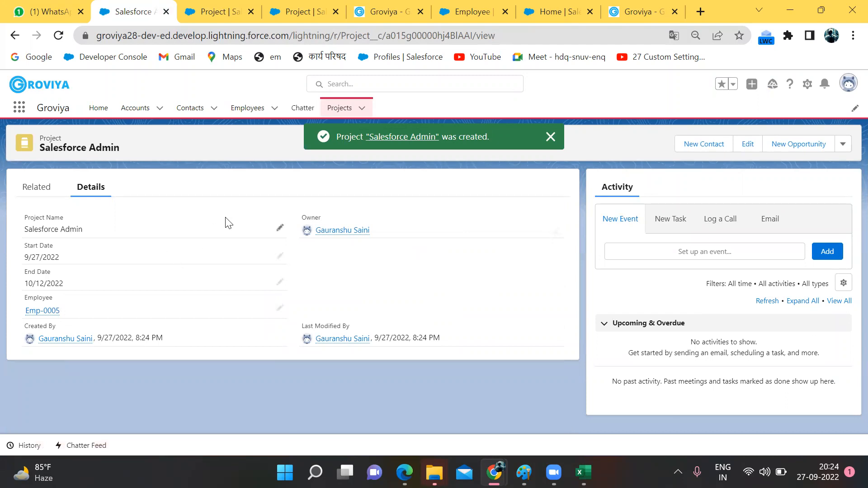
click(53, 311)
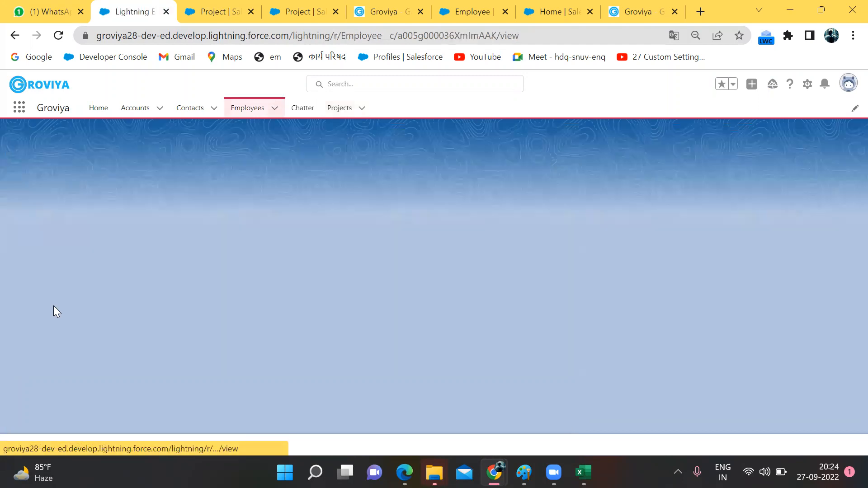
scroll(126, 288, down, 5)
scroll(126, 287, up, 5)
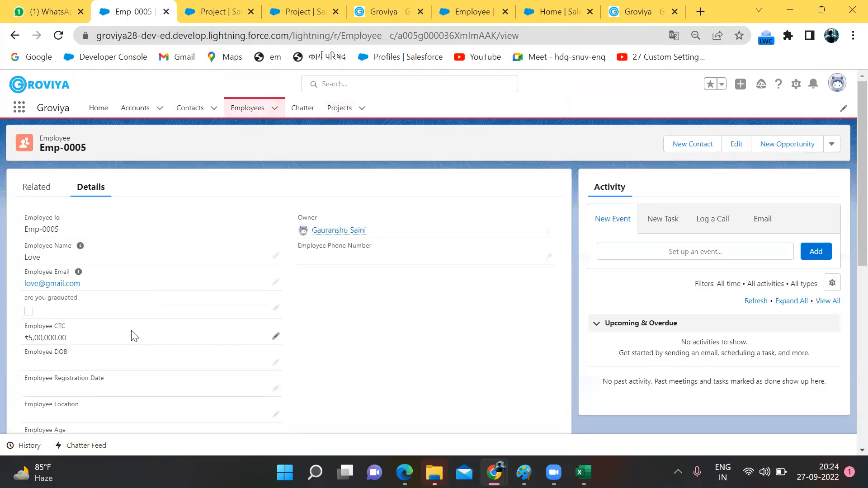
- Review the related projects of Emp-0005 from the employee list and open its Salesforce Admin project
click(238, 112)
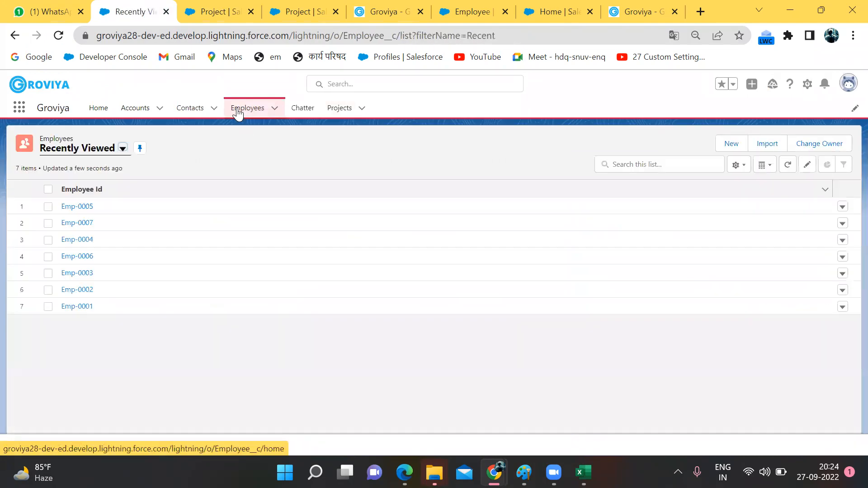
click(77, 206)
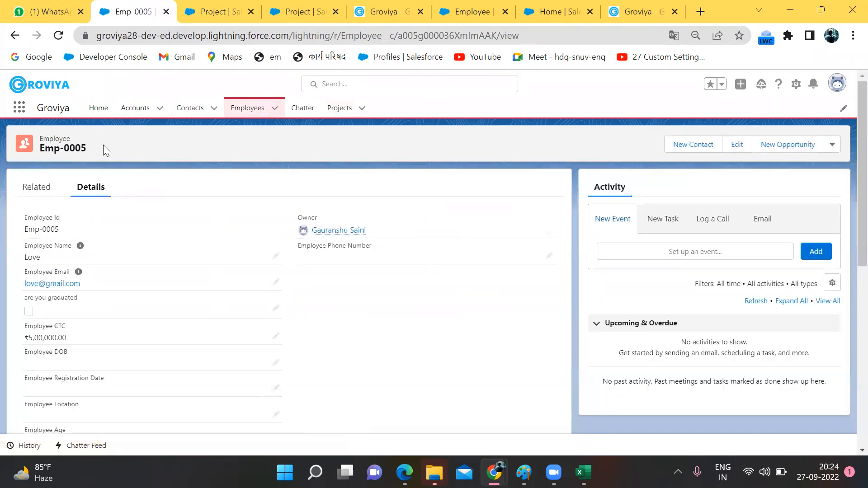
click(28, 189)
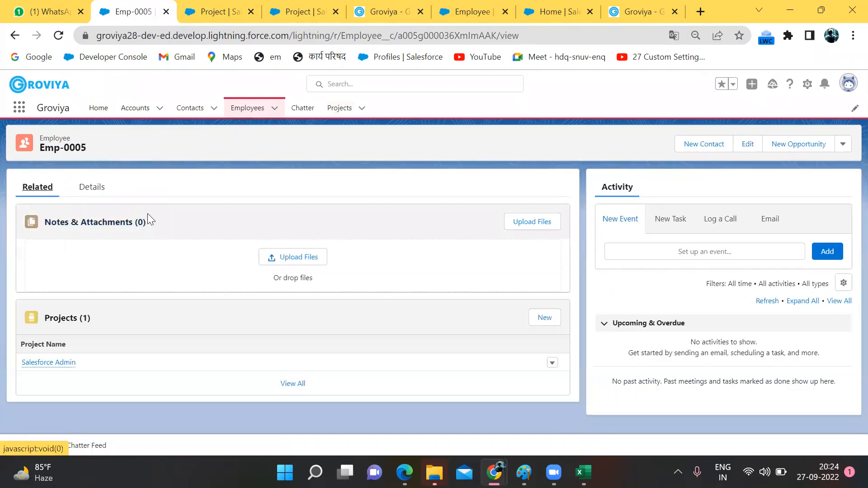
drag(47, 148, 98, 146)
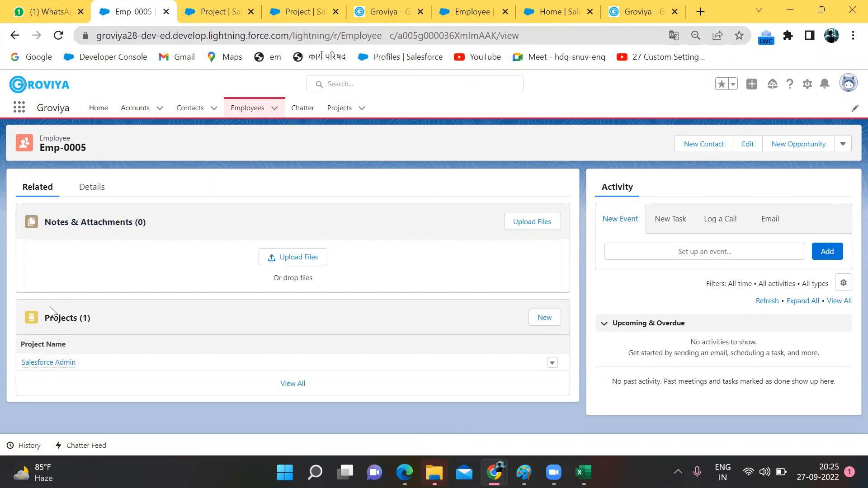
mouse_move(48, 363)
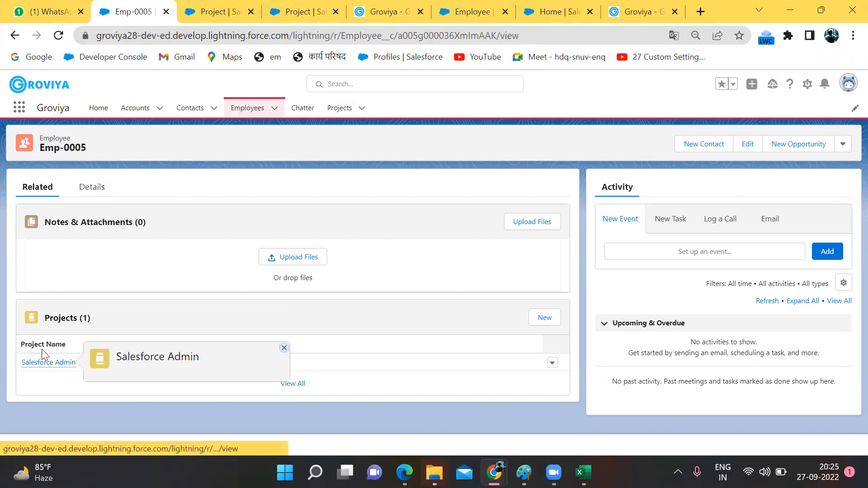
click(63, 364)
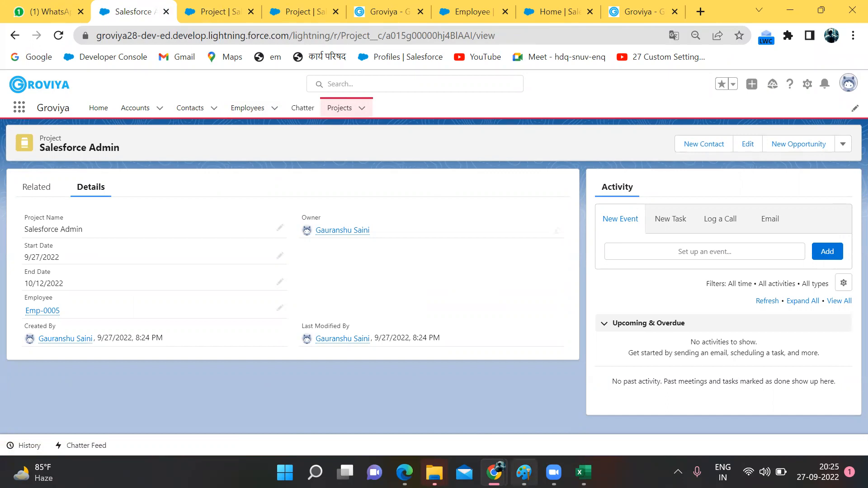
- Switch to Paint and add a text box below "Steps ::" reading "SetUP > ObjectManager > Open Object (Project)"
mouse_move(523, 473)
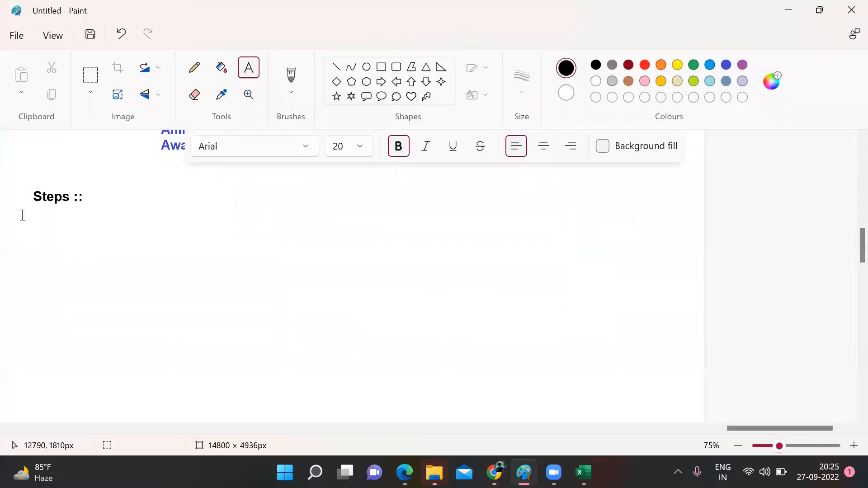
mouse_move(22, 216)
mouse_down()
mouse_move(504, 368)
mouse_move(652, 374)
mouse_up()
text(SetUP > ObjectManage)
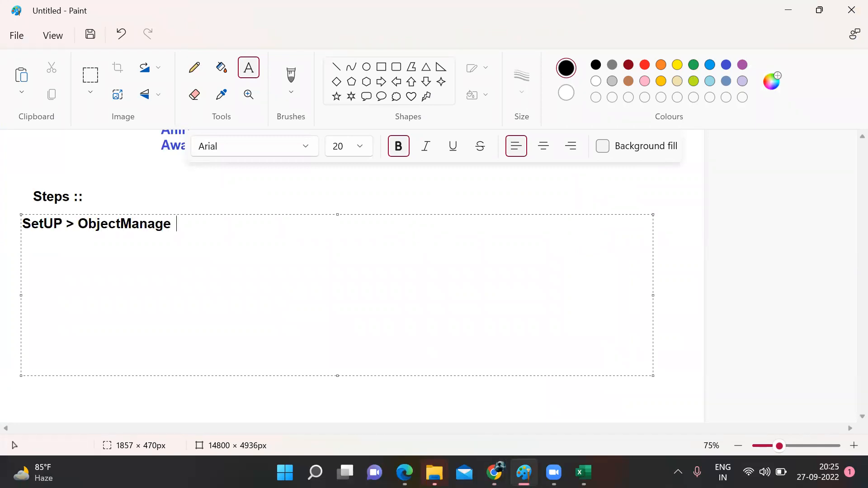
text(r > Open )
text(Object )
text((Pr))
key(Left)
text(Project)
key(Right)
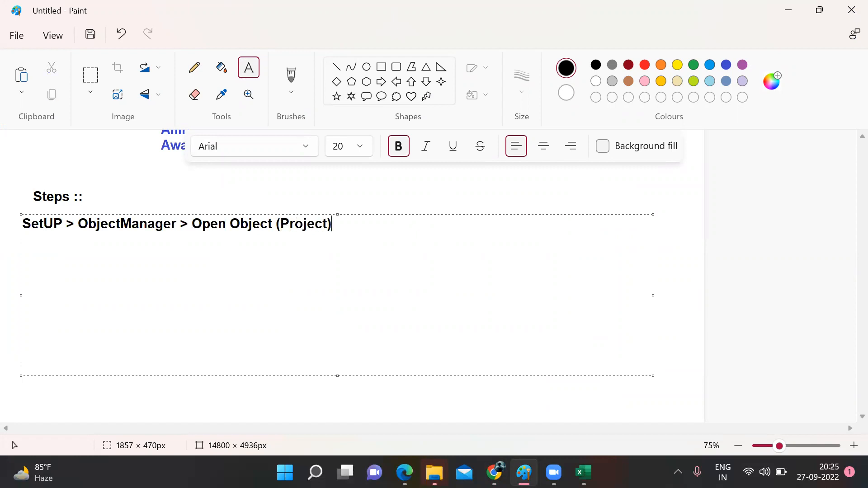
- Continue the steps note with "> Field & Relationship > New", correcting the spelling of "Relationship"
text(> Field & Relatiosnhip > )
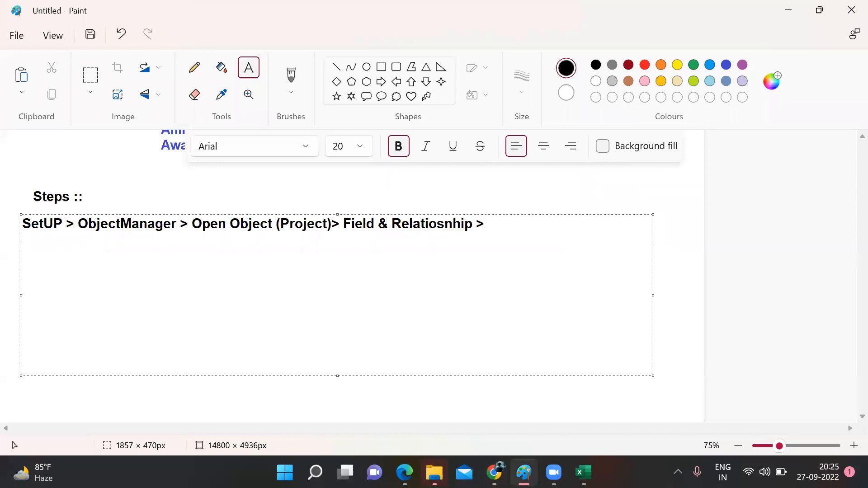
text(New)
click(444, 228)
key(BackSpace)
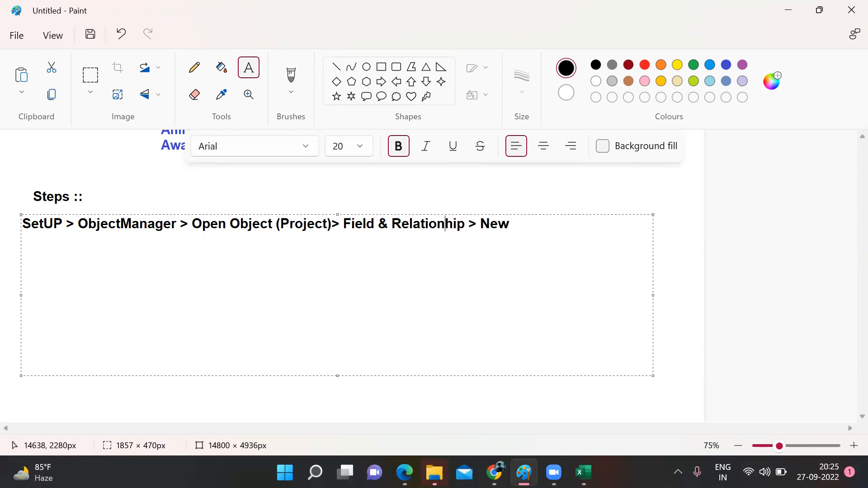
text(s)
- Append "> Lookup Relationship > Related To = select Parent Object >" to the steps note
click(530, 225)
text(> Lookup Re)
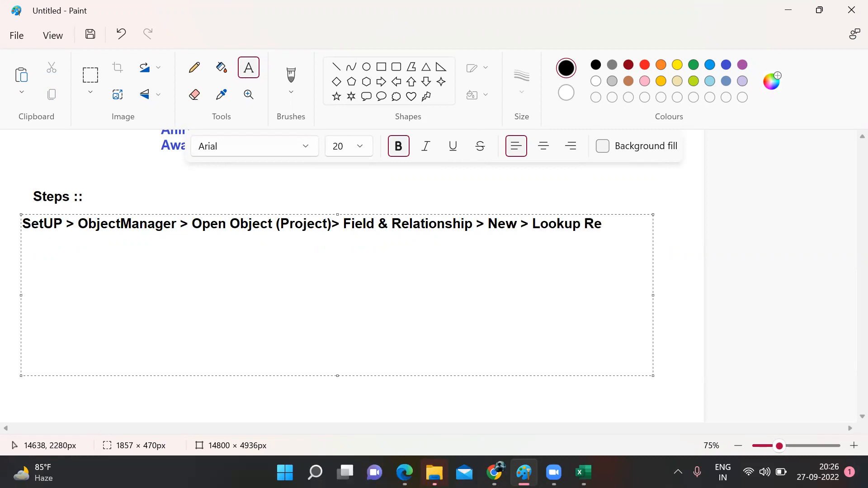
text(lationship >)
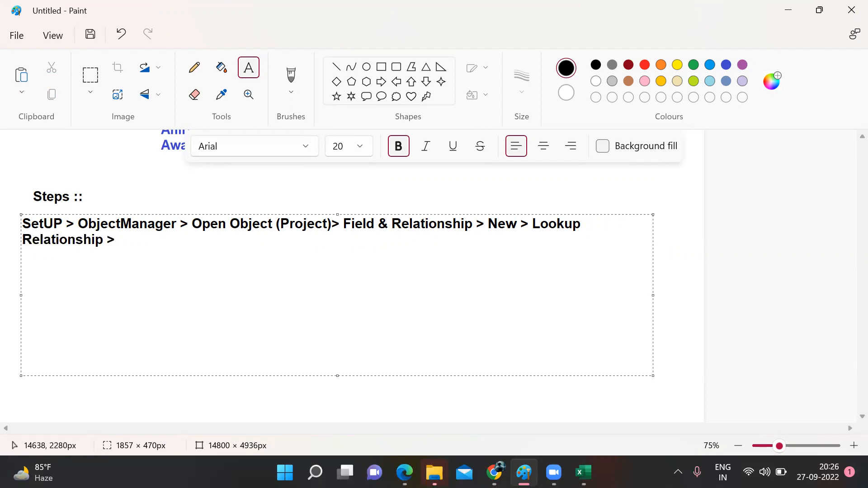
text(Related To = select Parent Object >)
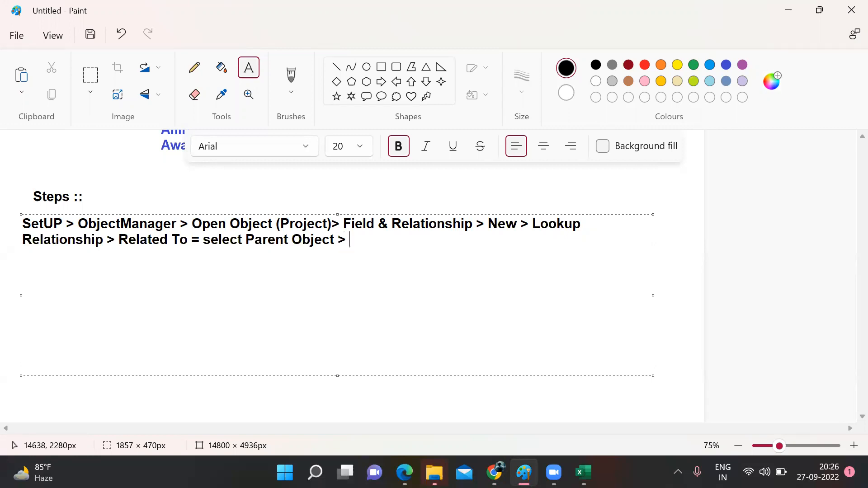
- Complete the steps note with "Label Name = > Field Level Security(Next ) > NExt > SAve" and finish the text
text( Label Name =)
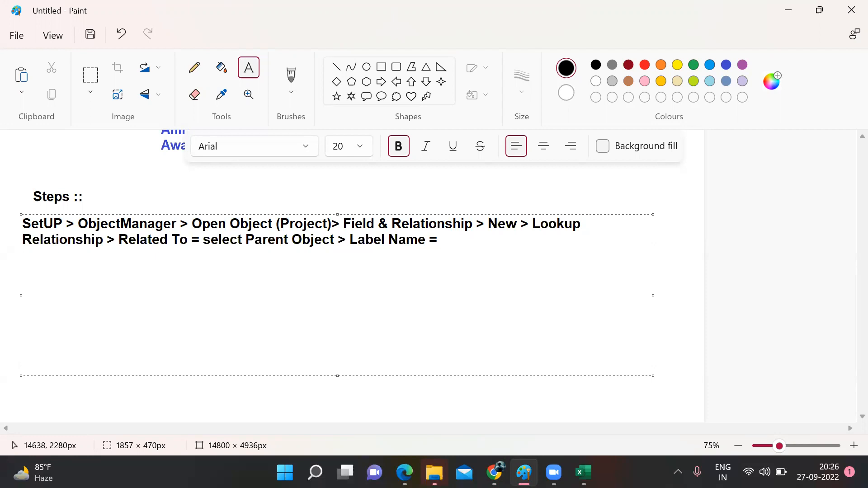
text( > Field Level S)
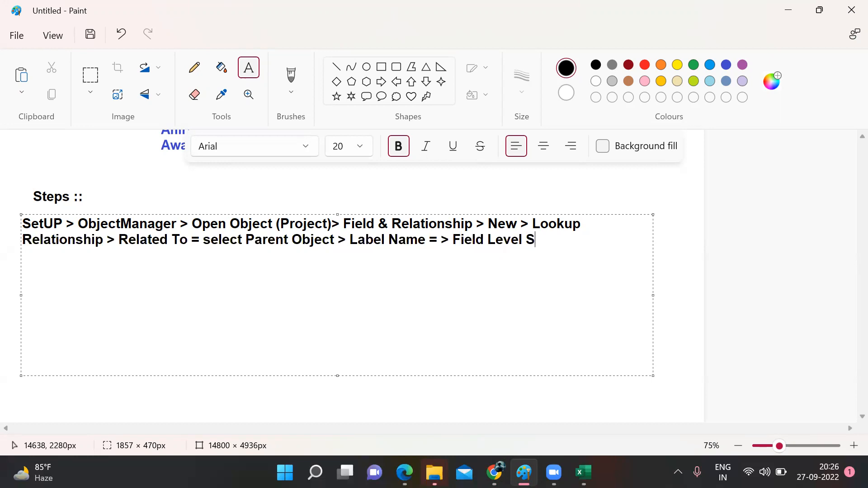
text(ecurity >)
key(shift+Left)
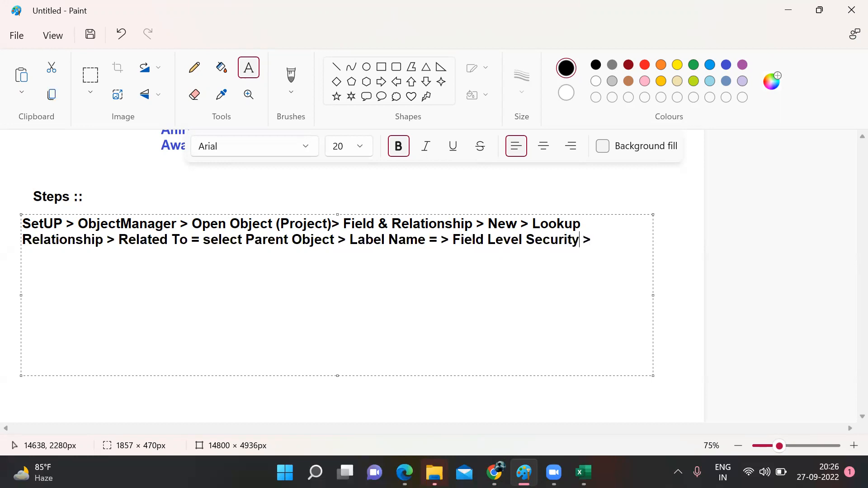
text(()Next  NExt )
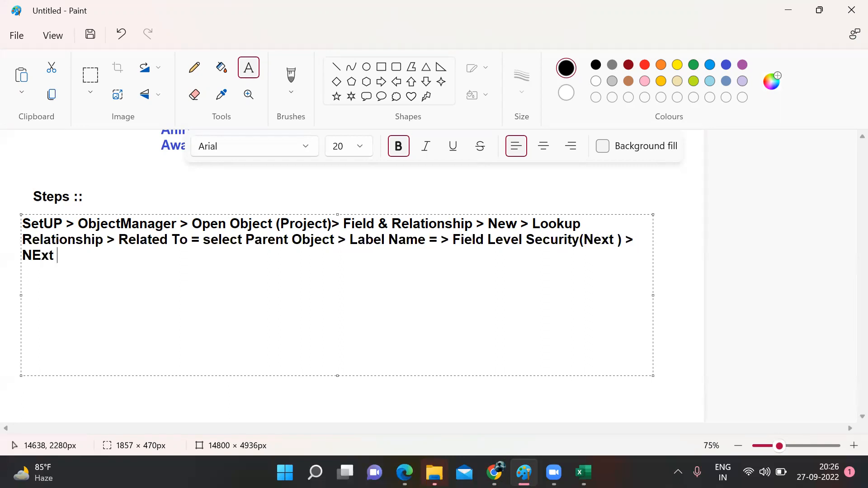
text(> SAve)
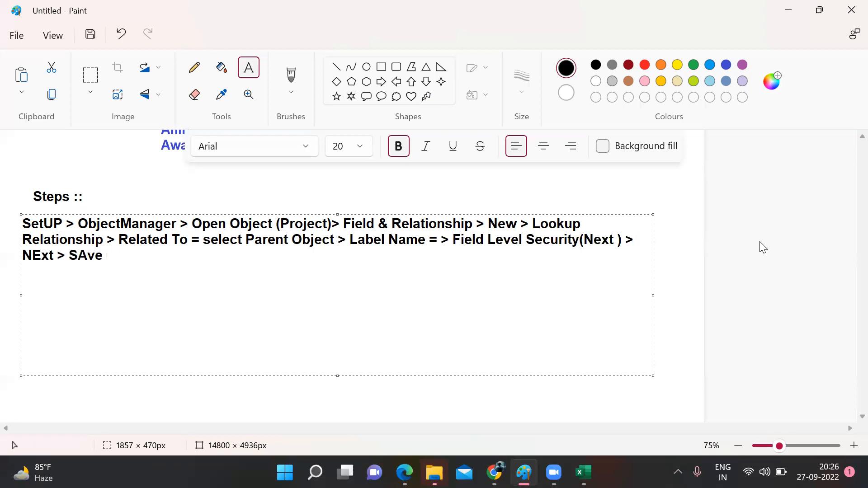
click(681, 276)
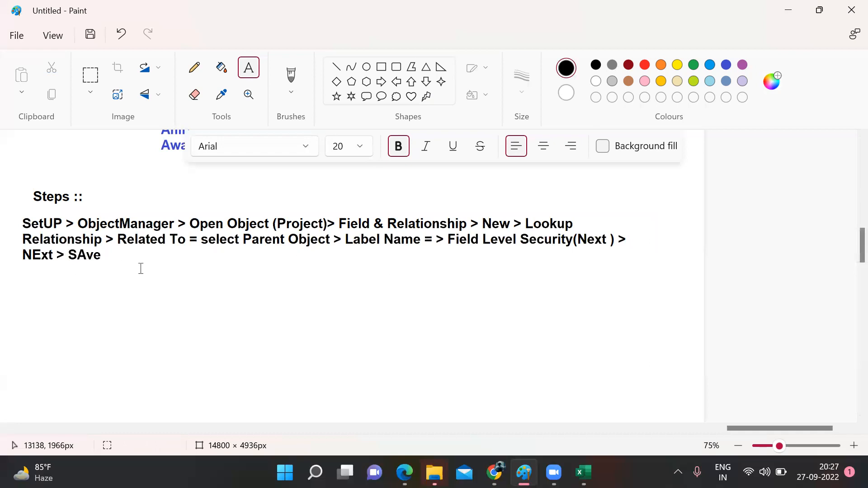
- Switch back to Salesforce in Chrome and start a new project record named "SAlesforce Dev"
scroll(140, 267, up, 1)
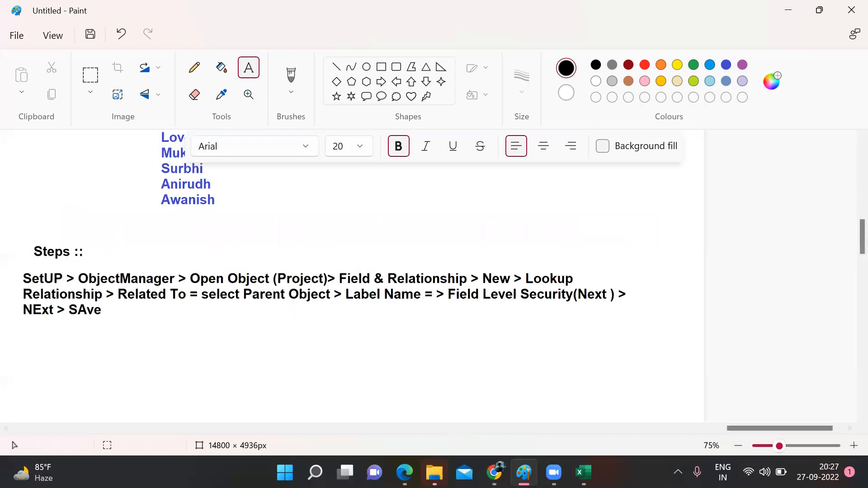
click(494, 473)
click(346, 110)
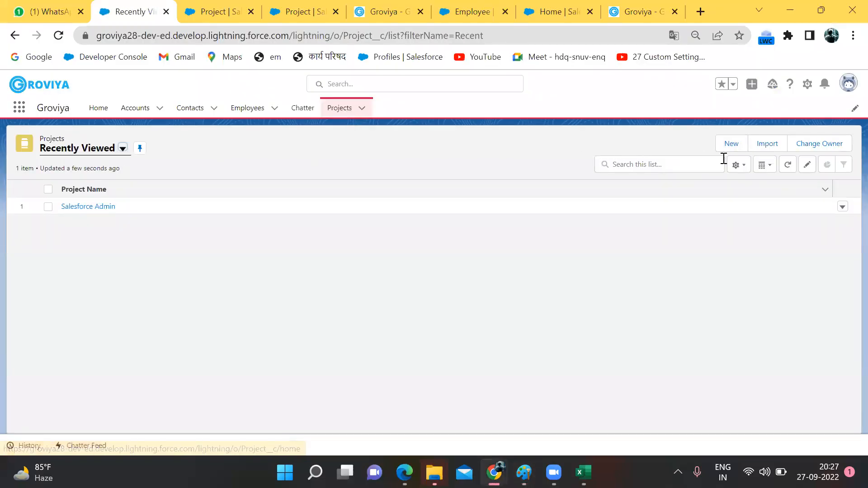
click(732, 143)
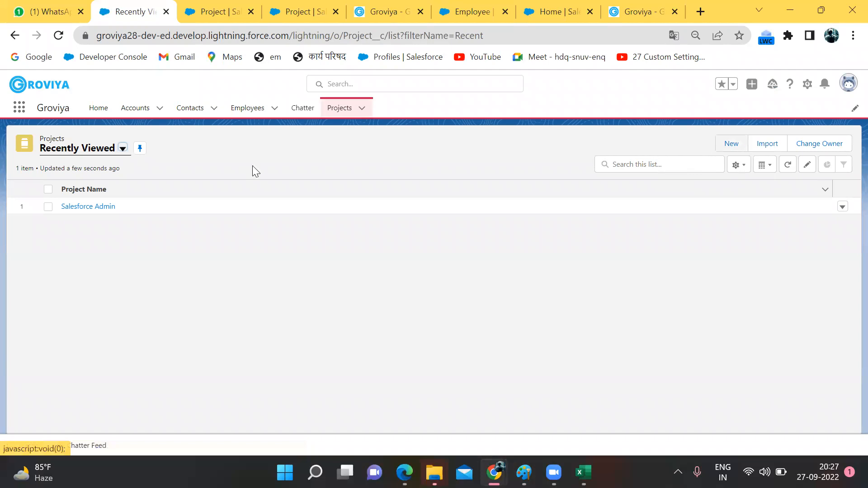
text(S)
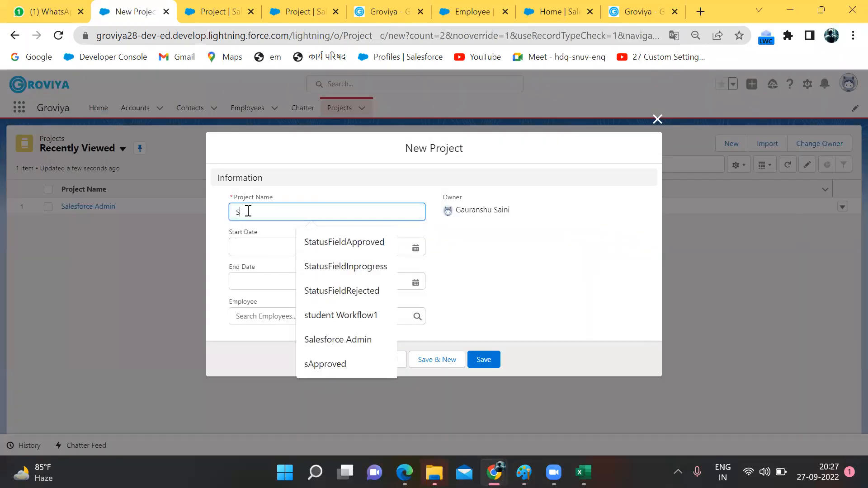
text(alesforce )
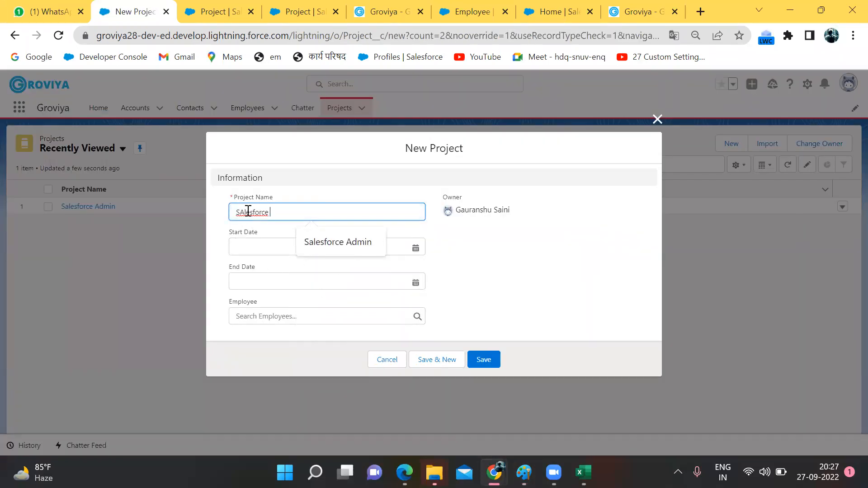
text(Dev)
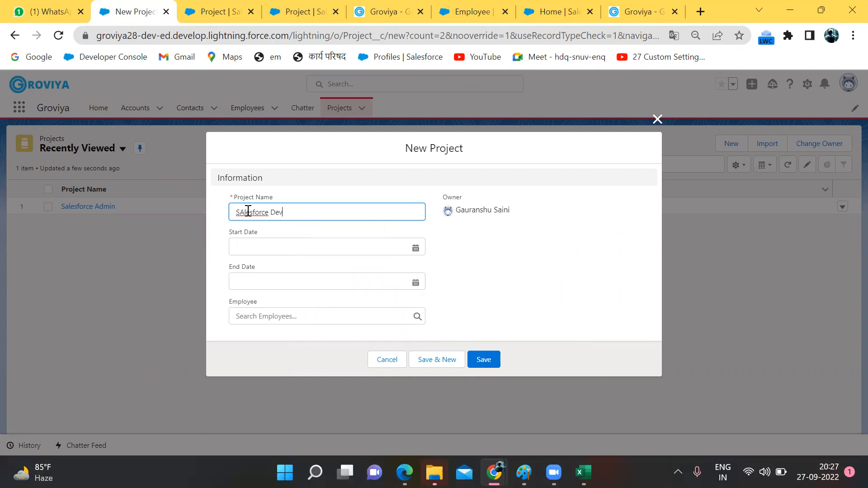
- Set the project's start date to 9/28/2022 and its end date to 10/19/2022
click(250, 246)
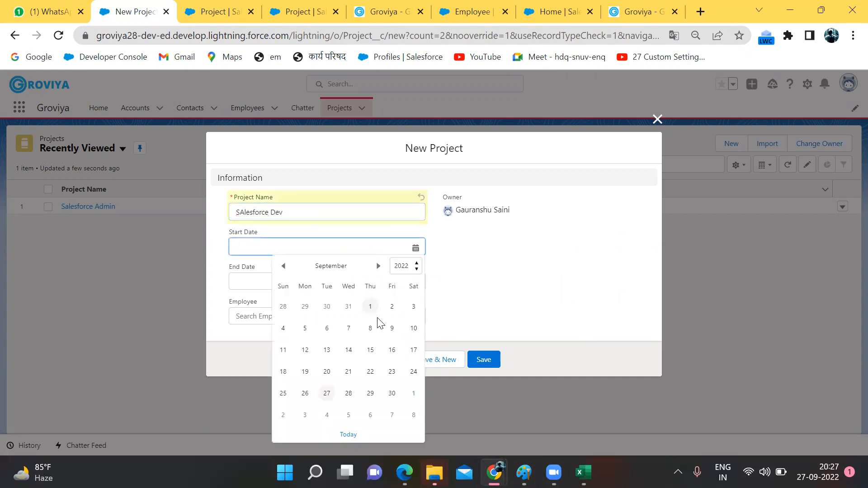
click(348, 393)
click(281, 284)
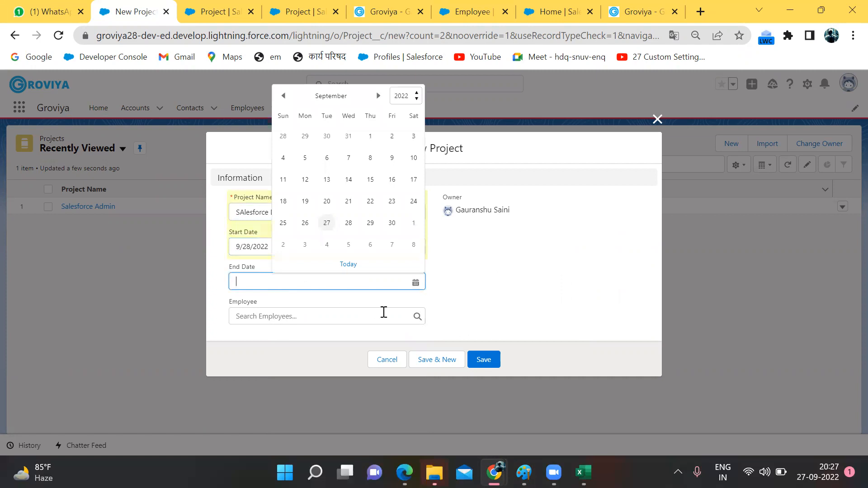
click(379, 96)
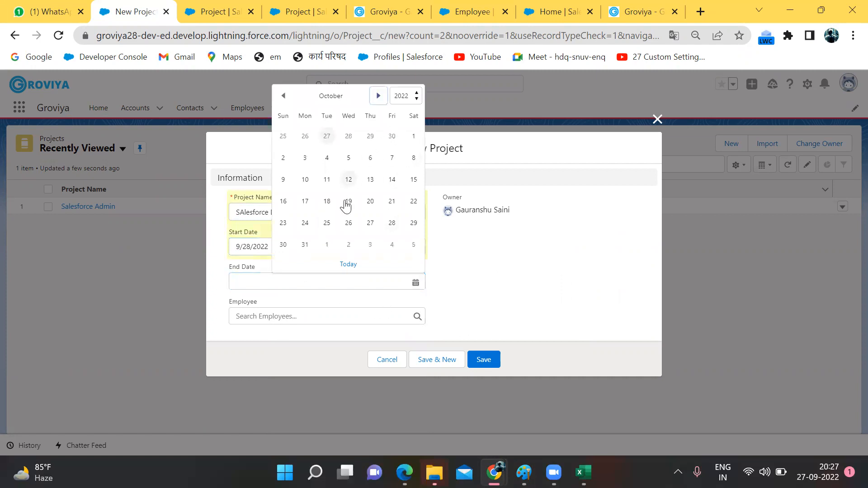
click(348, 202)
- Save the new project with employee Emp-0007 linked to it, and open the Employees list
click(299, 323)
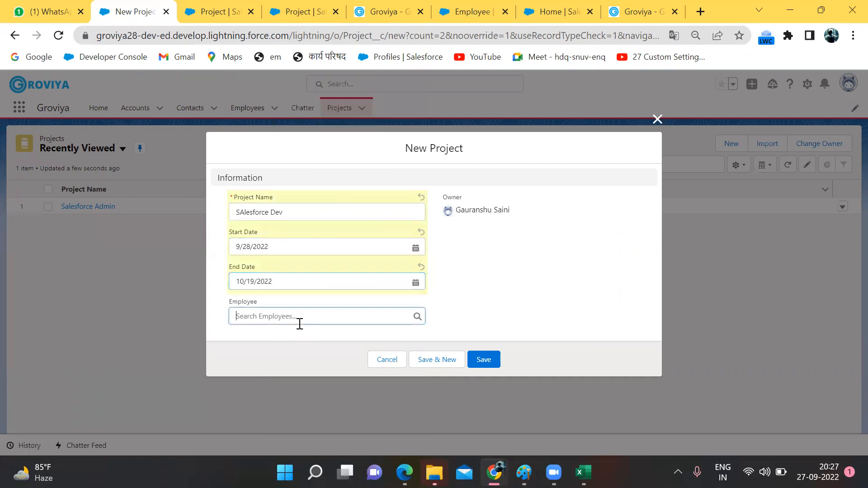
click(281, 370)
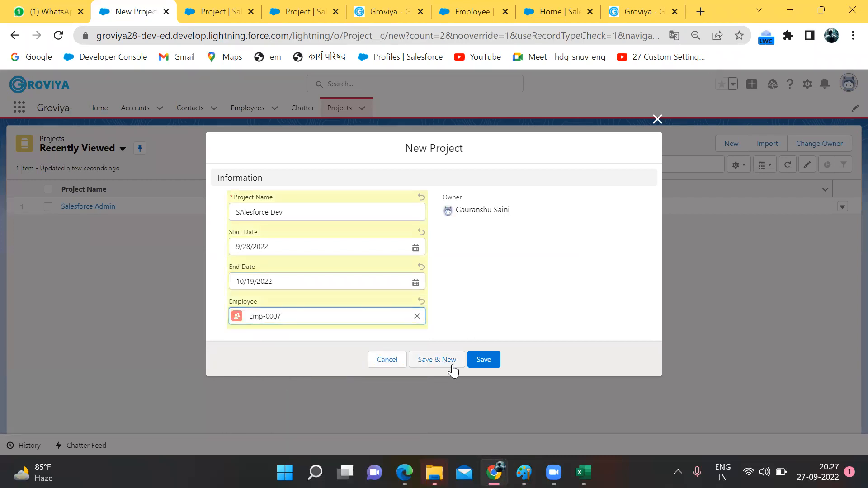
click(480, 360)
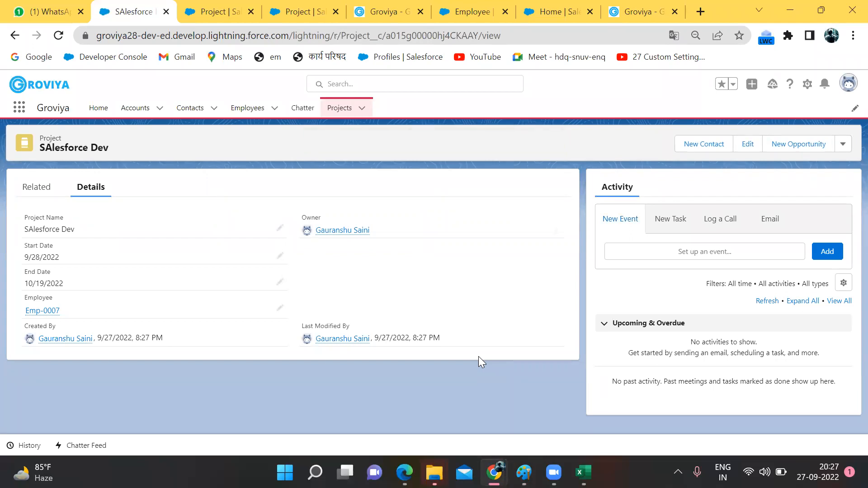
click(245, 110)
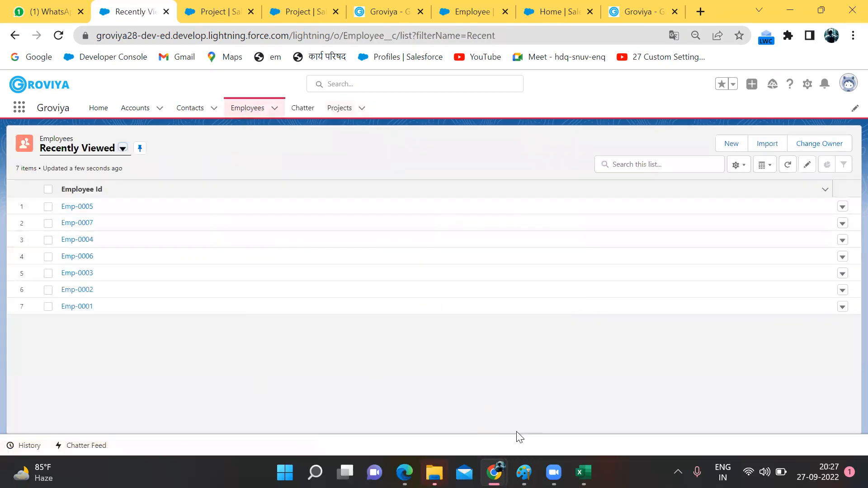
- Switch to Paint and add the heading "Assignment ::" in dark red below the steps note
key(alt+Tab)
scroll(442, 283, down, 6)
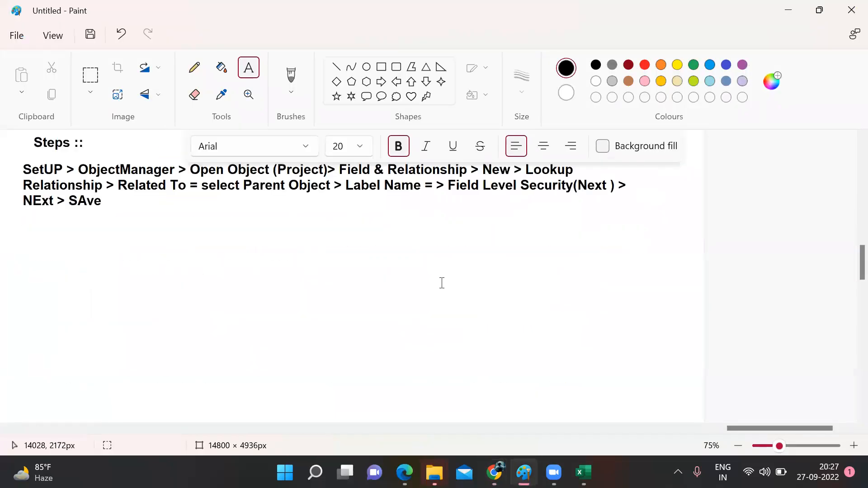
click(628, 65)
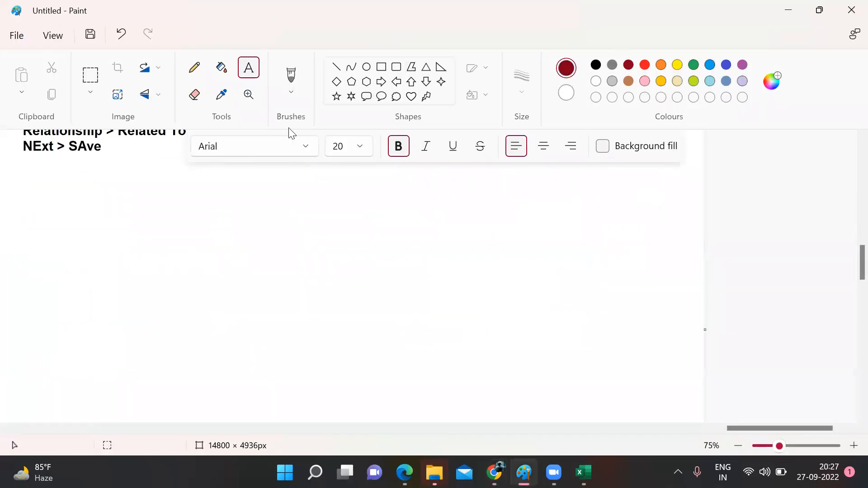
drag(16, 195, 33, 201)
drag(231, 285, 337, 325)
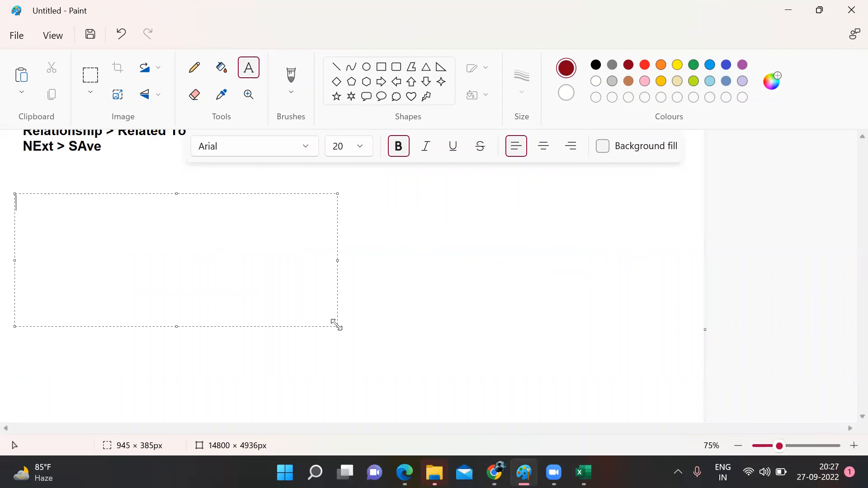
text(Assignment ::)
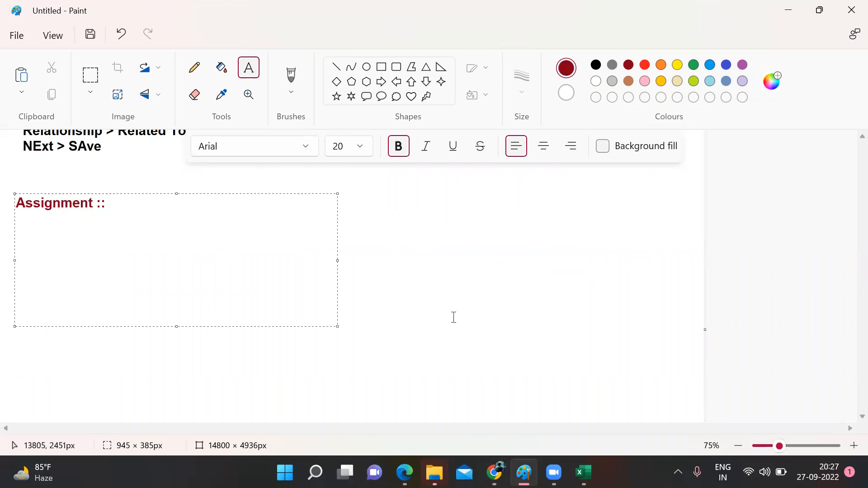
click(503, 318)
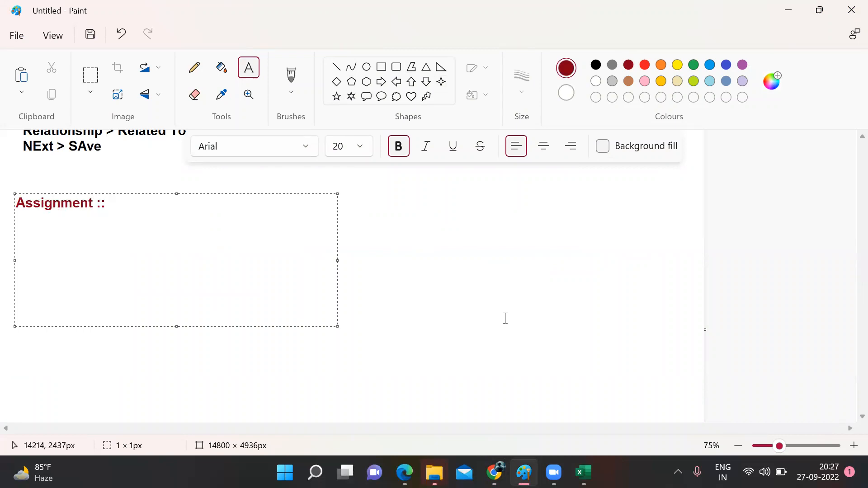
- Start a large text area beside the Assignment heading with the line "Picklist Field"
click(153, 201)
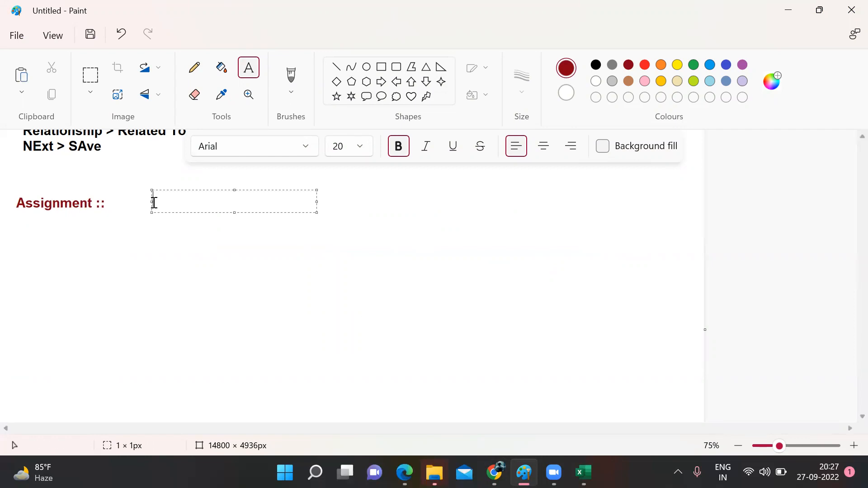
click(155, 270)
drag(126, 197, 637, 409)
text(Piv)
key(BackSpace)
text(cklist)
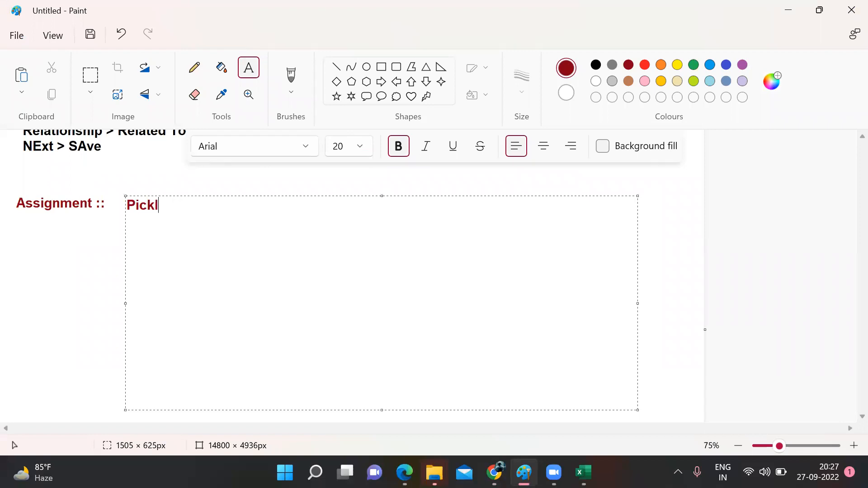
text(Fielf)
key(BackSpace)
text(d)
- Add a second line reading "Designation" with "values" spaced out beside it, and finish the text
key(Return)
text(Designat)
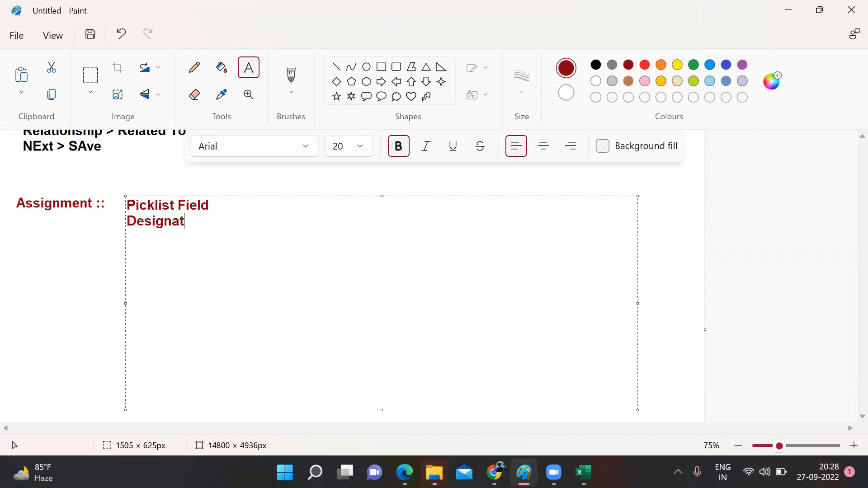
text(ion)
key(BackSpace)
key(BackSpace)
key(BackSpace)
key(BackSpace)
text(P)
key(BackSpace)
text(value s)
key(BackSpace)
text(s)
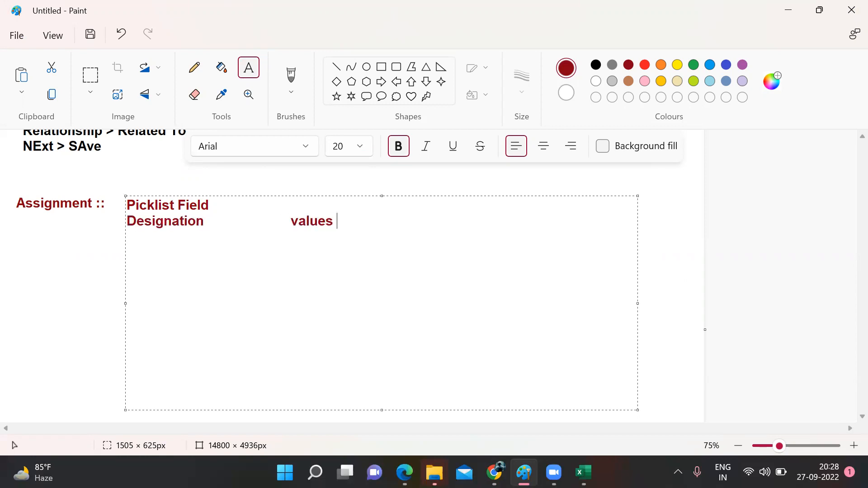
click(676, 308)
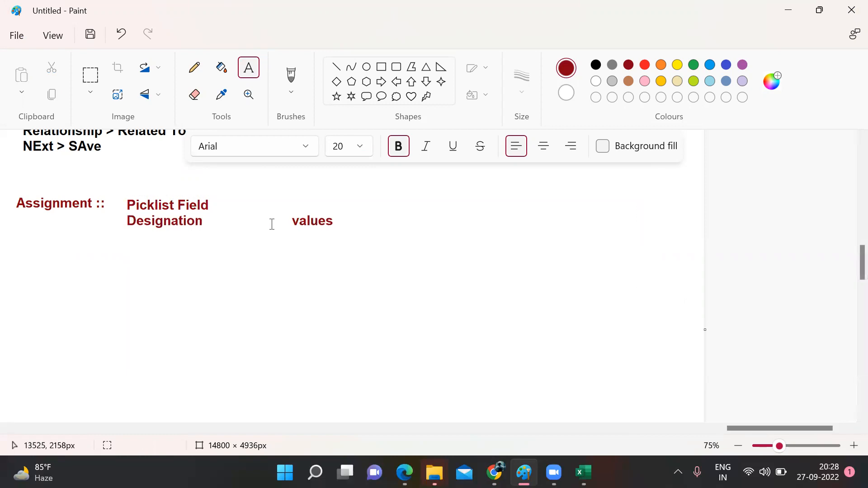
- Start a list under "values" with Developer, Senior Developer and Project Manager on separate lines
drag(278, 234, 547, 376)
text(Developer)
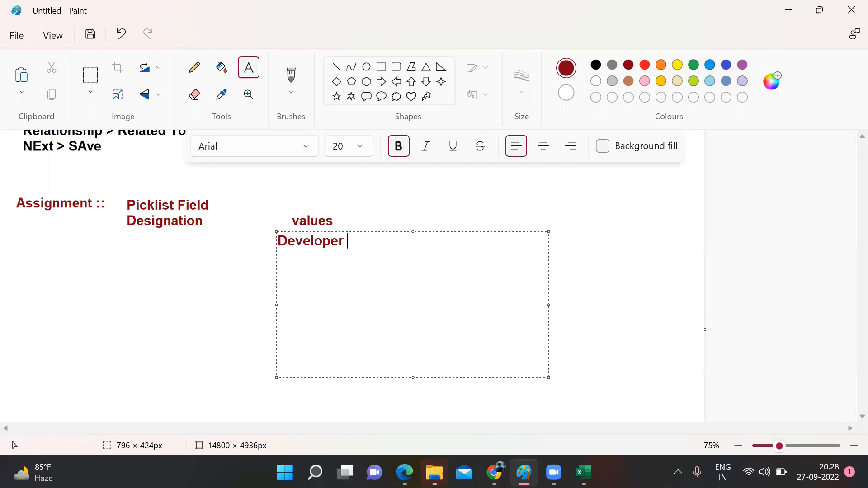
key(Return)
text(Senior Developer)
key(Return)
text(Proje)
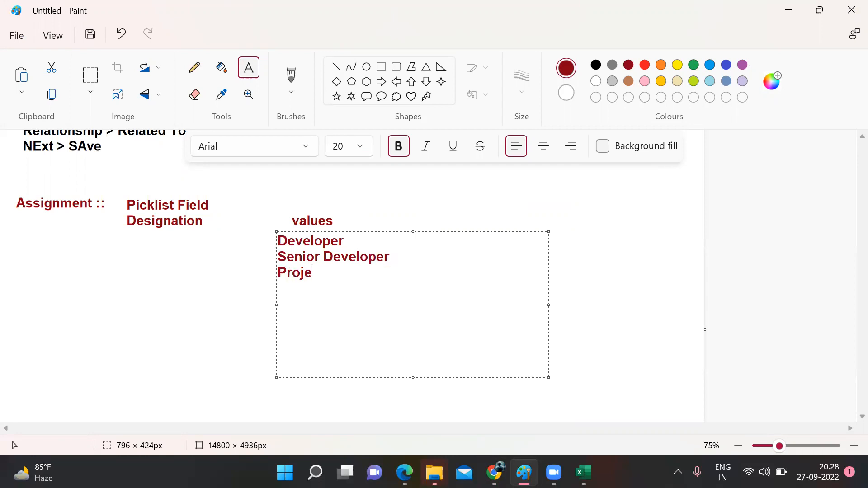
text(ct Manager)
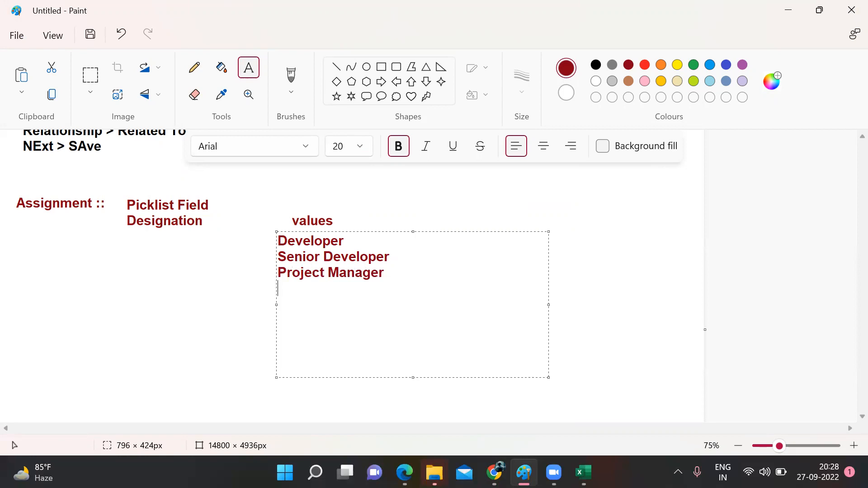
- Add "QA" and "Businnes Analyst" as the next lines of the values list
key(Return)
text(QA)
key(Return)
text(Busin)
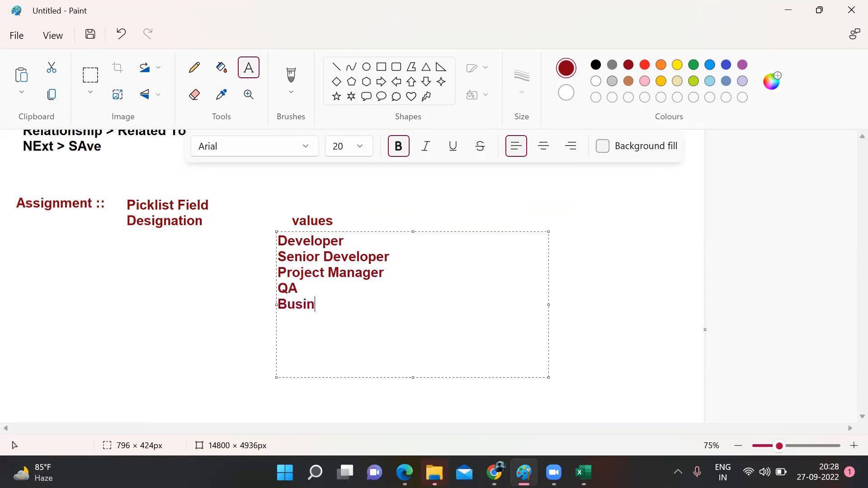
text(nes Analyst)
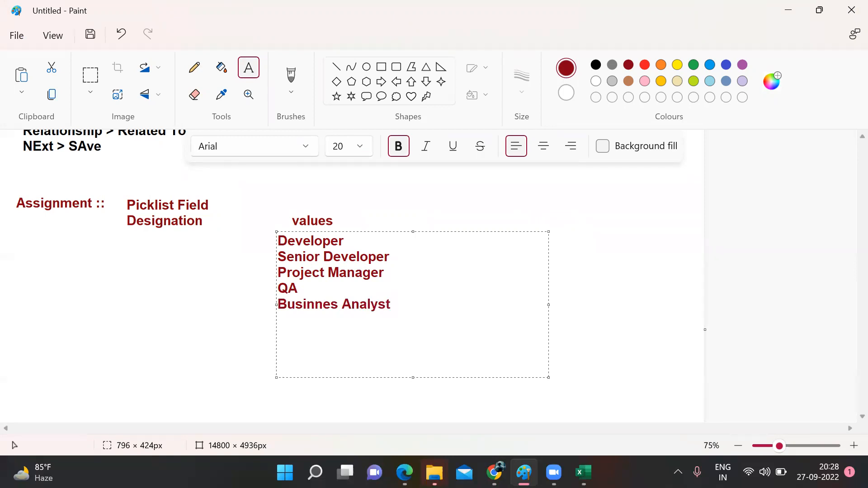
- Extend the values list with HR Manager, Team Lead and Director on separate lines
key(Return)
text(Hr)
key(BackSpace)
key(BackSpace)
text(R Manager)
key(Return)
text(Team Lea)
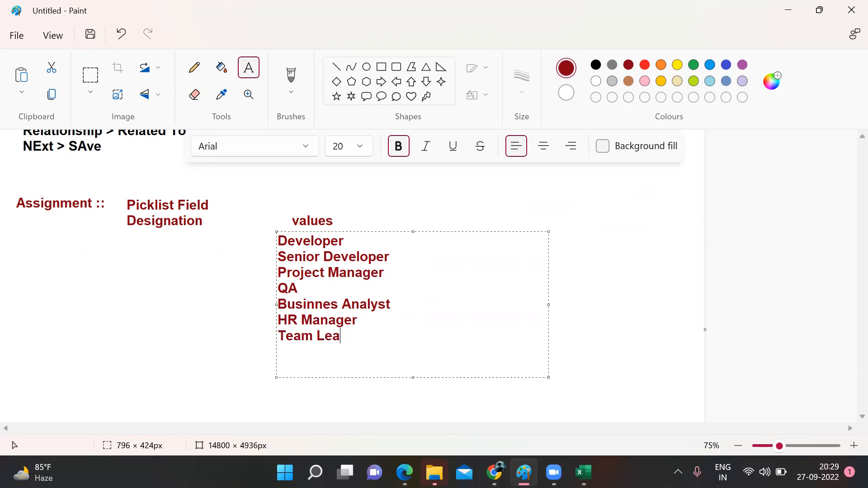
text(d Director)
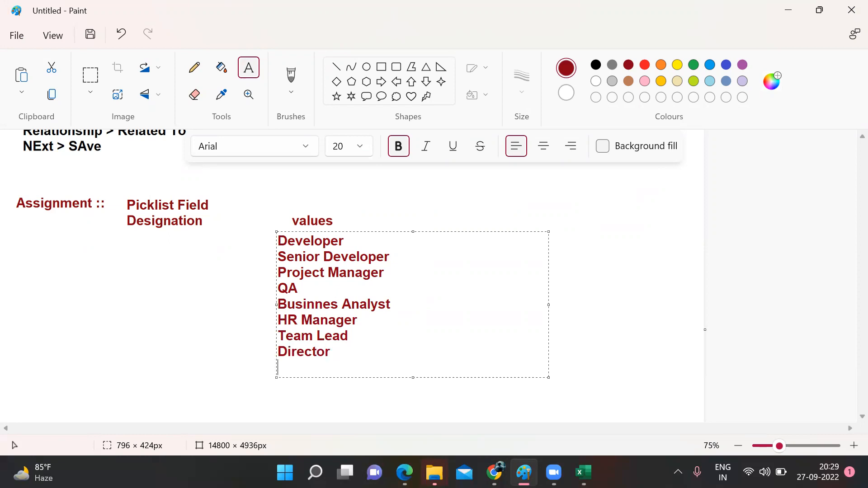
- Complete the values list with Delivery Manager and Sales Representative, and finish the text
text(Delivery Manager)
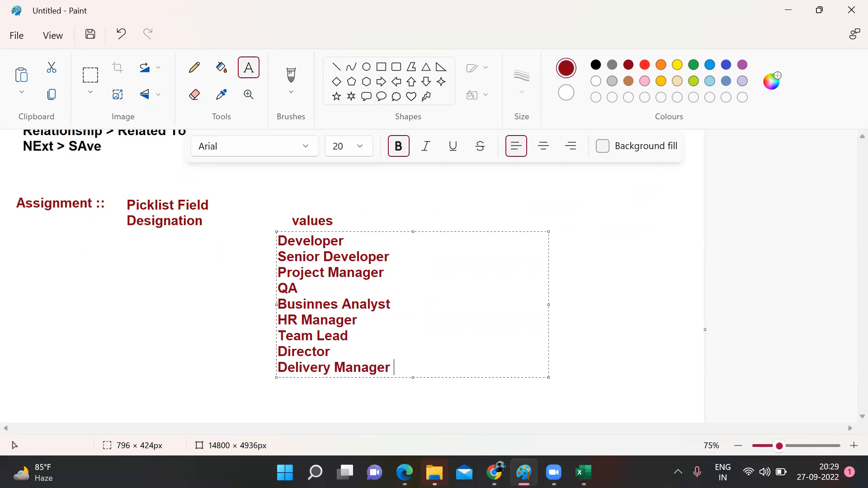
key(Return)
text(Sa)
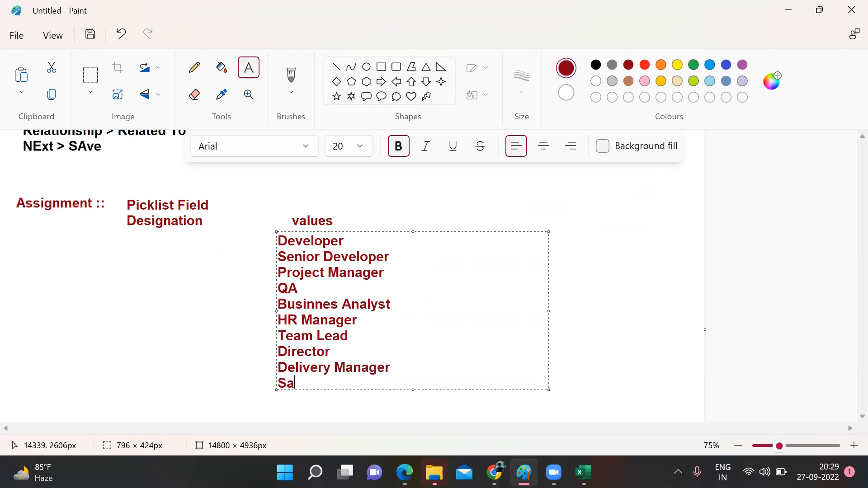
text(les Repres)
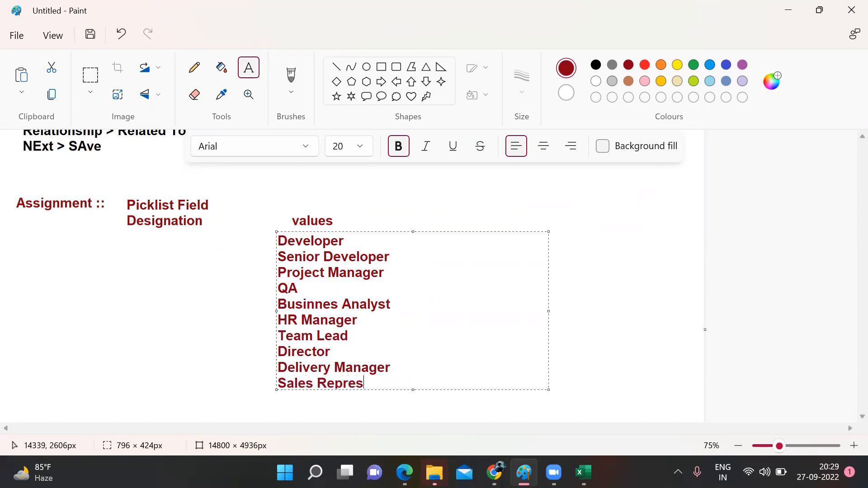
text(entative)
click(611, 324)
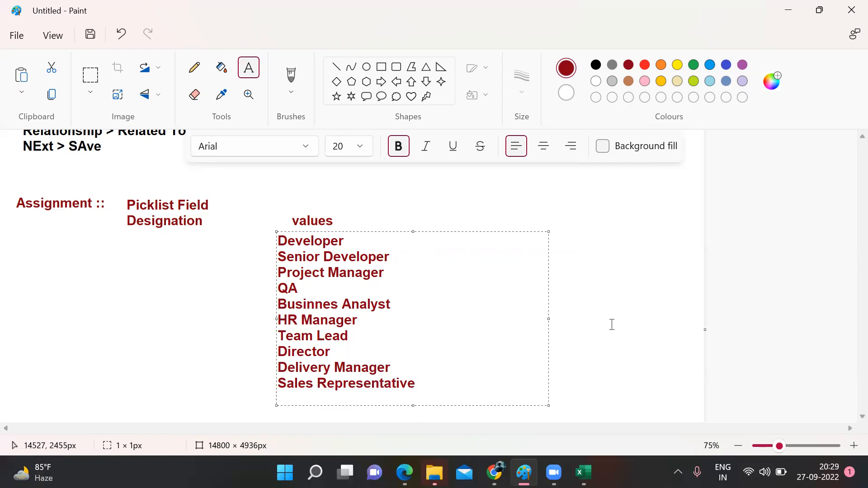
- Draw a blue rectangle of about 1763 × 707 px around the whole assignment note
click(381, 67)
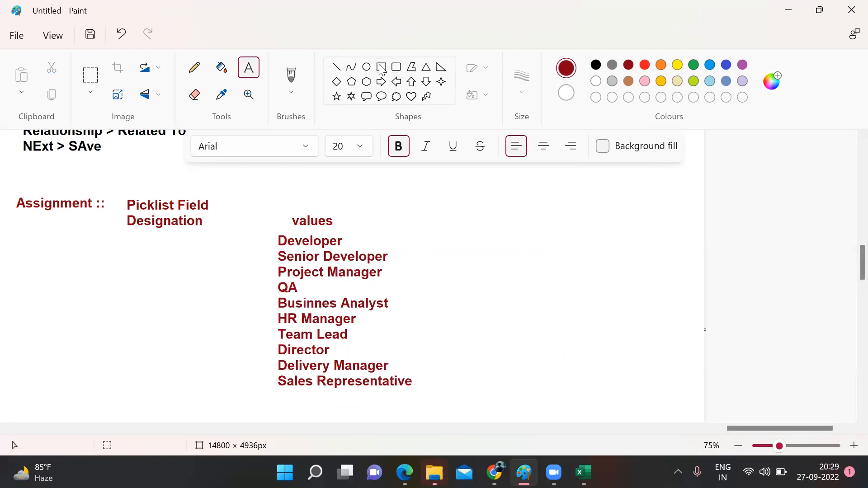
click(727, 65)
mouse_move(5, 179)
mouse_down()
mouse_move(549, 358)
mouse_move(604, 418)
mouse_up()
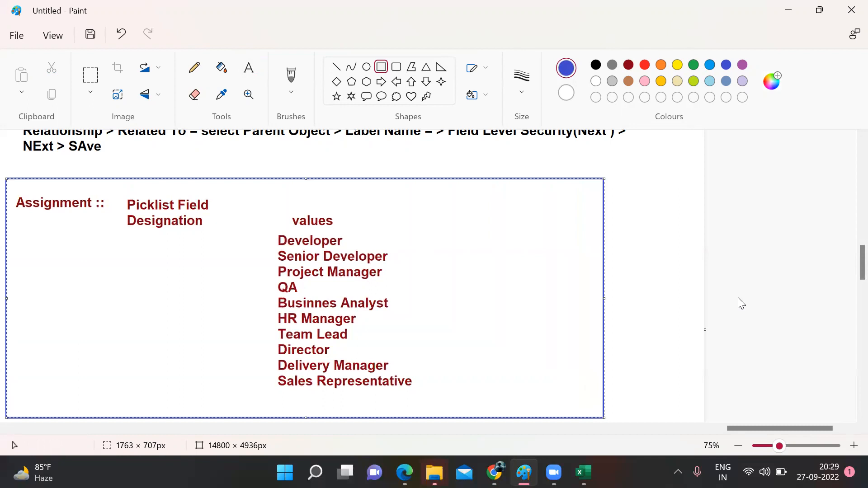
- Add the blue text "On EMployee Object" near the upper edge inside the assignment frame
click(248, 68)
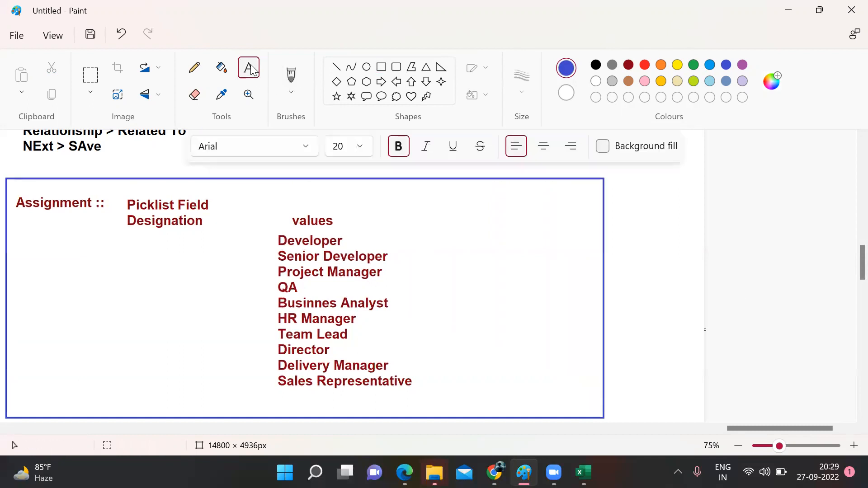
click(387, 192)
text(On )
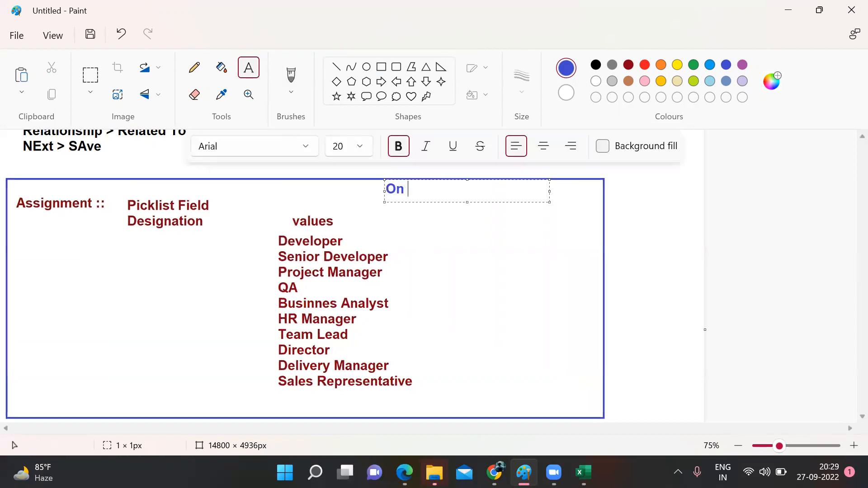
text(EMployee)
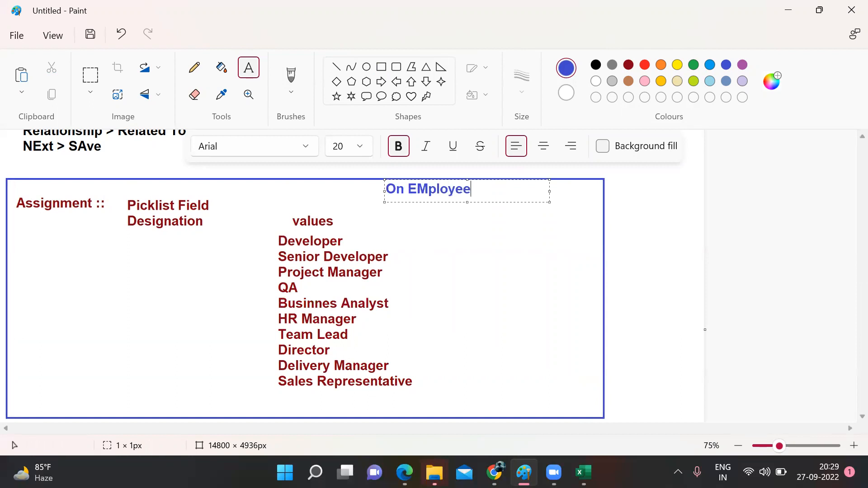
text( Object)
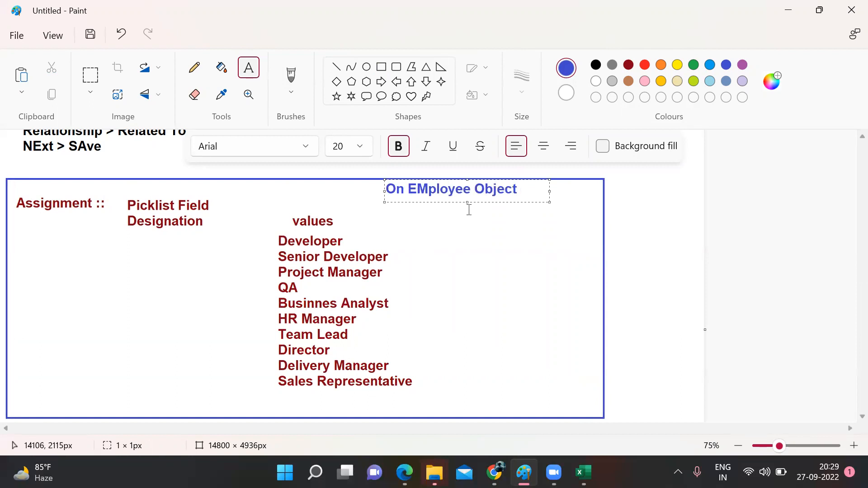
click(644, 277)
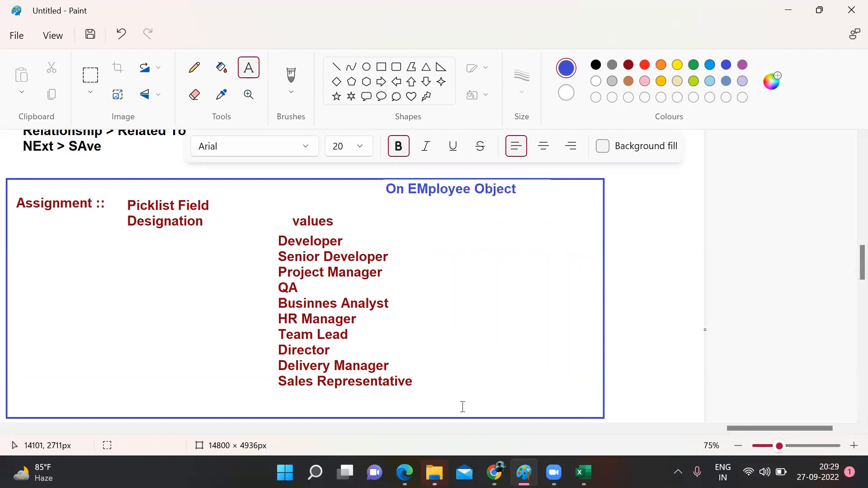
- Switch to Salesforce in Chrome, open the Employee object's Fields & Relationships in setup, and start a new custom field
click(494, 473)
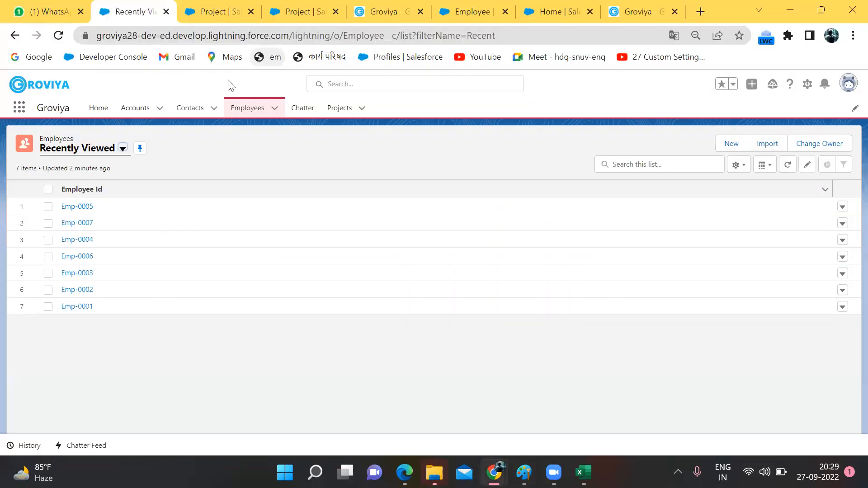
click(248, 109)
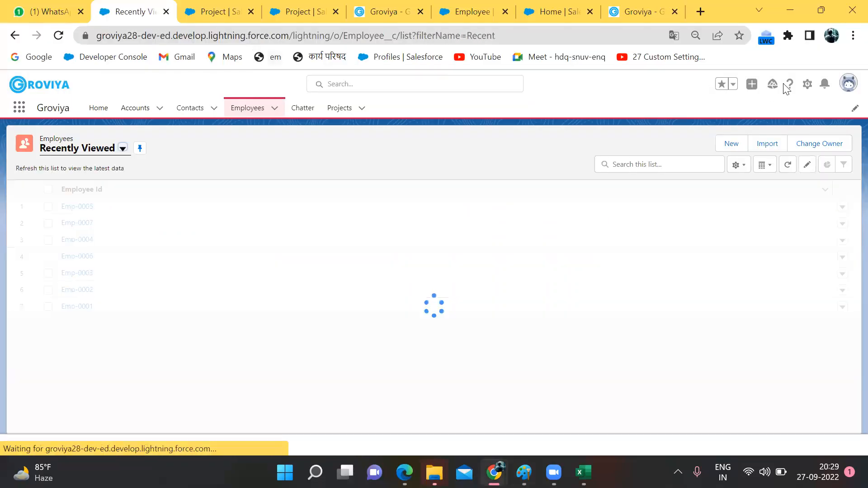
click(808, 87)
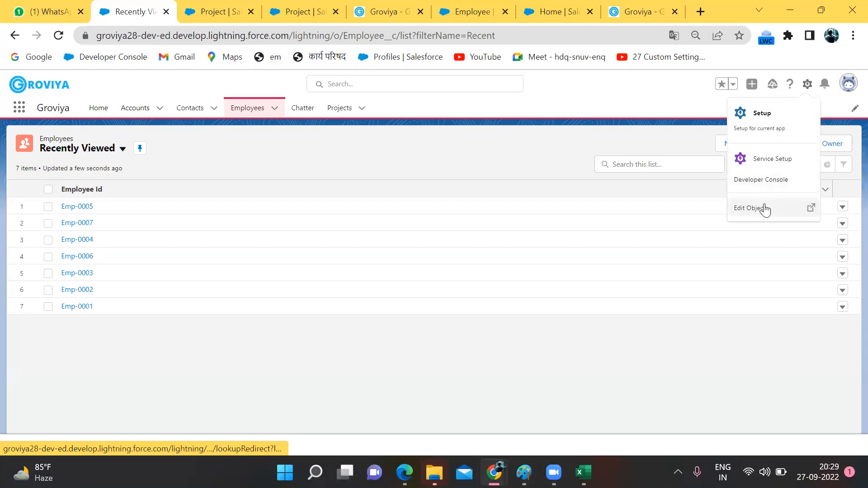
click(765, 206)
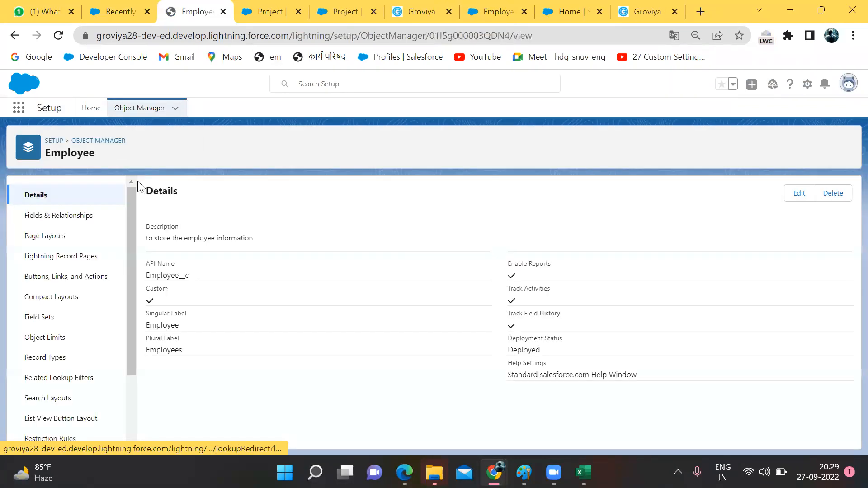
click(78, 217)
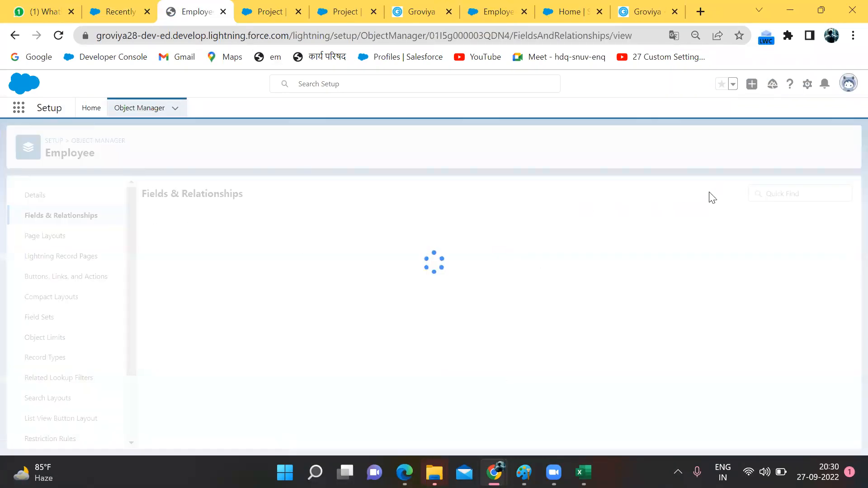
click(620, 193)
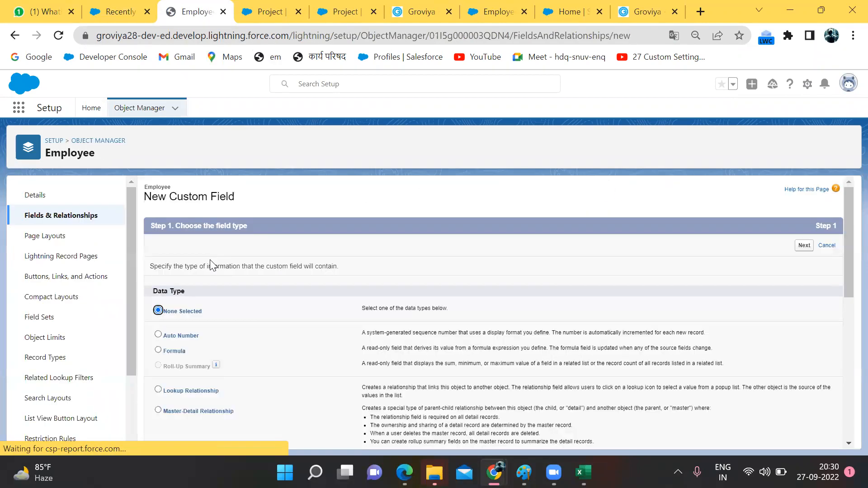
- Choose Picklist as the data type of the new custom field and continue to its details
scroll(211, 262, down, 6)
scroll(211, 267, down, 1)
click(159, 318)
scroll(378, 284, down, 1)
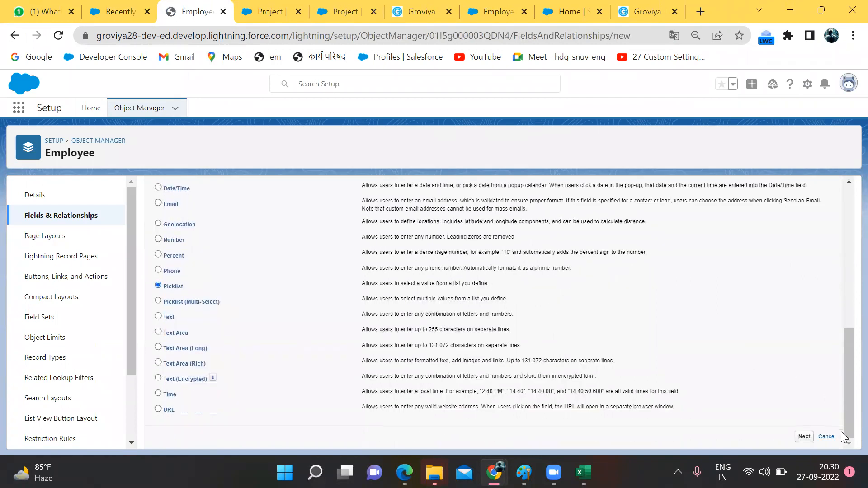
click(805, 437)
- Label the picklist field Designation and choose to enter its values individually, each on a new line
click(294, 271)
text(DEsigna)
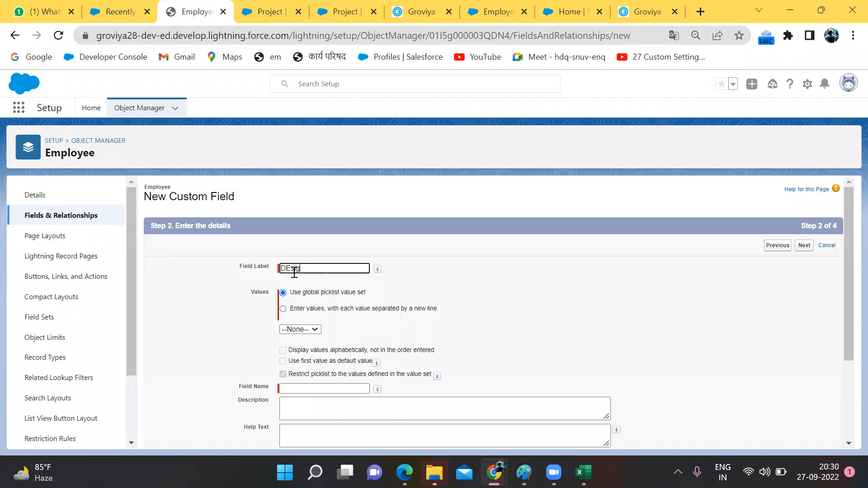
key(BackSpace)
key(BackSpace)
key(BackSpace)
key(BackSpace)
key(BackSpace)
key(BackSpace)
text(es)
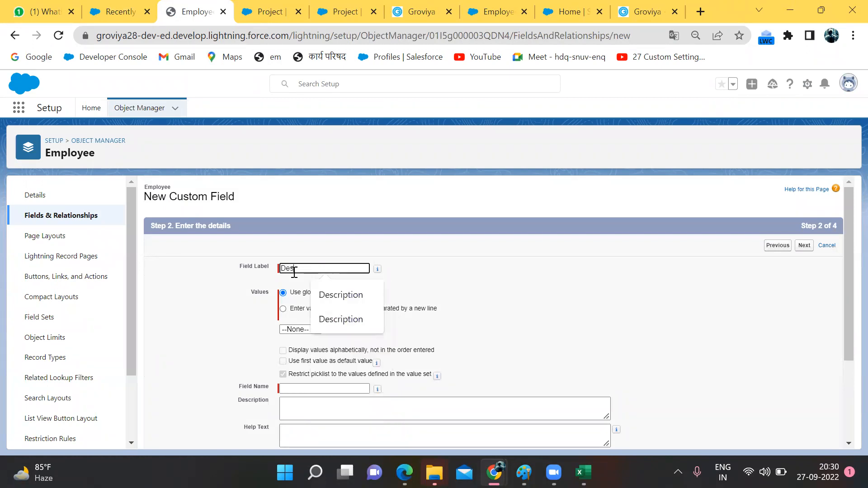
text(ignation)
click(283, 309)
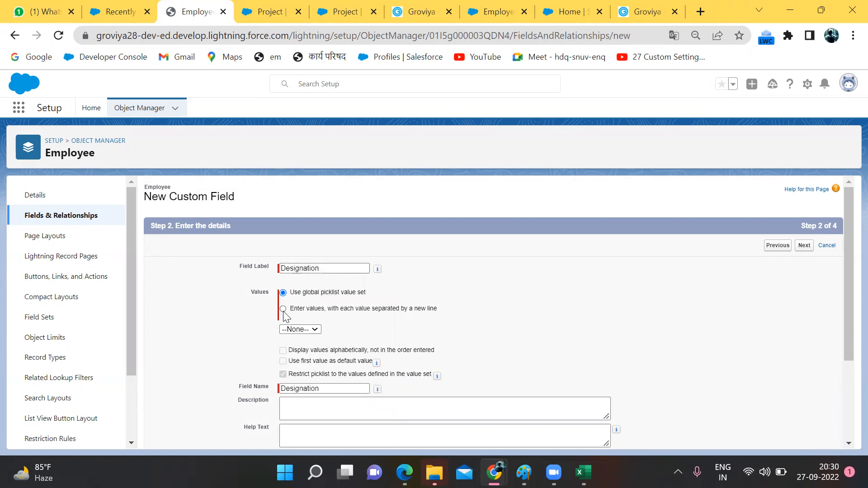
- Enter the picklist values Developer, Senior Developer, Director and Project Manager on separate lines
click(295, 343)
text(De)
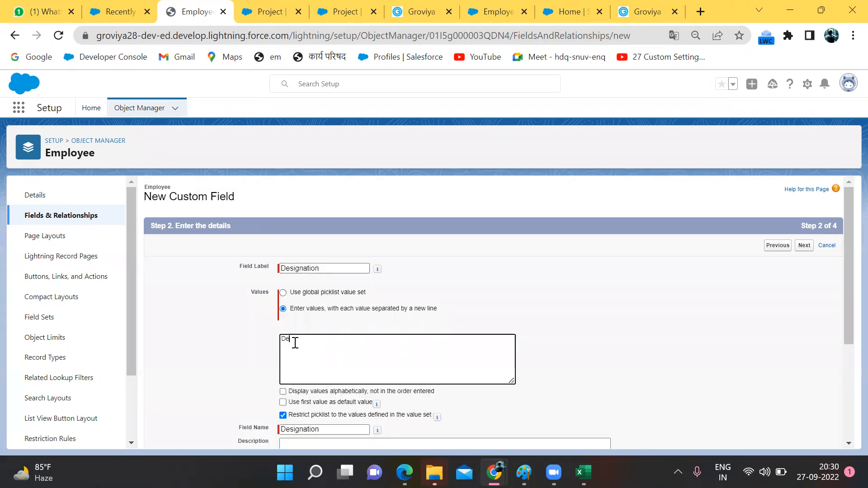
text(veloper )
text(Seni)
text(or Develope)
text(r)
key(Return)
text(Direc)
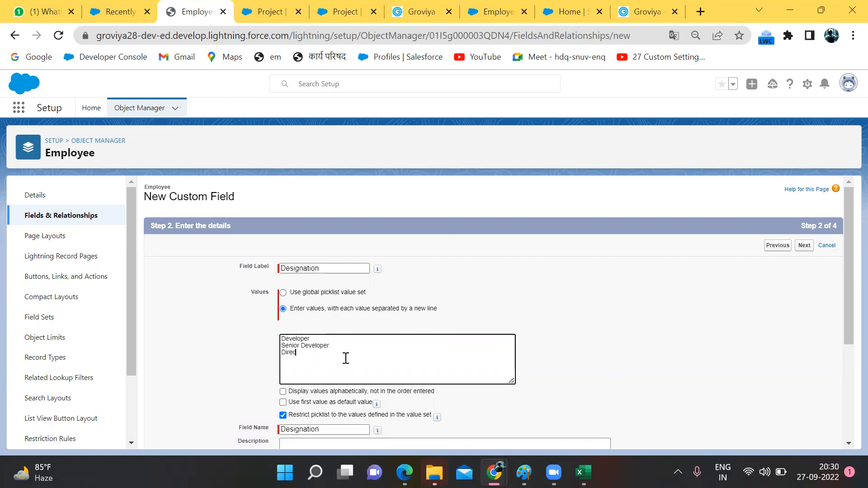
text(tor Project Manager)
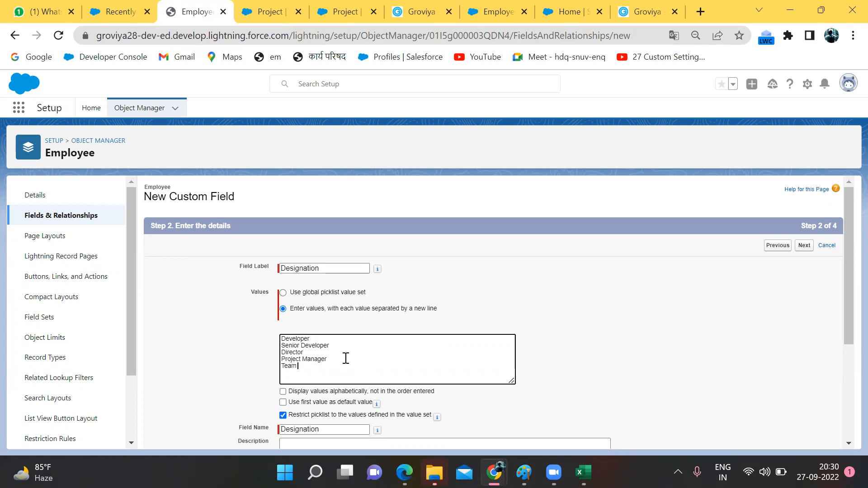
- Extend the picklist values with Team Lead, Administrator and HR Manager on separate lines
text(ad )
text(Adm)
text(ini)
text(strator H)
text(R Manager)
key(Return)
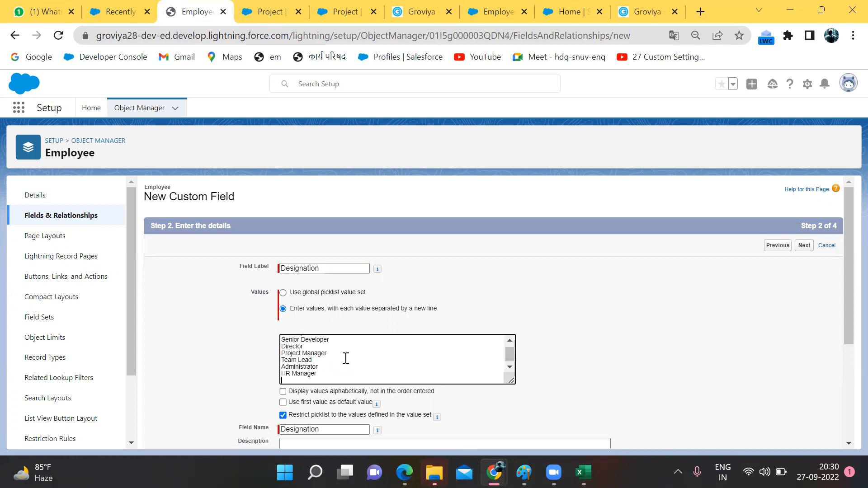
- Complete the picklist values with QA and BA, leaving no blank line at the end
text(QA)
key(Return)
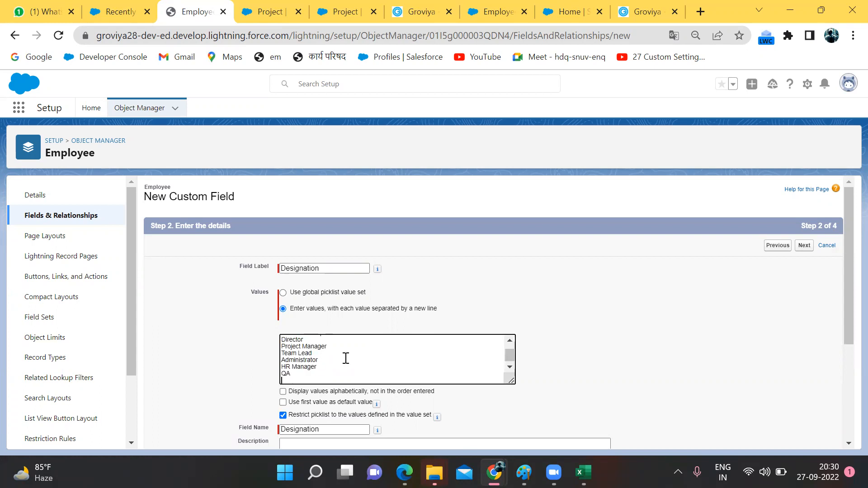
text(BA)
key(Return)
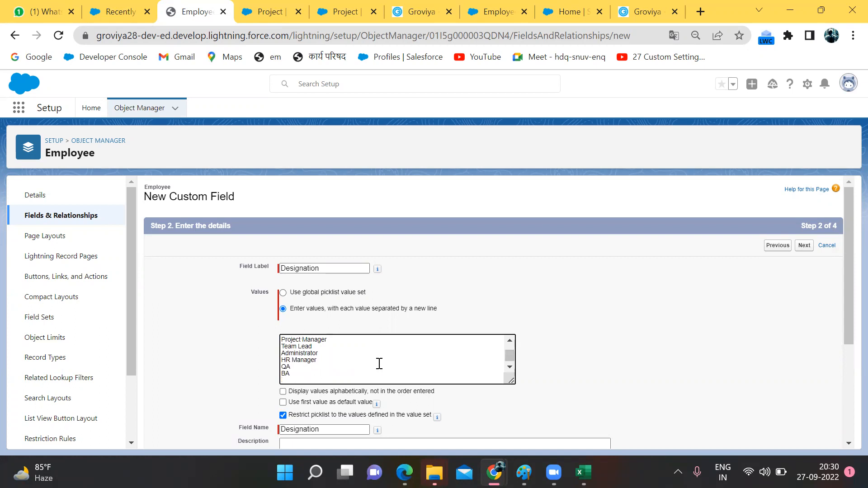
key(BackSpace)
scroll(587, 333, down, 1)
scroll(805, 183, up, 1)
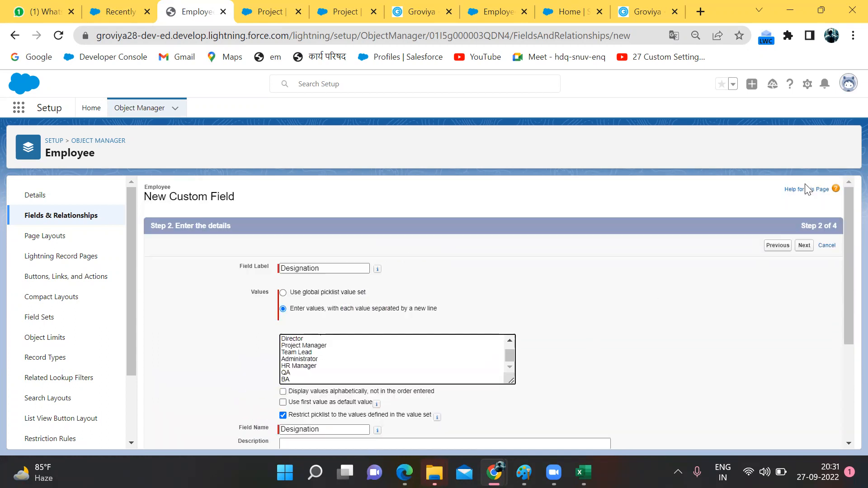
scroll(808, 195, down, 1)
- Accept the default field-level security and Employee Layout assignment, and save the Designation field
click(805, 242)
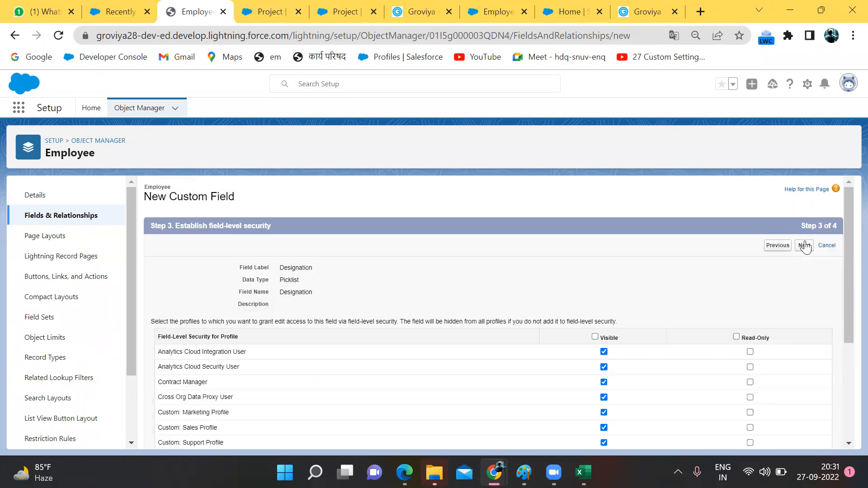
click(804, 245)
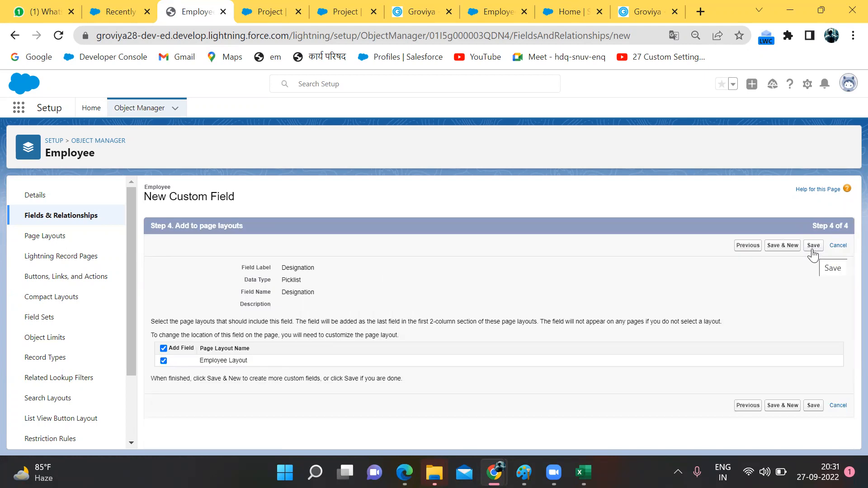
click(813, 251)
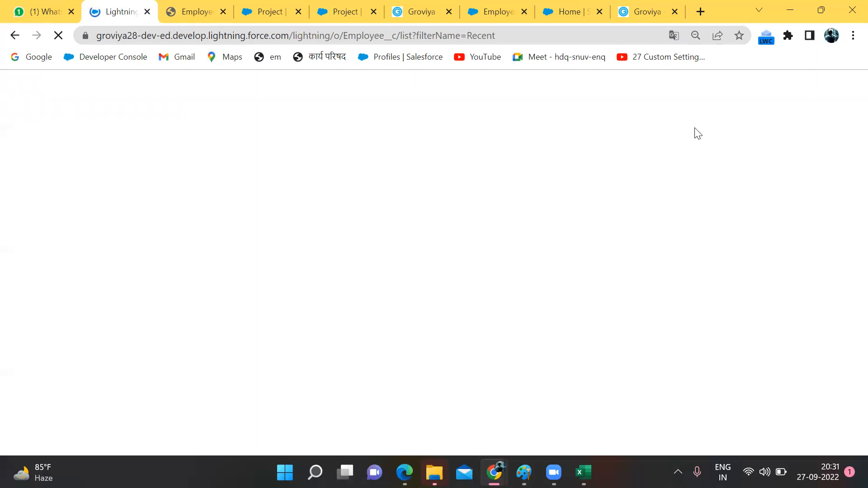
- Open Setup home from the Project object's setup page and switch it to Salesforce Classic
click(267, 12)
click(808, 85)
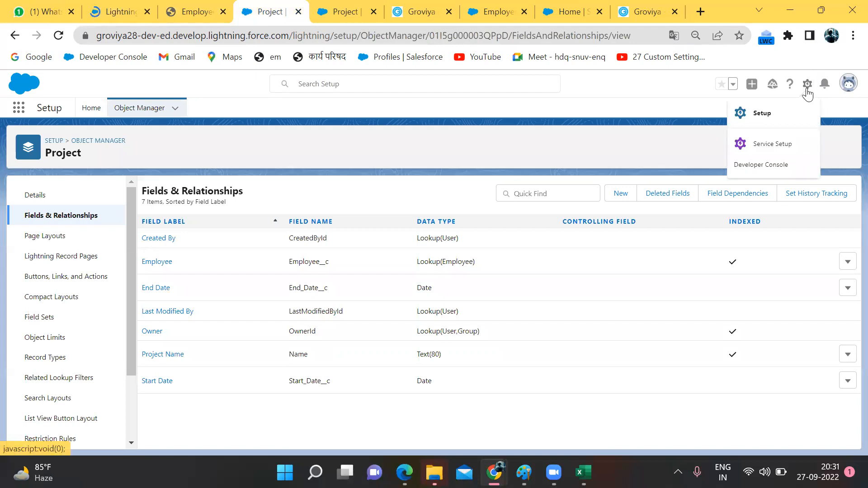
click(781, 115)
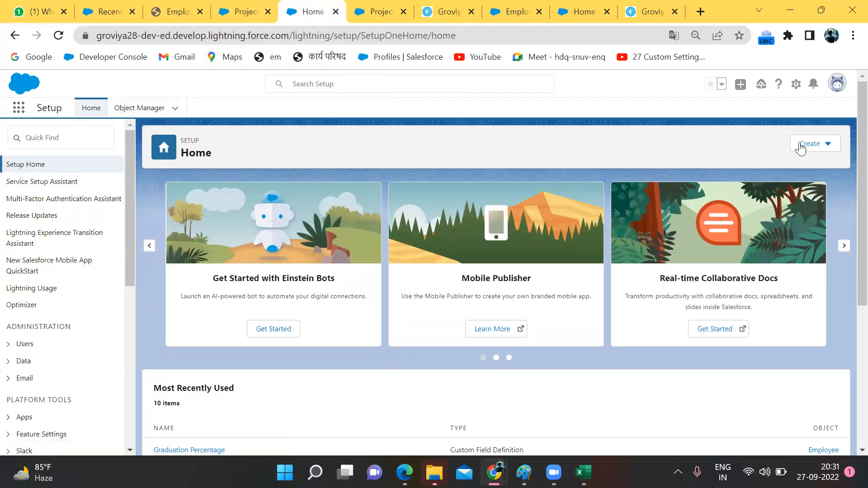
click(837, 87)
click(838, 90)
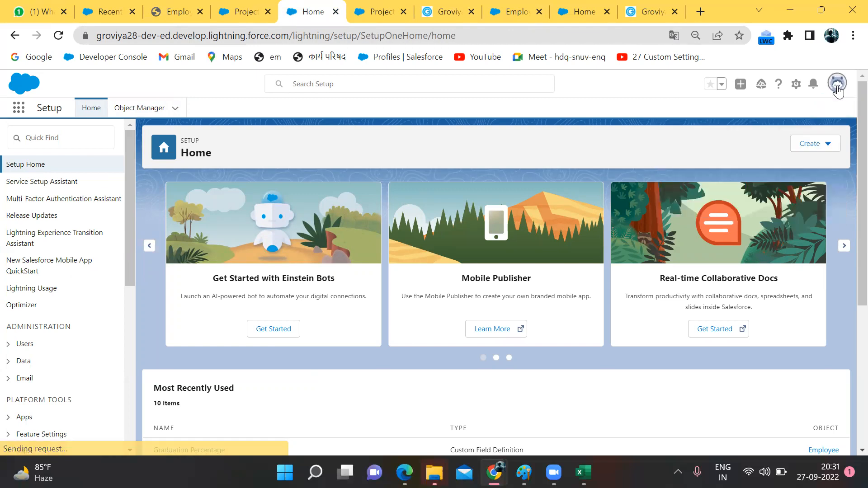
click(839, 90)
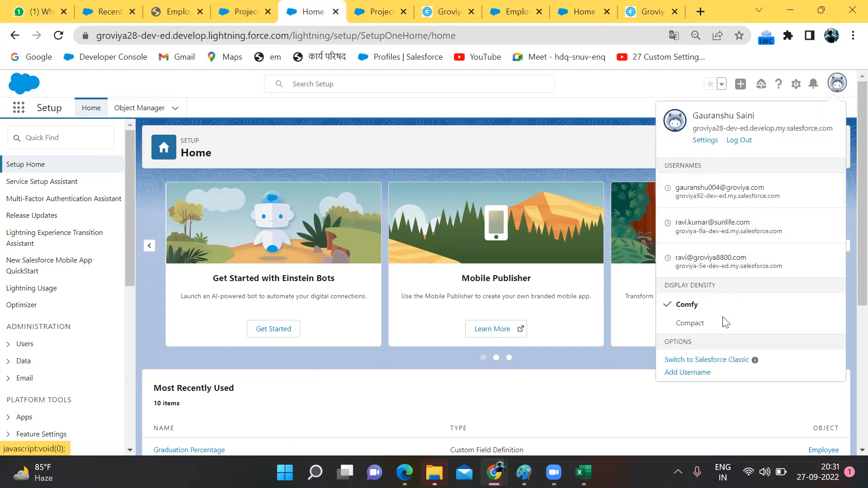
click(710, 361)
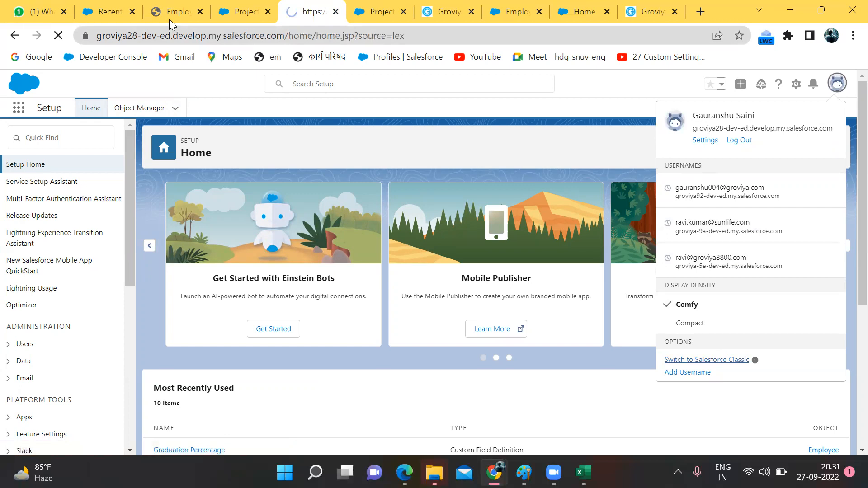
- From the Employees list, create and save an employee record with the employee's name and the Designation Project Manager
click(172, 12)
click(111, 12)
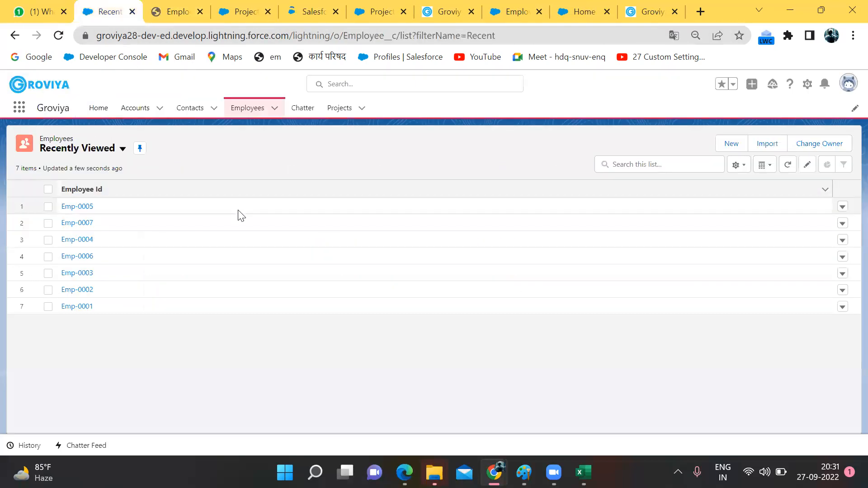
click(730, 141)
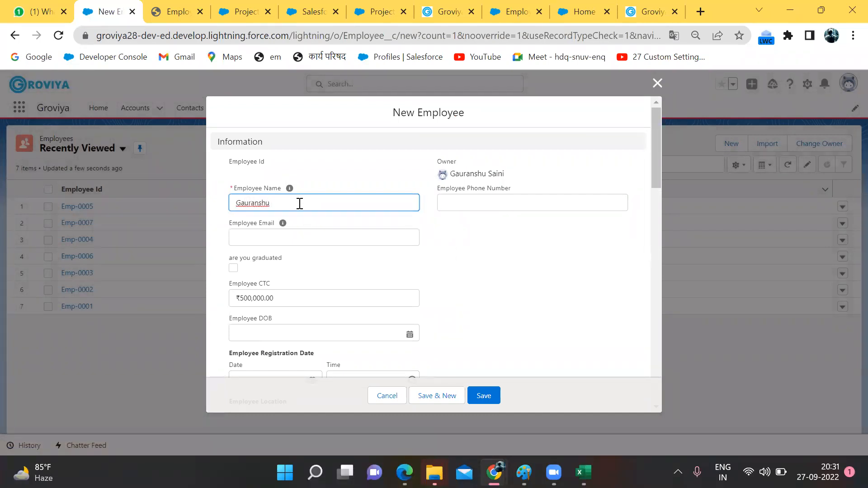
scroll(300, 204, down, 15)
click(284, 353)
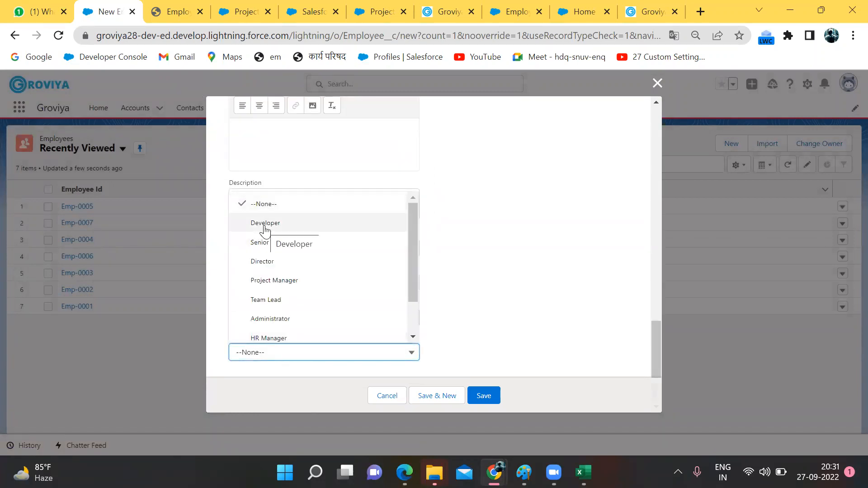
scroll(280, 284, down, 1)
click(279, 266)
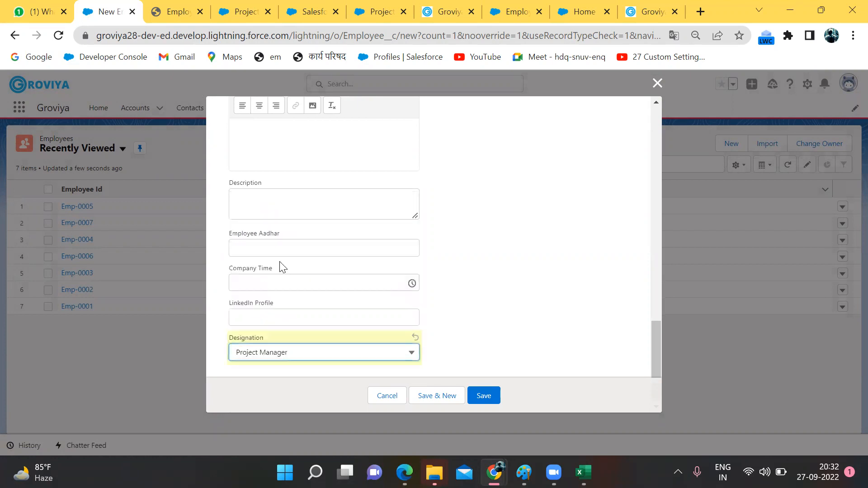
click(485, 402)
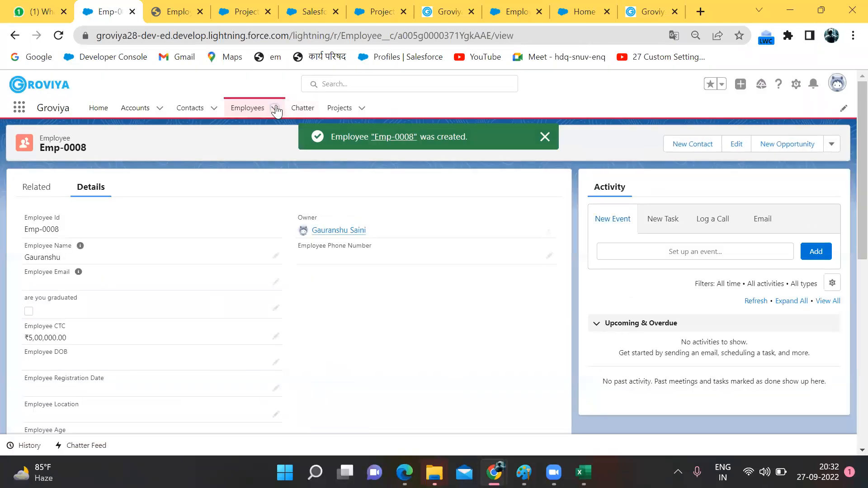
- Start another new Employee record and fill in the employee's name
click(275, 108)
click(266, 130)
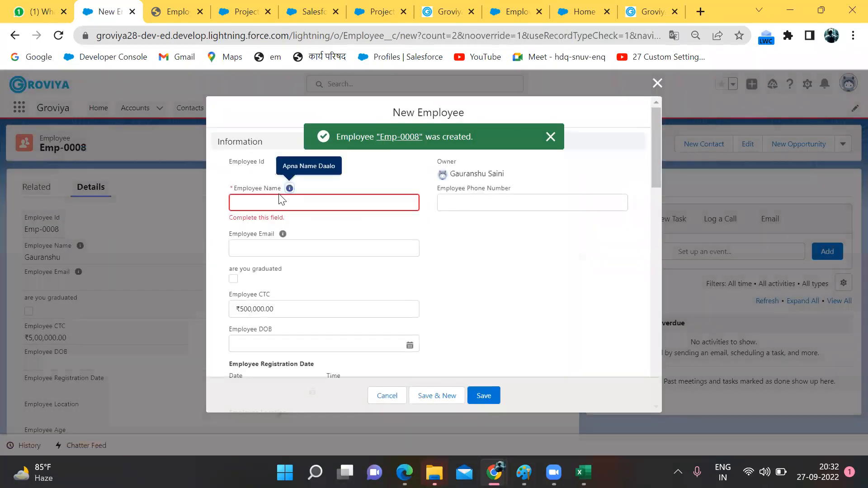
click(281, 203)
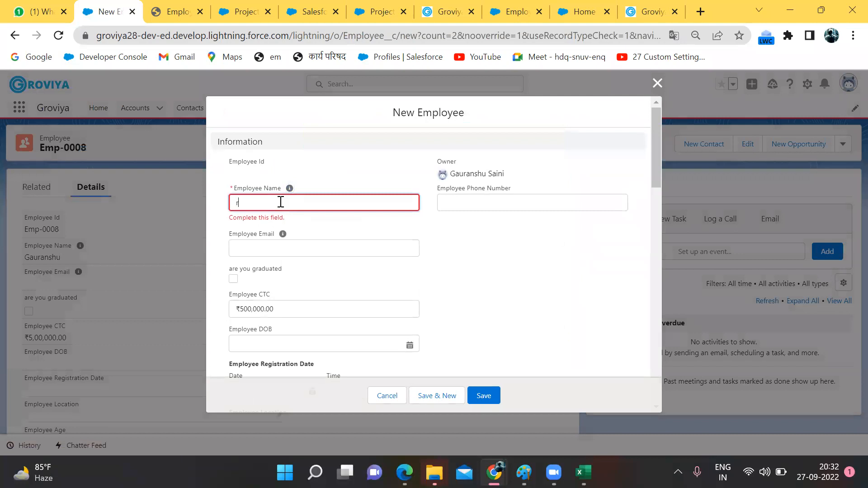
key(BackSpace)
key(BackSpace)
key(BackSpace)
key(BackSpace)
- Set the new employee's Designation to Director and save the record
scroll(281, 203, down, 10)
click(273, 352)
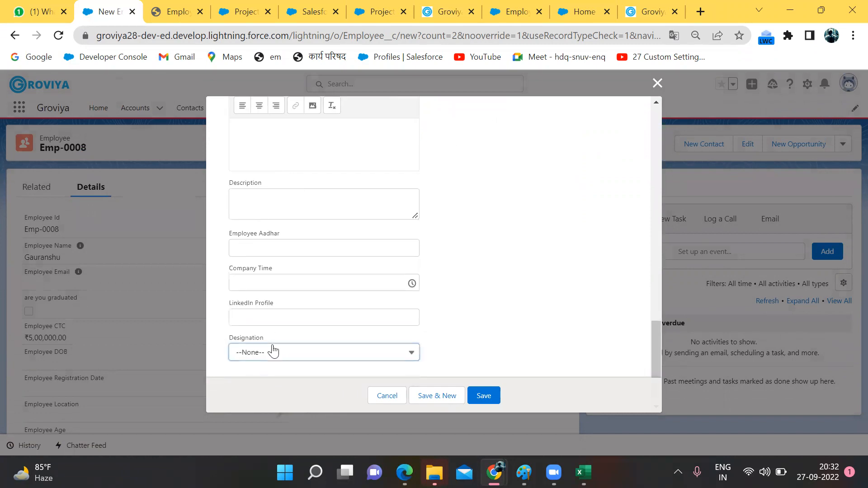
scroll(264, 284, down, 1)
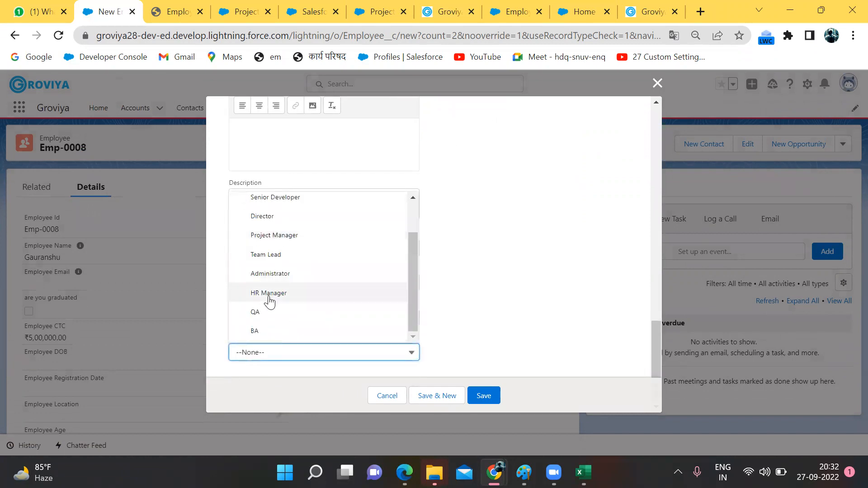
scroll(268, 298, up, 1)
scroll(271, 301, down, 1)
scroll(266, 289, up, 1)
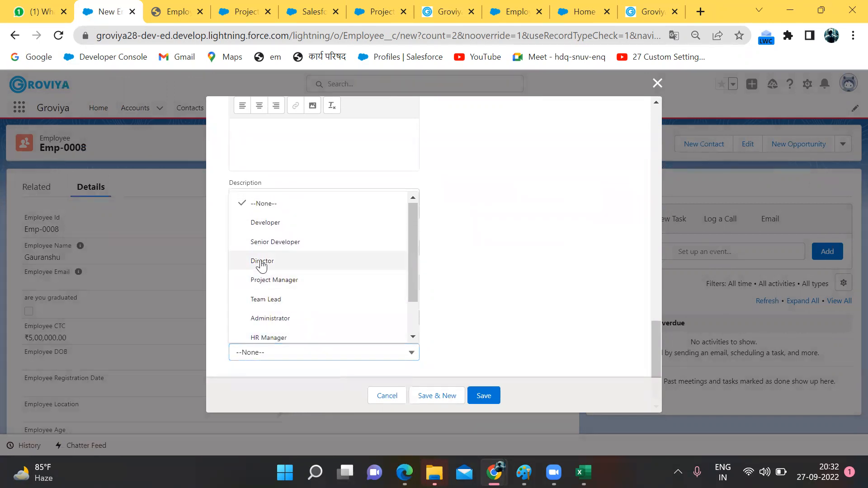
click(262, 263)
click(483, 390)
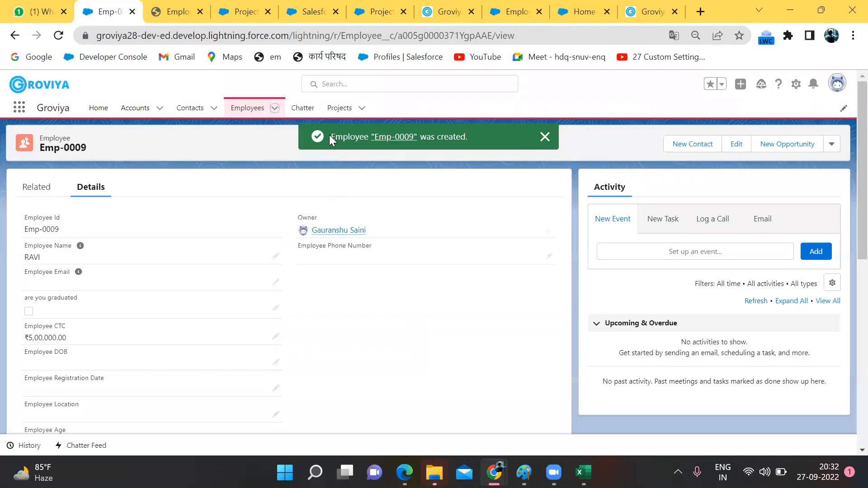
- Create another Employee record with the employee's name, choose a Designation for it, and save it
click(275, 109)
click(273, 136)
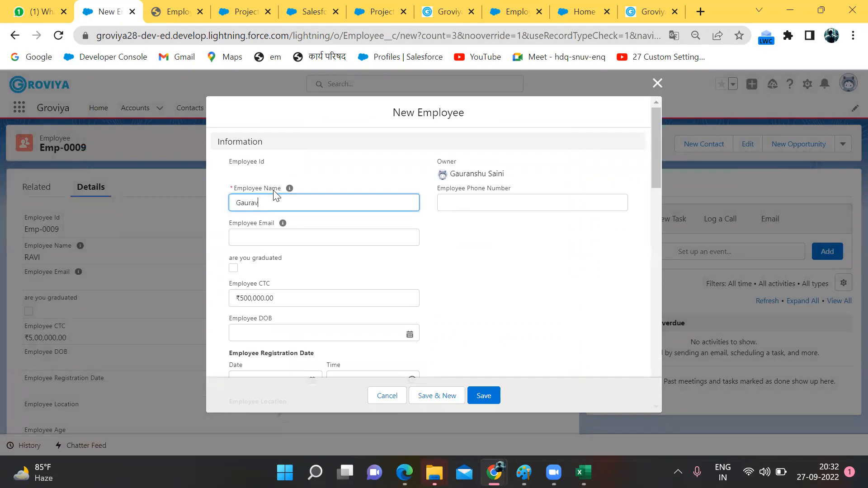
scroll(274, 192, down, 10)
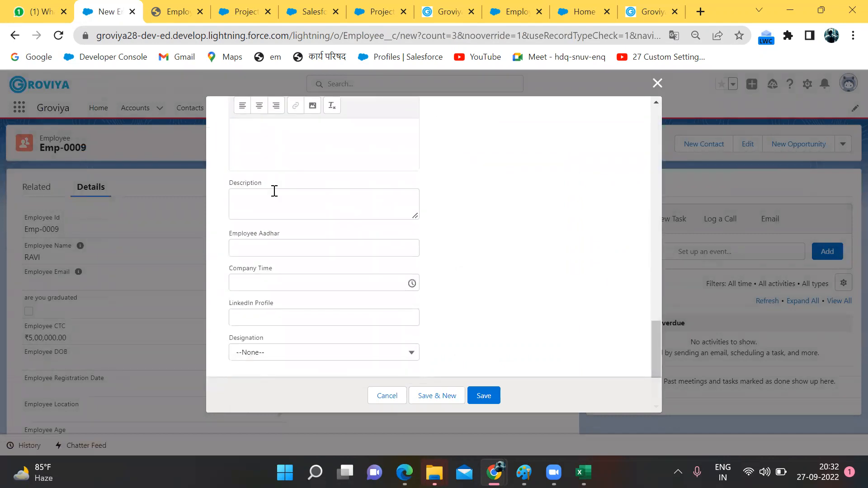
click(322, 357)
scroll(290, 249, down, 2)
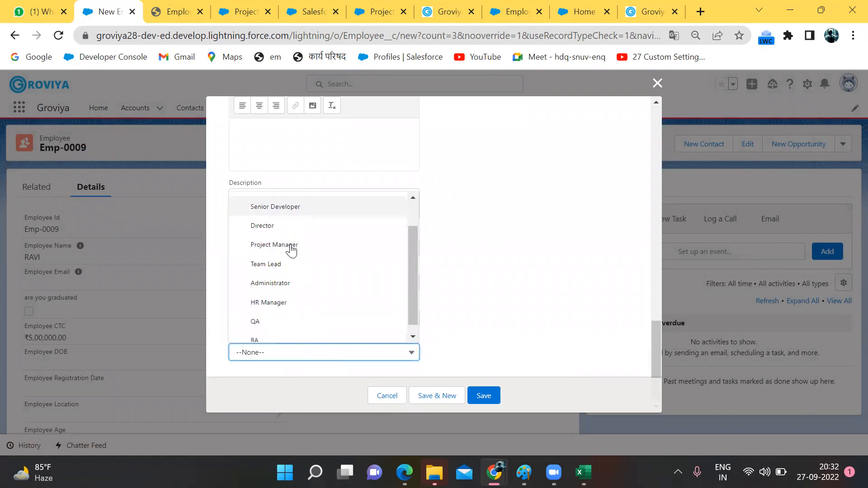
click(282, 261)
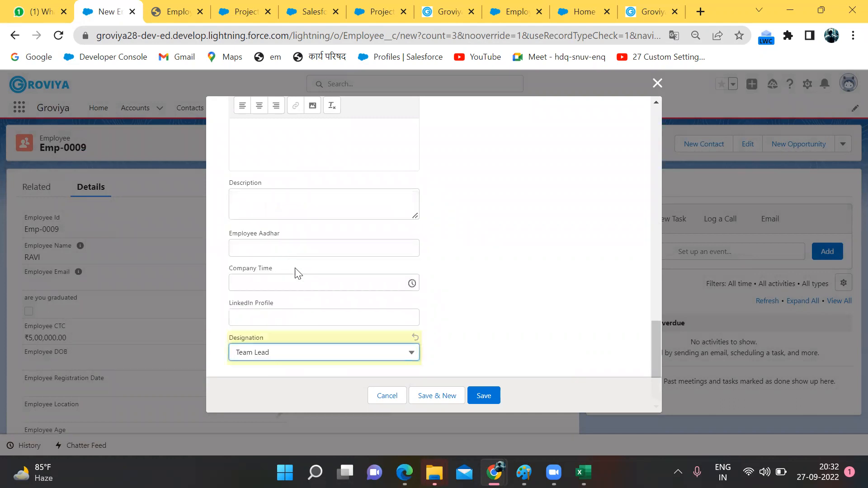
click(298, 361)
click(262, 218)
click(482, 396)
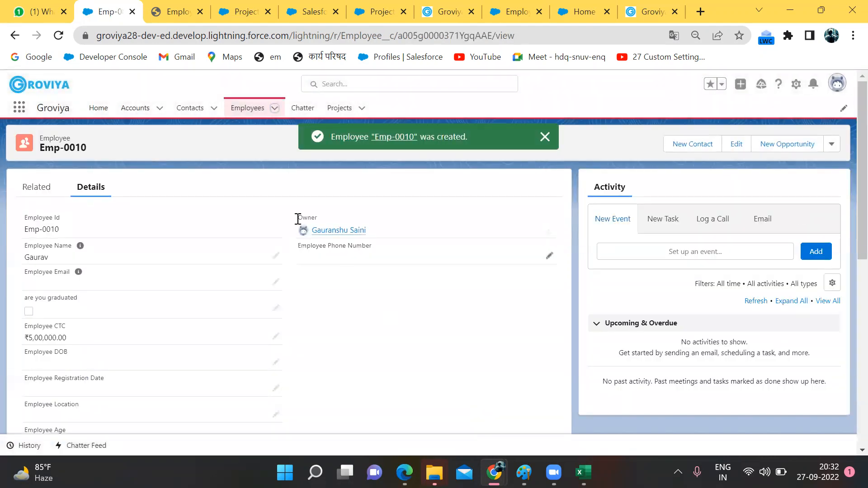
- Open a new Project form, examine which records its Employee lookup offers, and close the form without saving
click(339, 108)
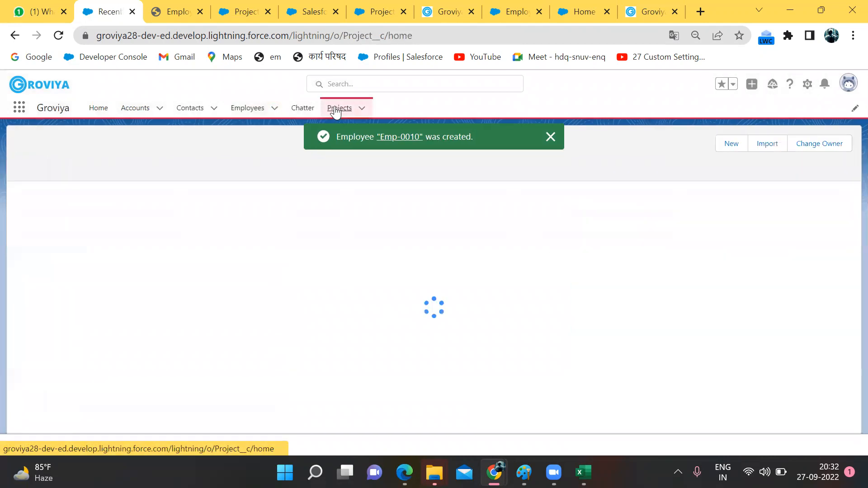
click(737, 140)
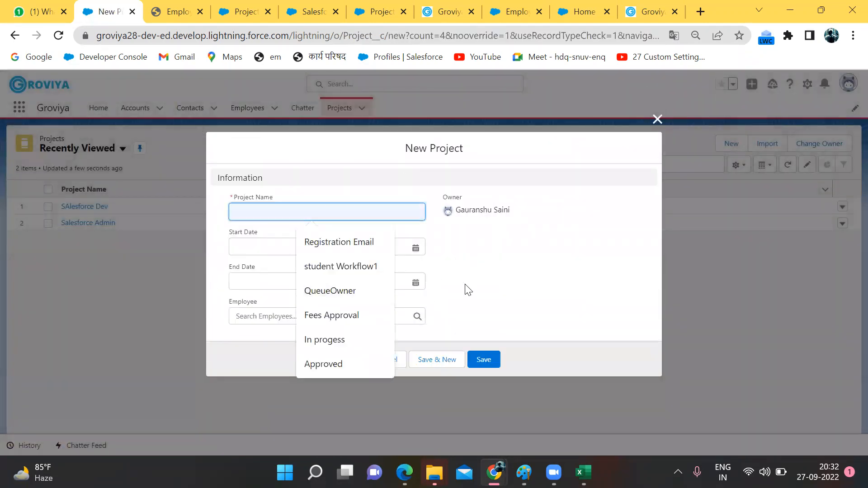
click(514, 288)
click(310, 320)
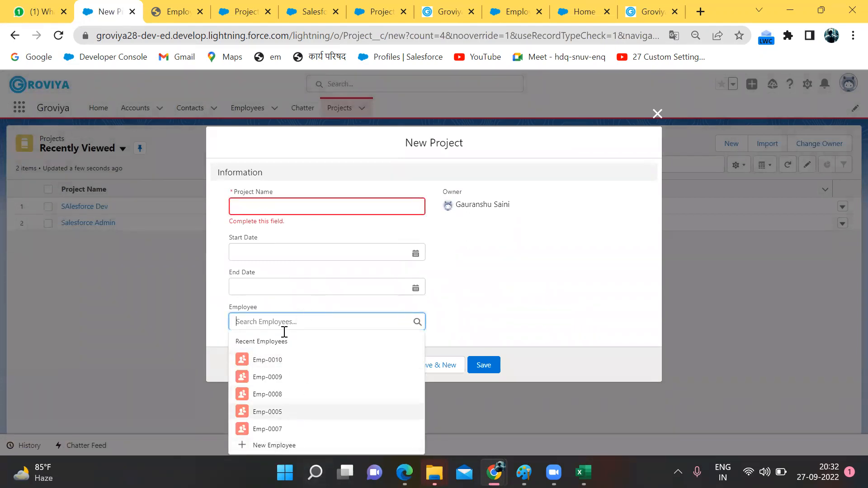
click(487, 397)
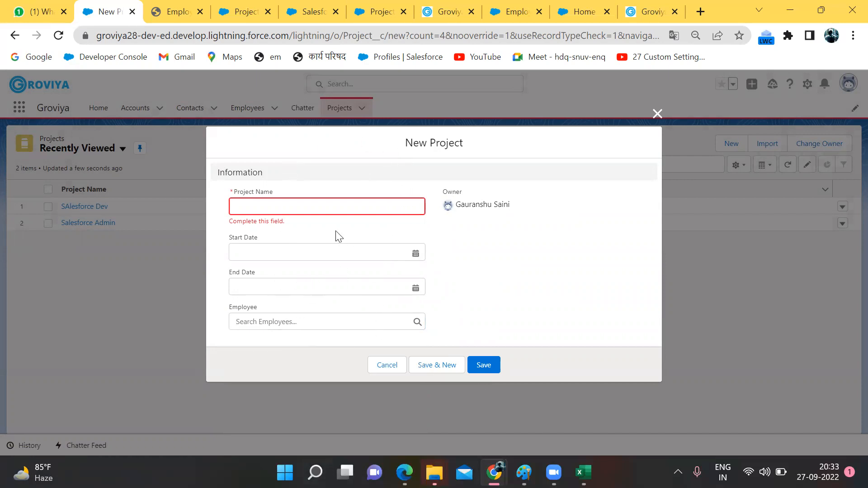
click(297, 204)
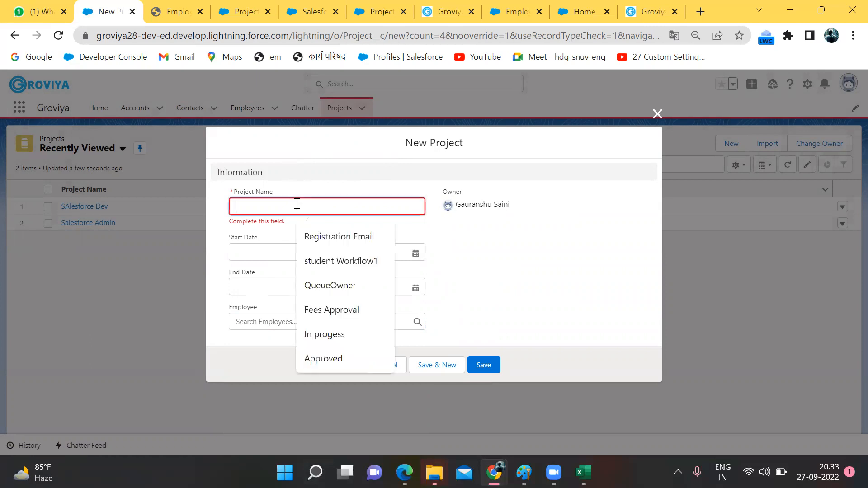
click(534, 256)
click(658, 114)
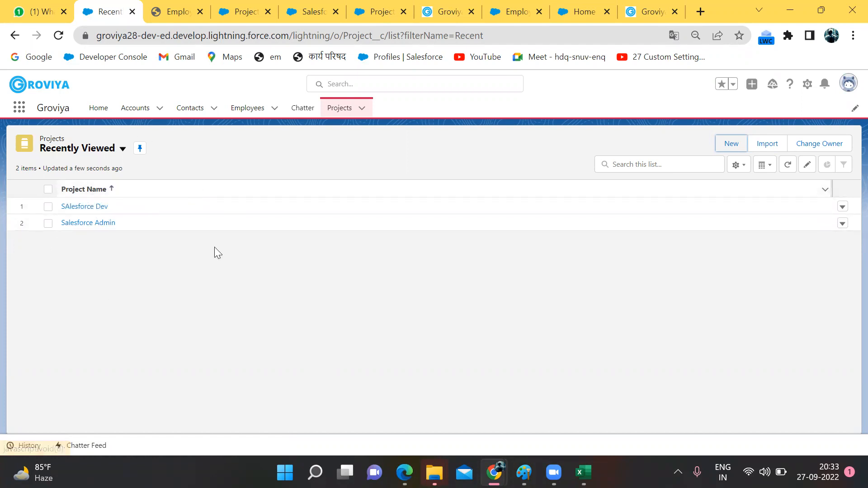
click(731, 144)
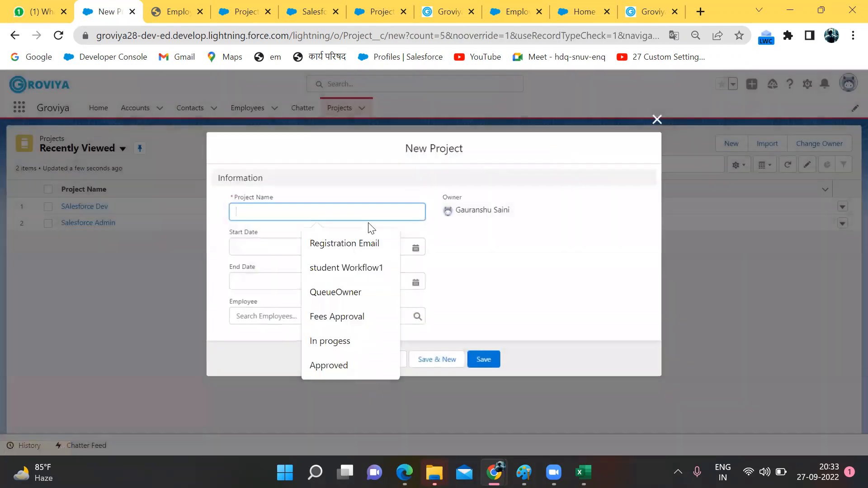
click(258, 320)
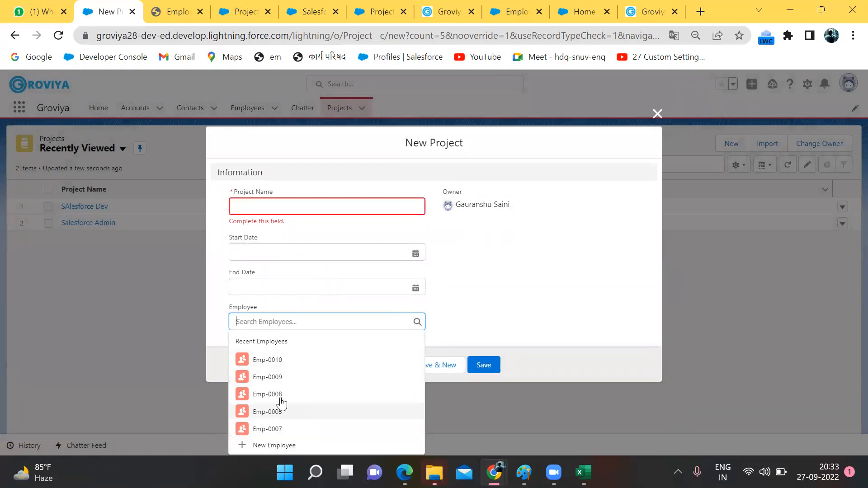
click(470, 394)
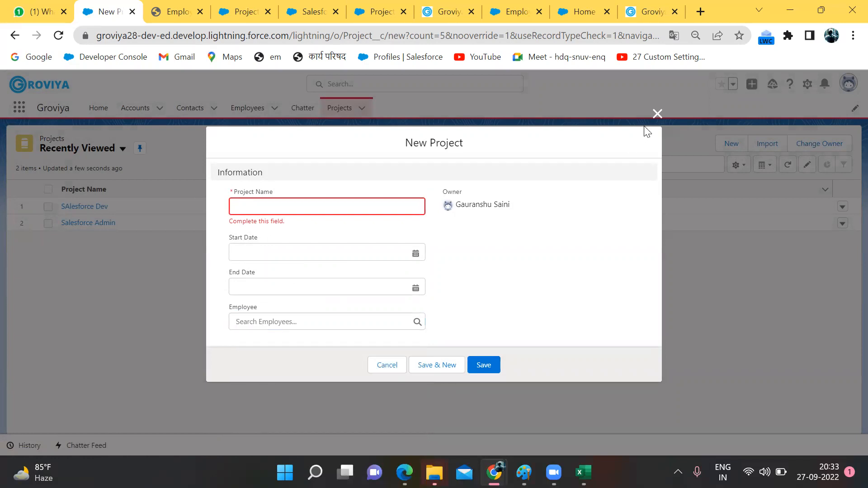
click(657, 114)
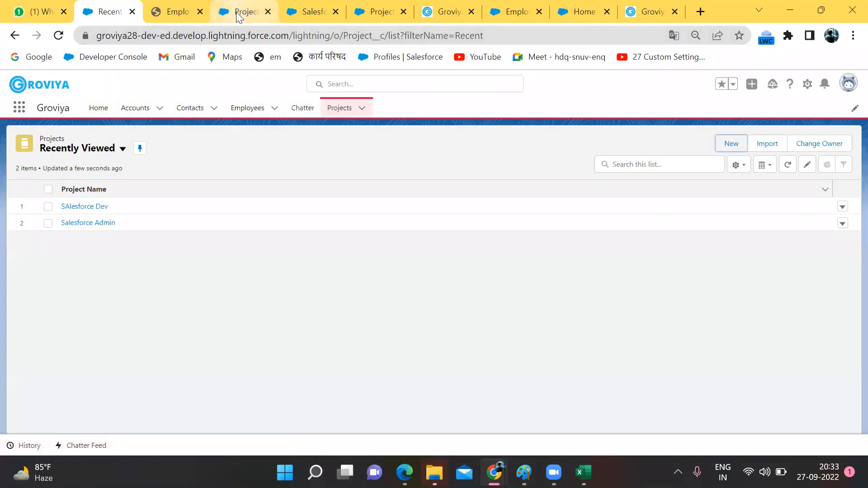
- Switch to the Salesforce Classic page and open the Projects home from the list of all tabs
click(237, 16)
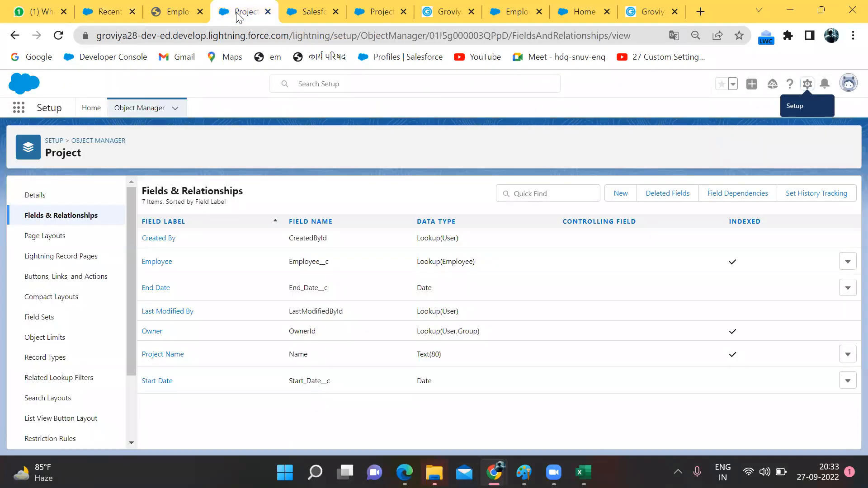
click(322, 5)
click(378, 12)
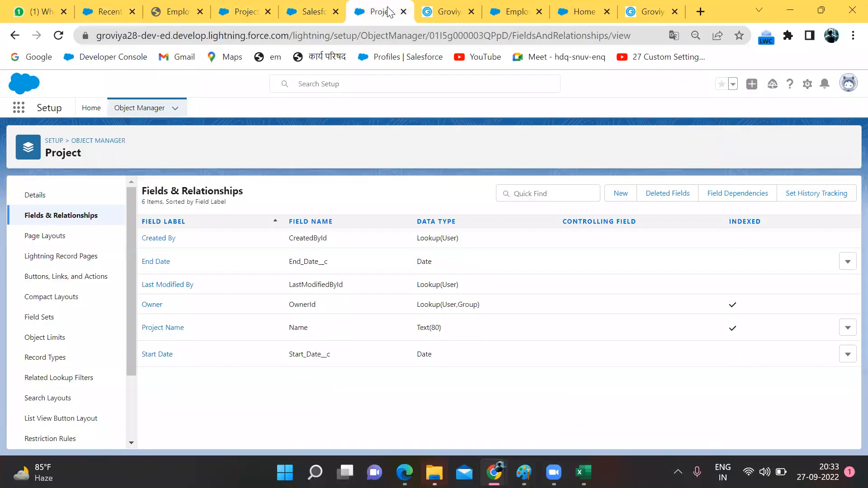
click(310, 10)
click(275, 139)
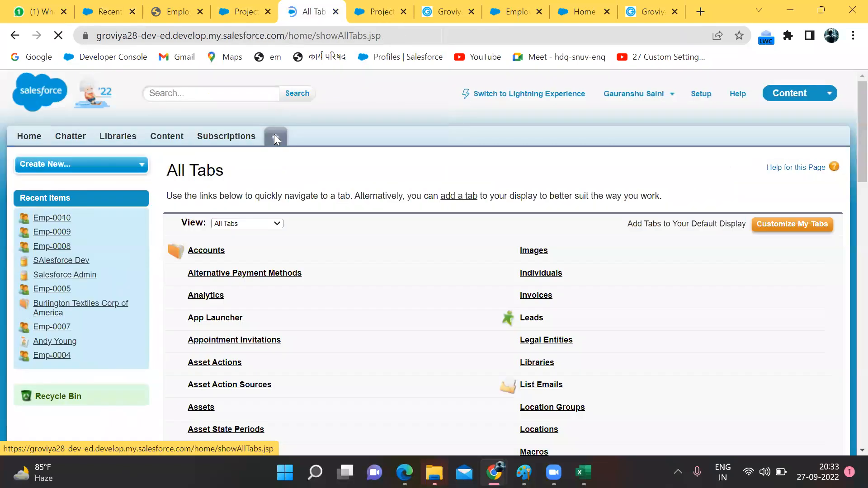
scroll(339, 215, down, 3)
scroll(339, 217, down, 20)
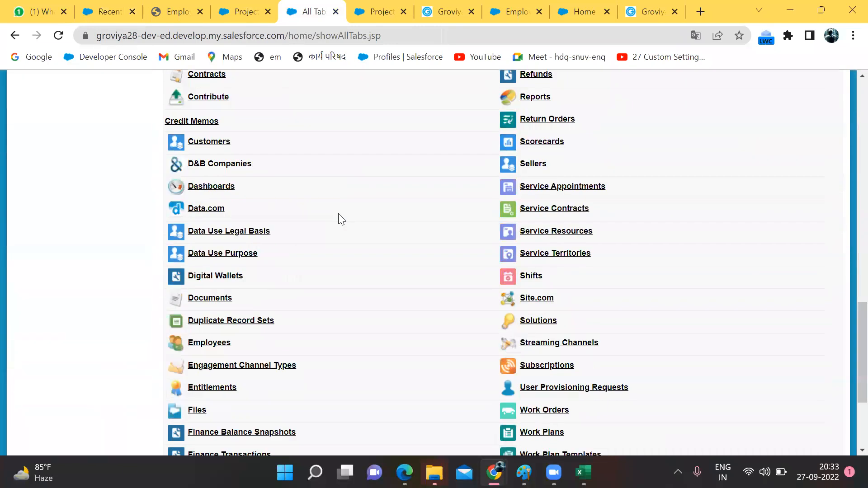
scroll(168, 351, up, 4)
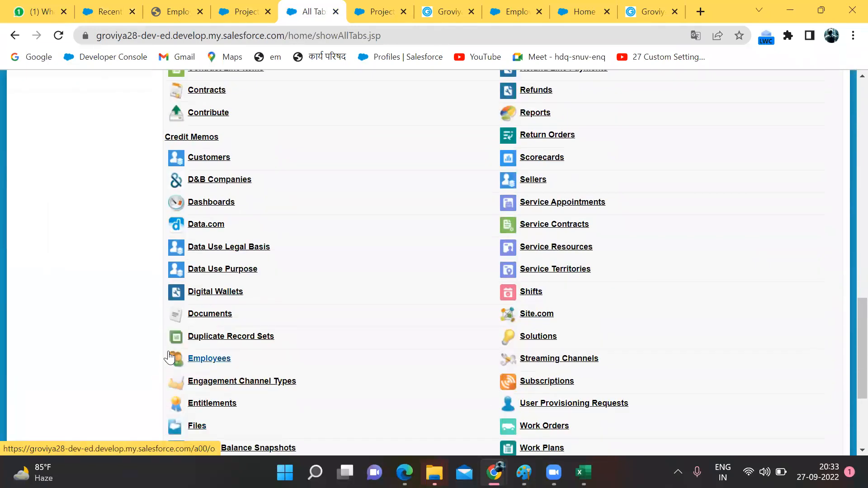
scroll(170, 357, up, 1)
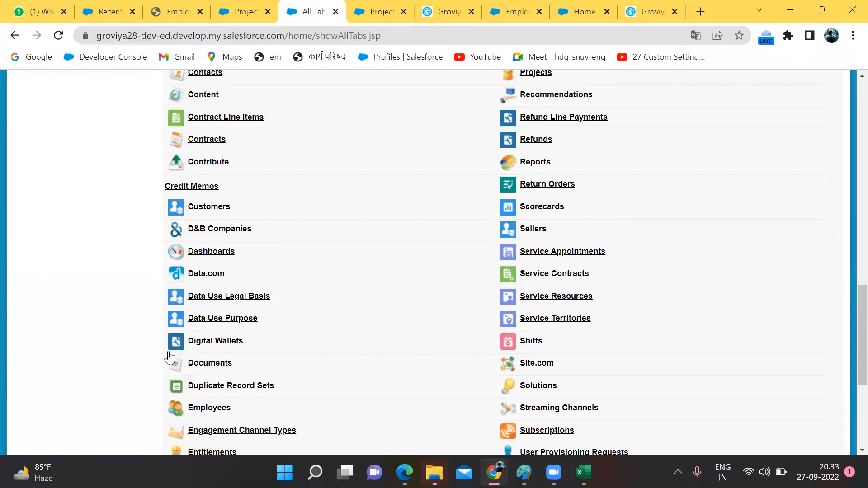
scroll(414, 264, up, 1)
scroll(412, 264, up, 2)
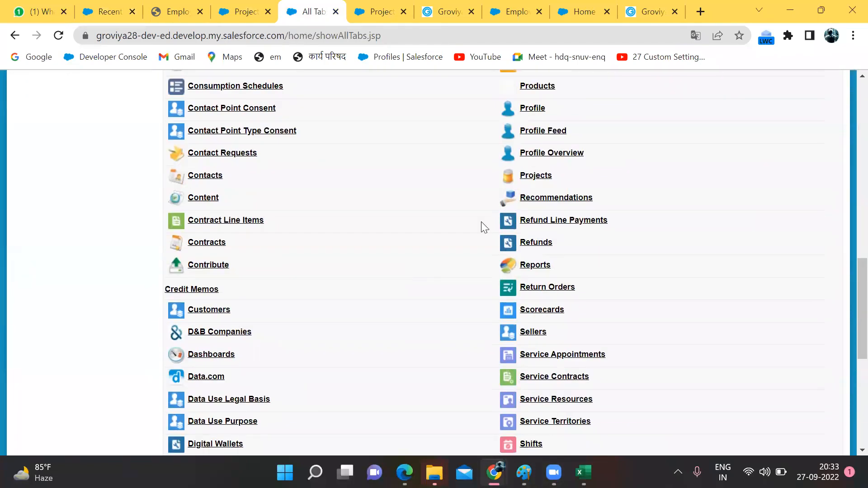
click(536, 178)
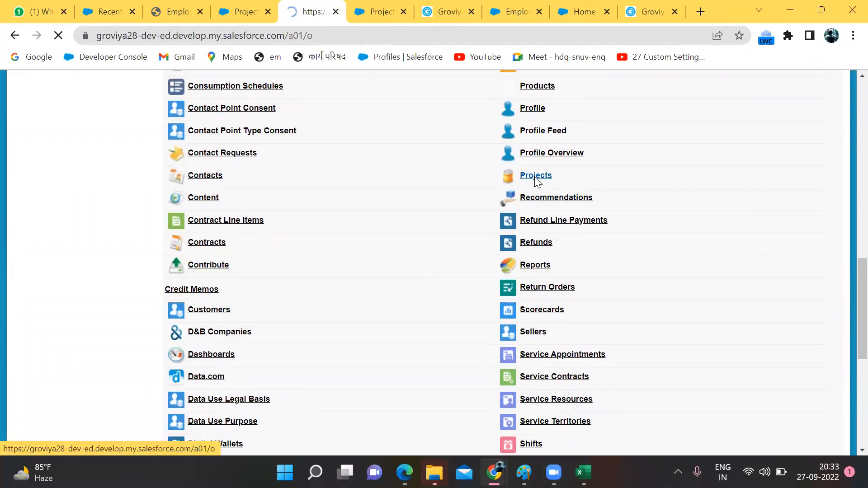
- Start a new Project in Classic, examine the employee records listed in its Employee lookup window, and close that window
click(384, 238)
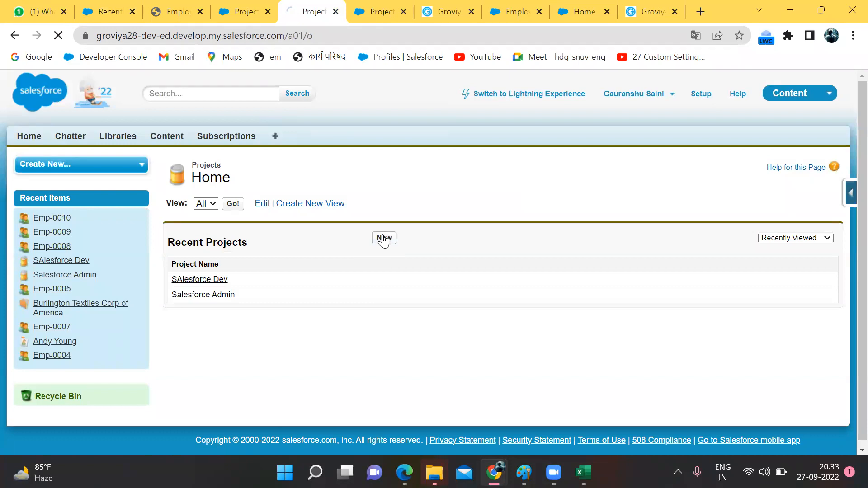
click(422, 312)
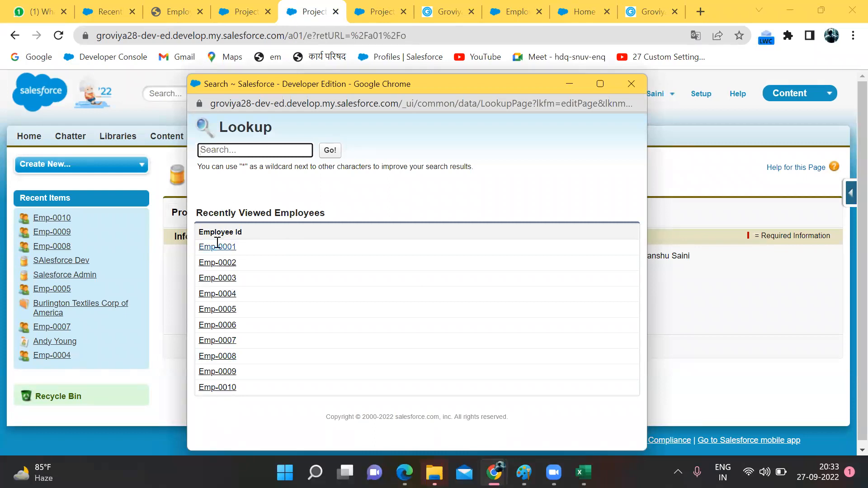
click(631, 84)
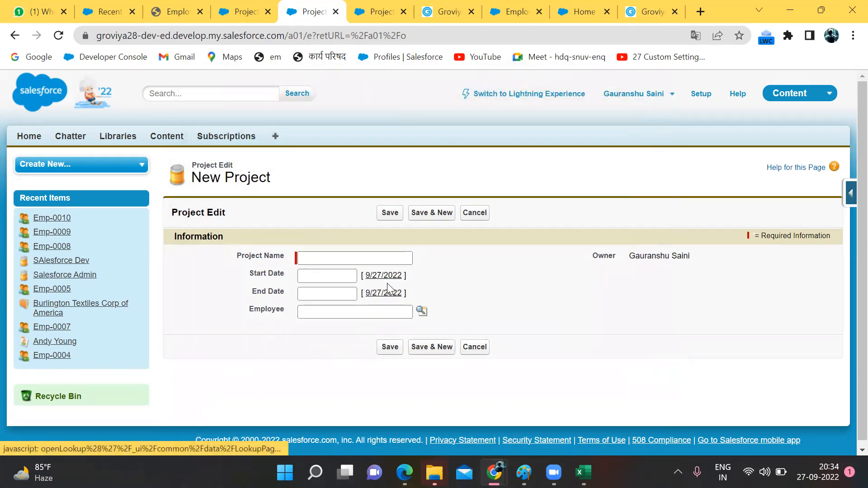
- Switch to the Project object's Fields & Relationships setup page and open the Employee lookup field for editing
click(368, 10)
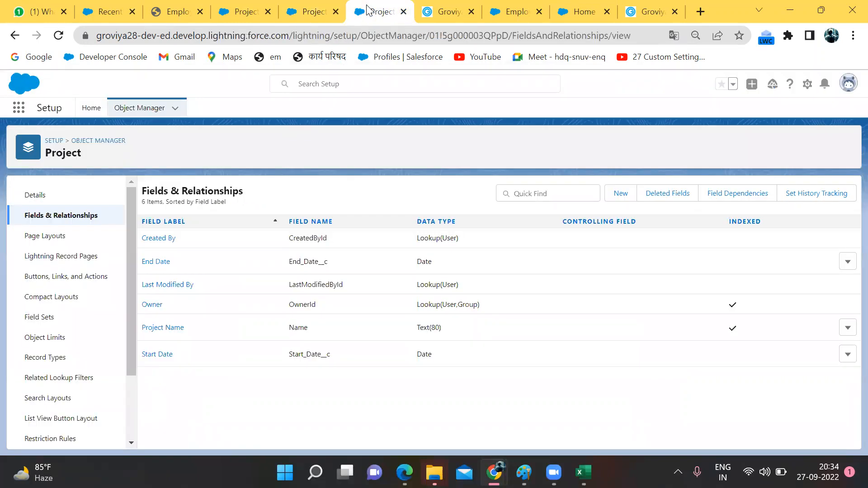
click(312, 10)
click(383, 9)
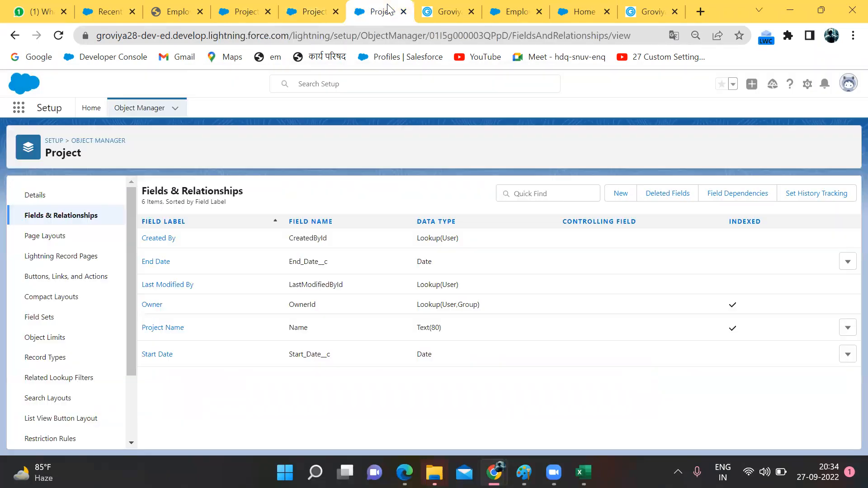
click(241, 7)
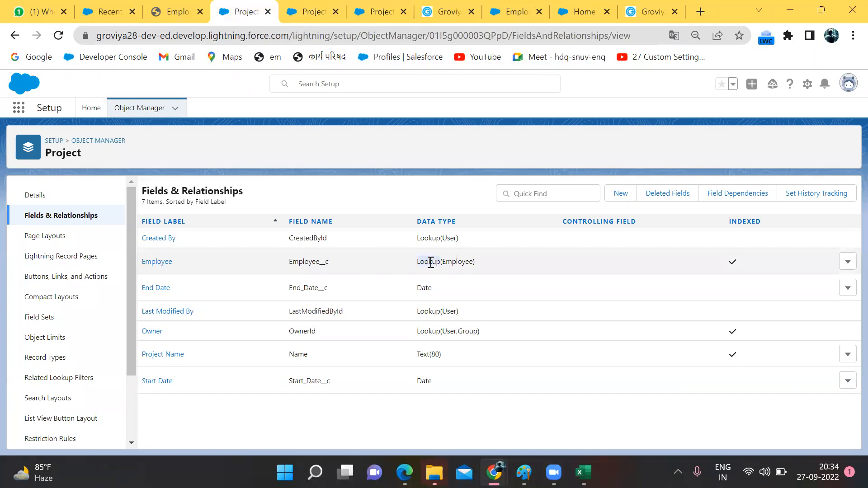
click(846, 264)
click(827, 288)
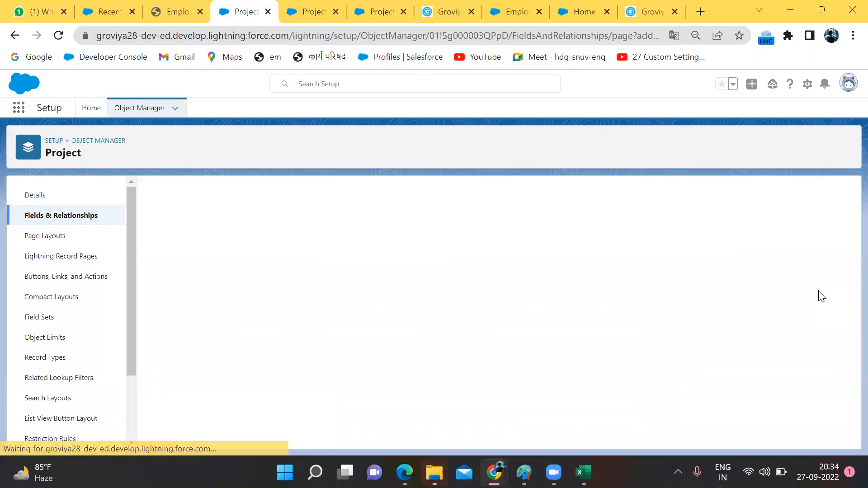
- Change the lookup field's label to Project Manager and accept the label-change warning
click(281, 264)
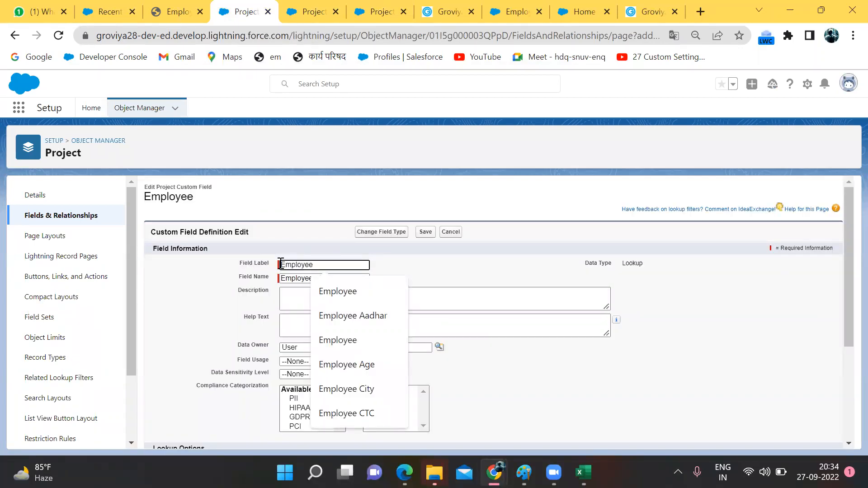
text(Project)
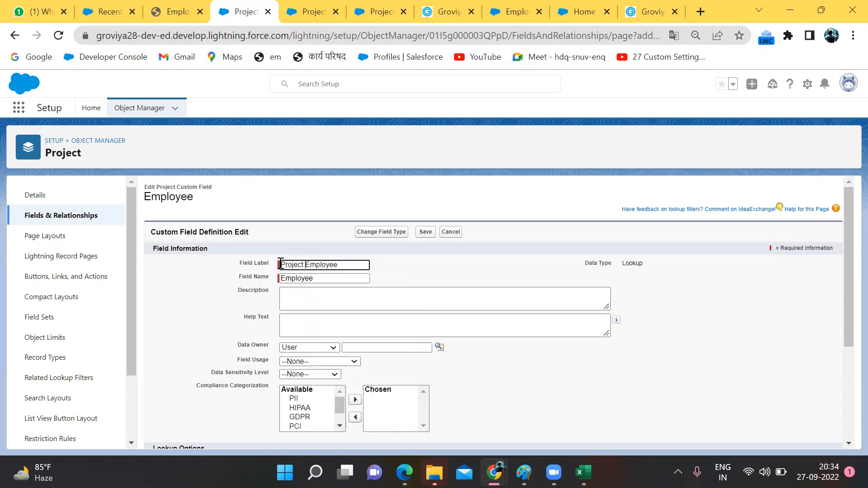
double_click(327, 265)
text(Manager)
scroll(312, 351, down, 3)
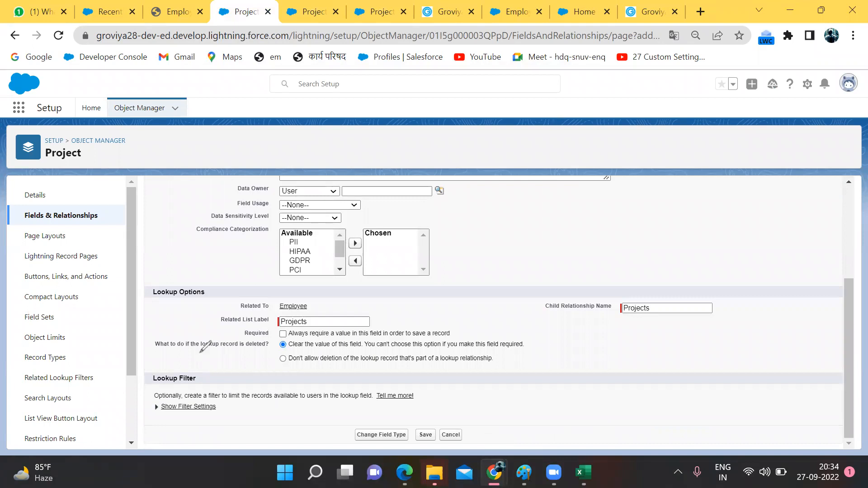
drag(200, 353, 188, 346)
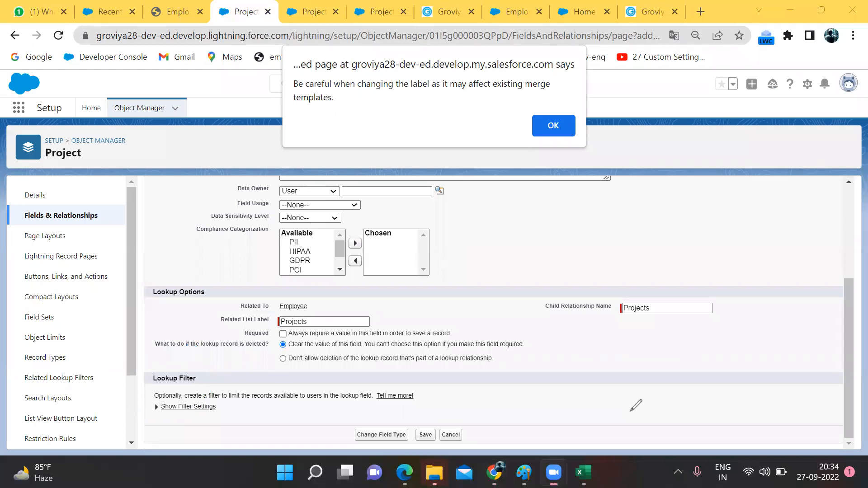
click(558, 129)
- Show the filter settings in the Lookup Filter section of the field definition
scroll(452, 299, down, 3)
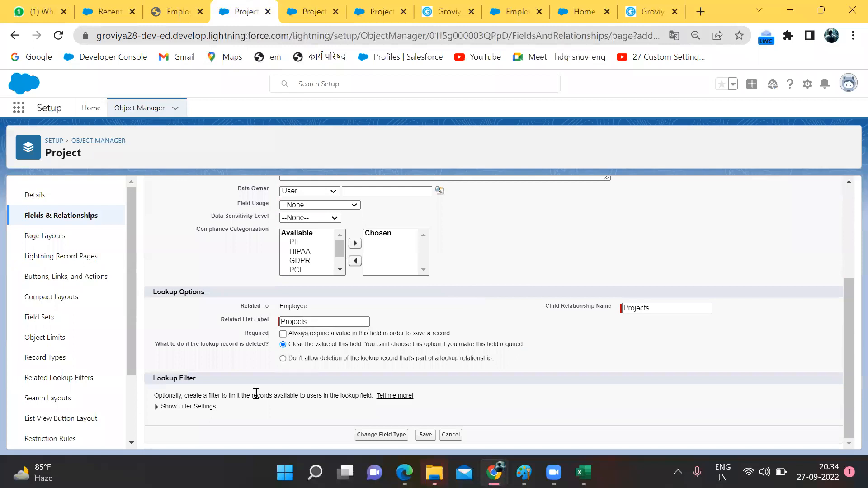
click(188, 406)
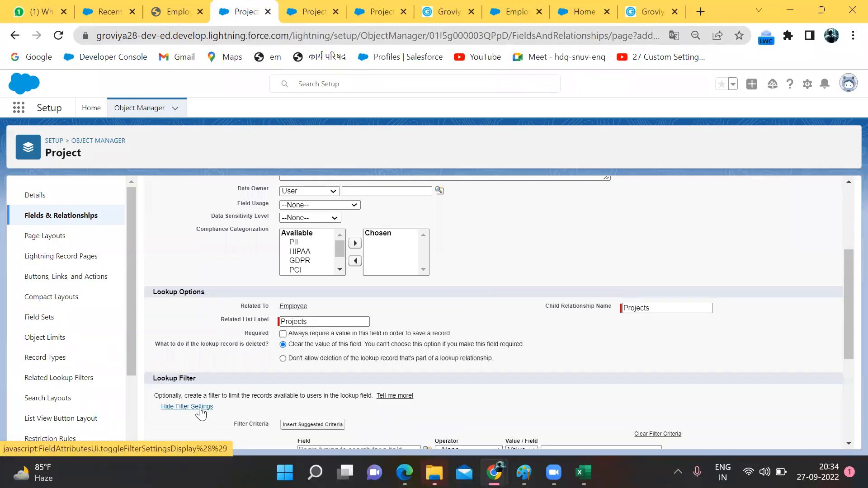
scroll(201, 413, down, 4)
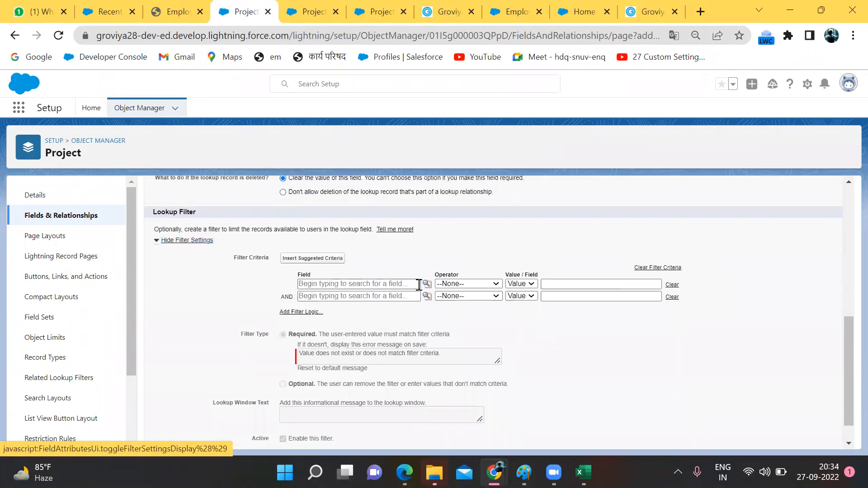
- Insert the Employee object's Designation field into the first lookup filter criterion
click(426, 285)
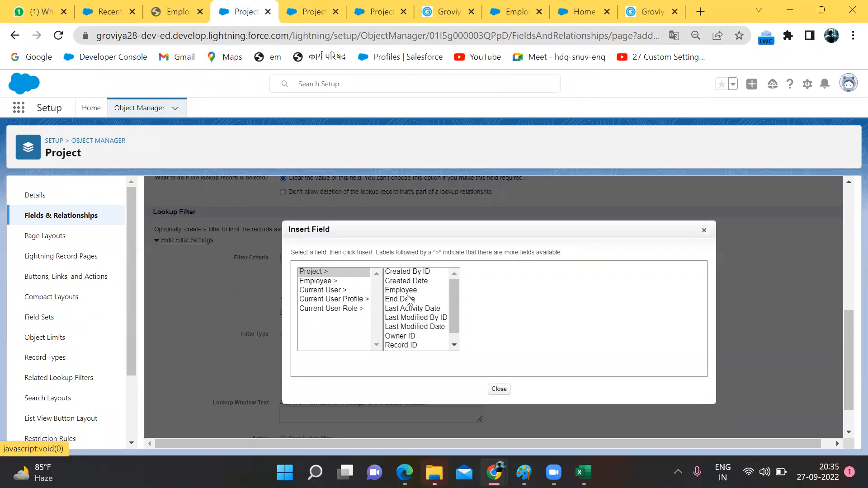
scroll(409, 299, down, 1)
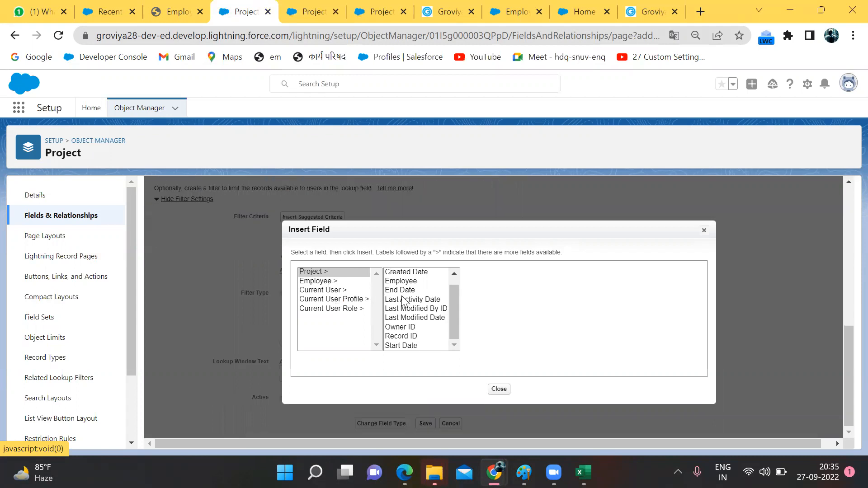
scroll(404, 302, down, 1)
scroll(404, 302, up, 1)
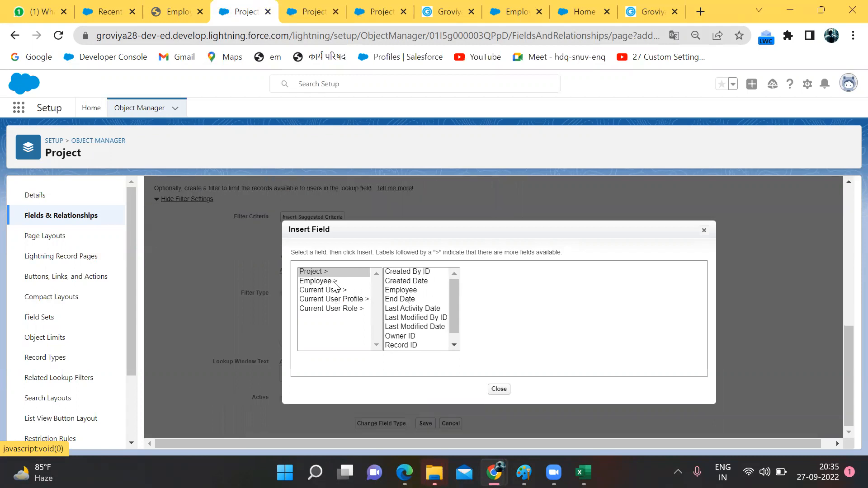
scroll(428, 310, down, 1)
scroll(428, 310, up, 1)
click(329, 281)
scroll(447, 302, down, 4)
scroll(450, 305, up, 3)
scroll(451, 305, up, 5)
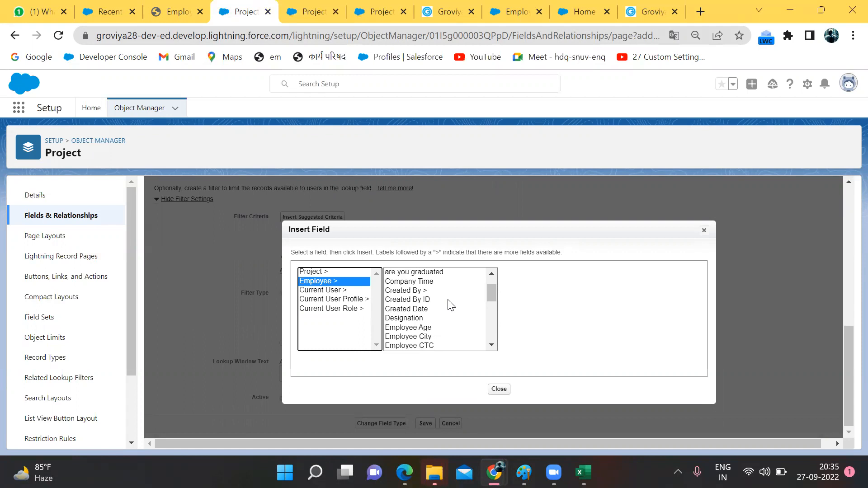
click(399, 322)
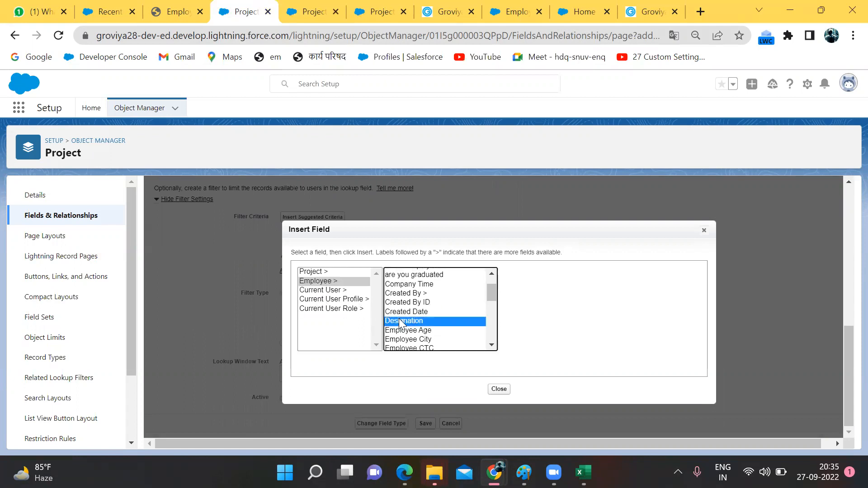
click(537, 328)
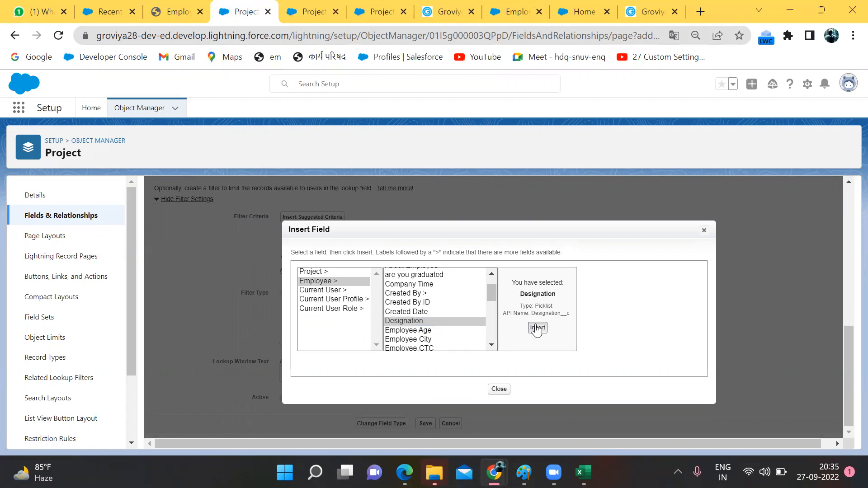
- Set the Designation criterion to equals with the values Director, Project Manager and Team Lead, and save the field
click(457, 254)
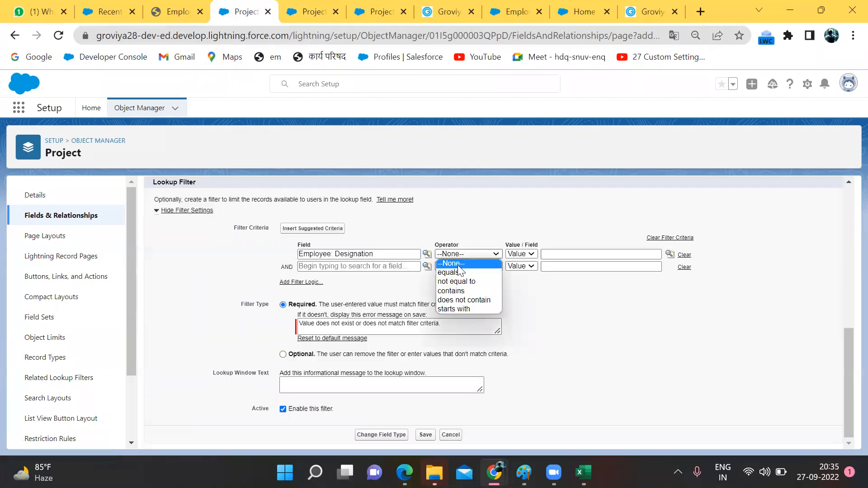
click(459, 271)
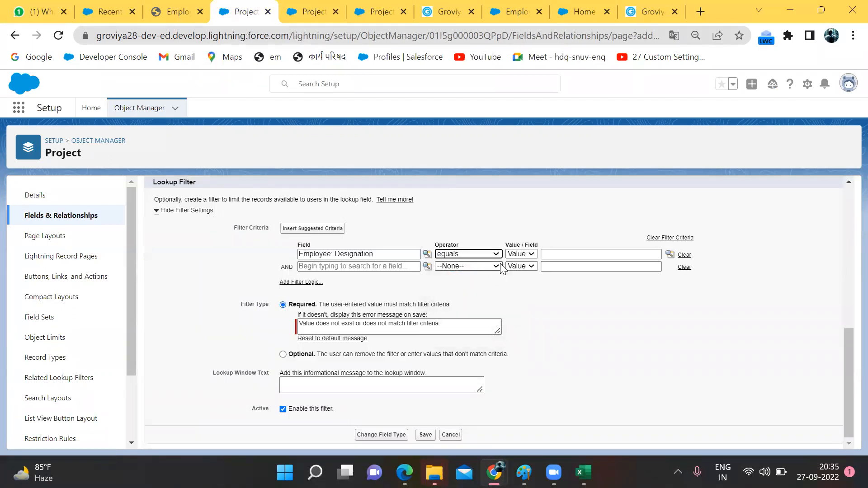
click(670, 255)
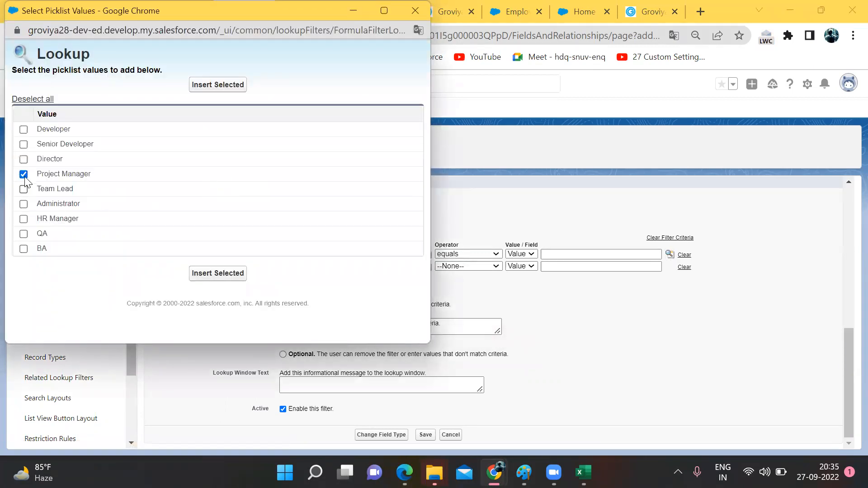
click(22, 162)
click(222, 85)
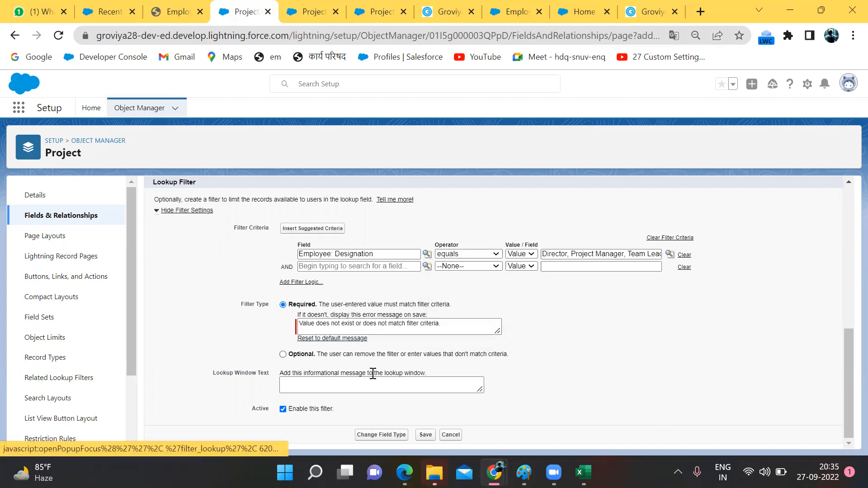
click(425, 435)
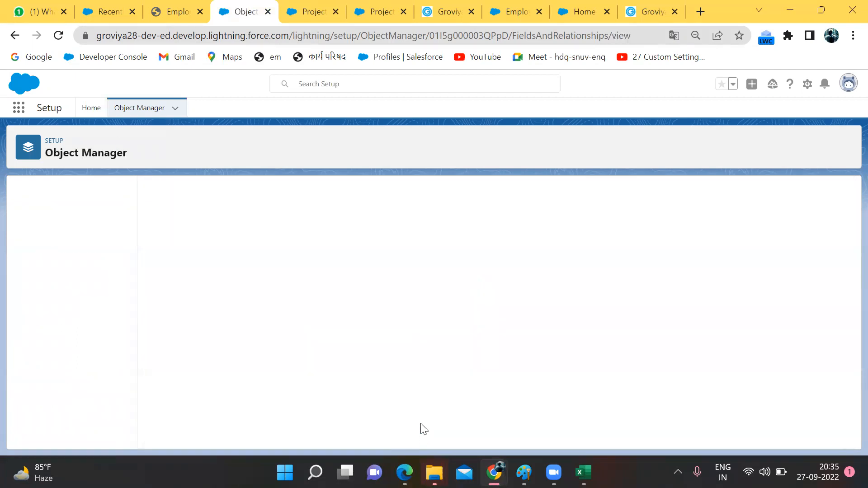
- Return to the Recently Viewed Projects list in the Groviya app and reload the page
click(177, 11)
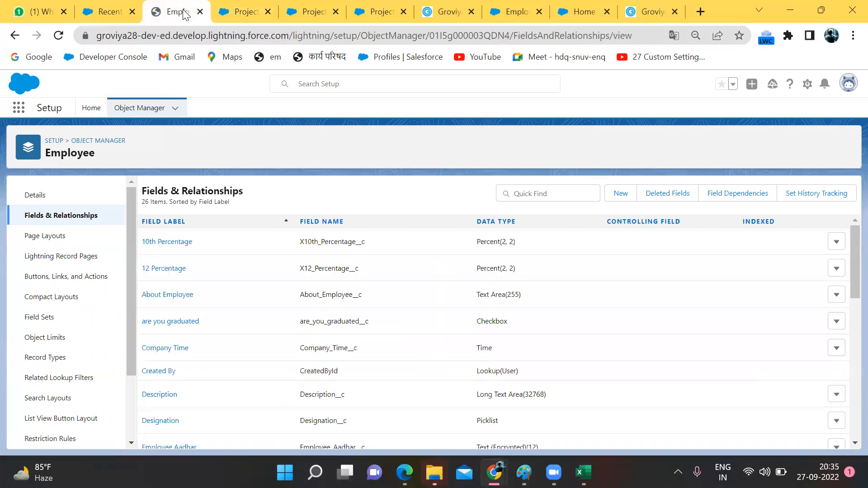
click(231, 10)
click(126, 6)
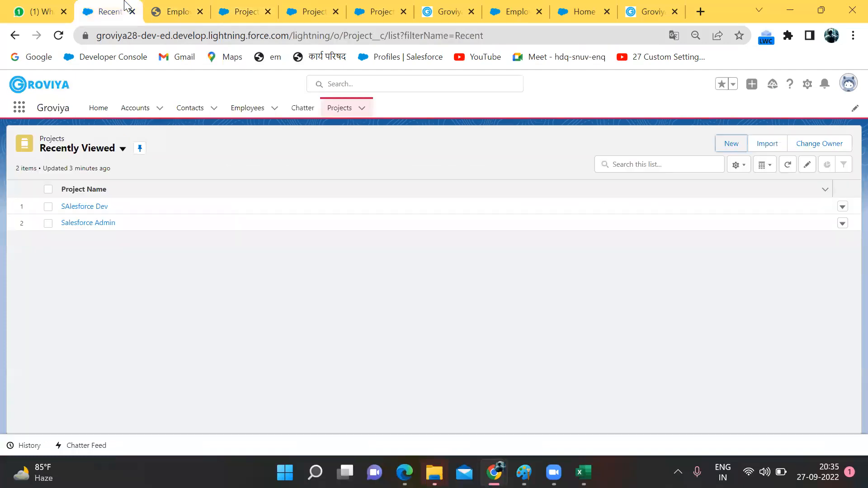
key(F5)
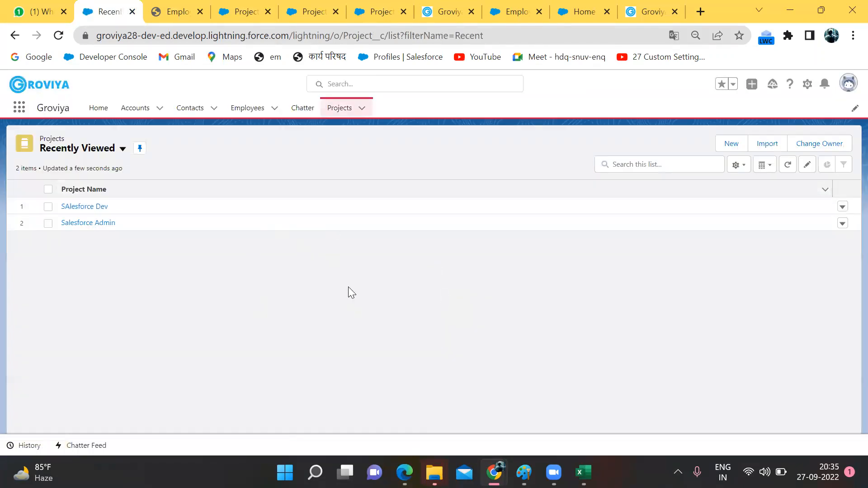
- Create a Project named Lightning, starting 9/29/2022 and ending 10/8/2022, with the first recent employee as Project Manager, and save it
click(733, 144)
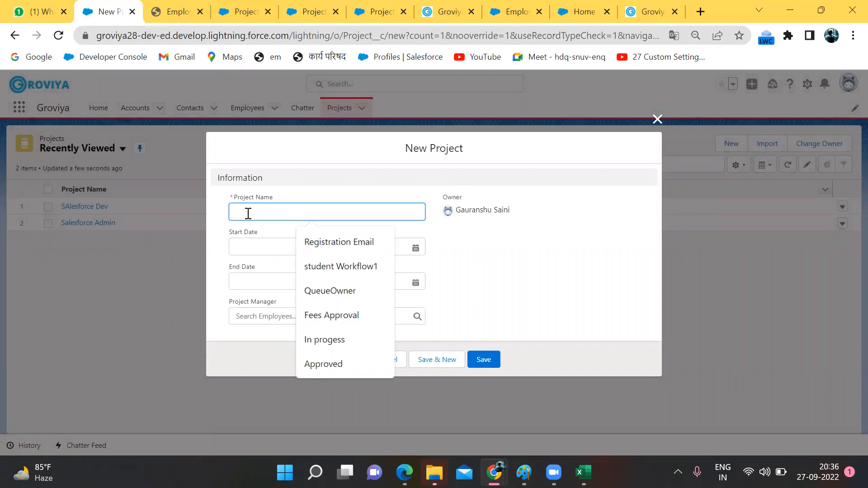
text(Lightning)
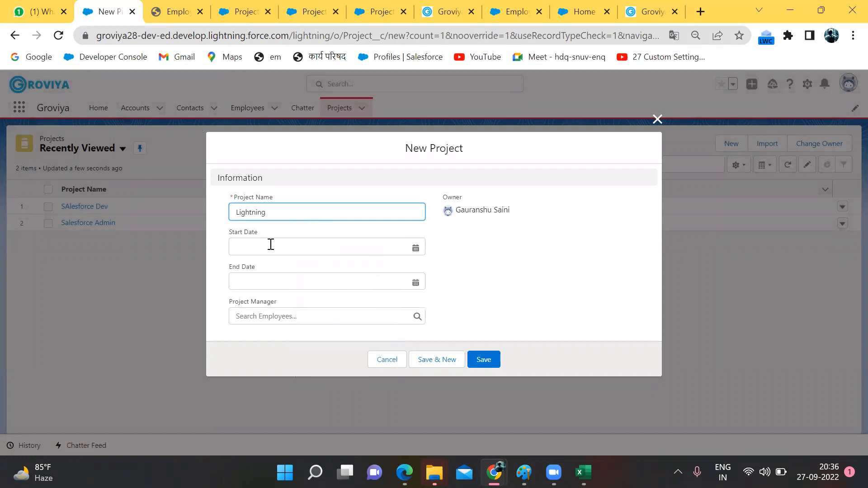
click(271, 245)
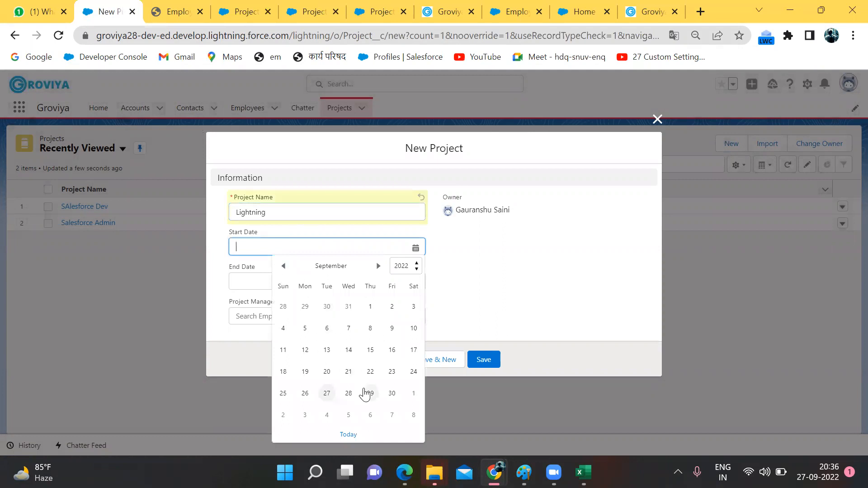
click(367, 397)
click(289, 282)
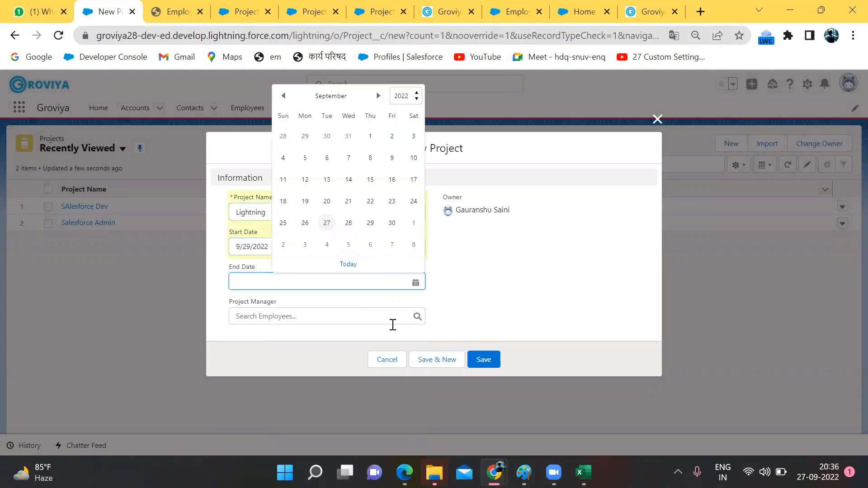
click(413, 246)
click(331, 315)
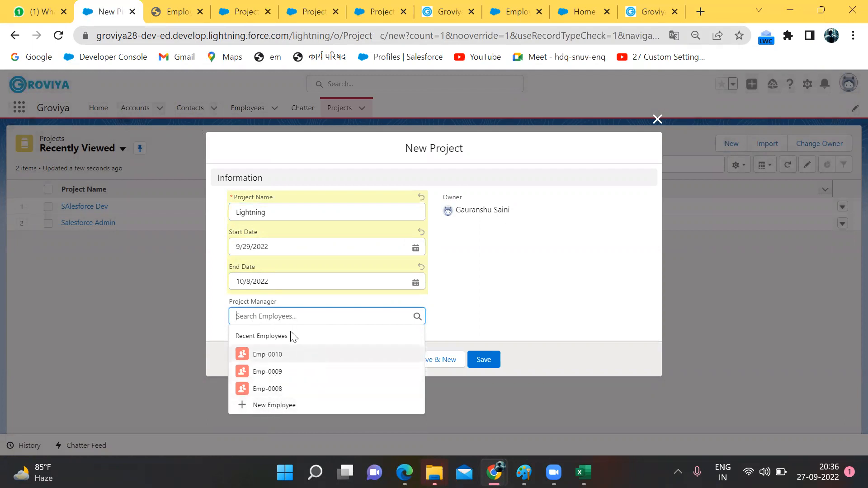
click(276, 355)
click(484, 361)
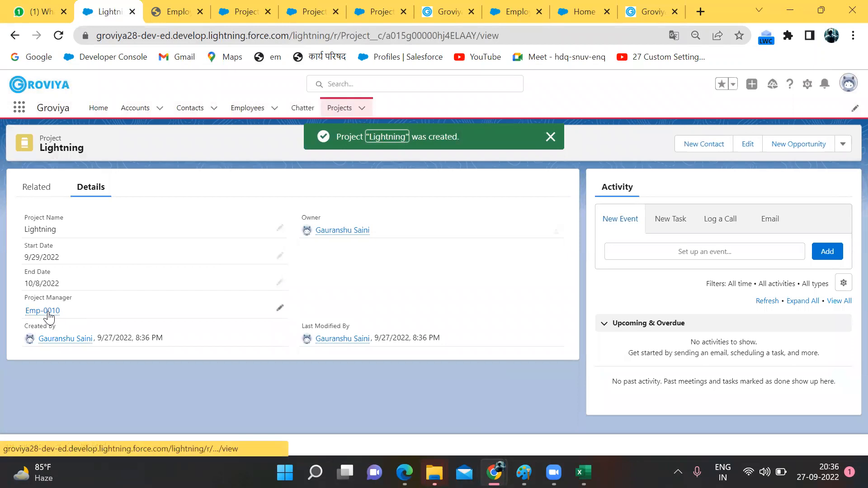
- Open the Lightning project's Project Manager record, examine its Designation, and return to the Projects list
mouse_move(49, 315)
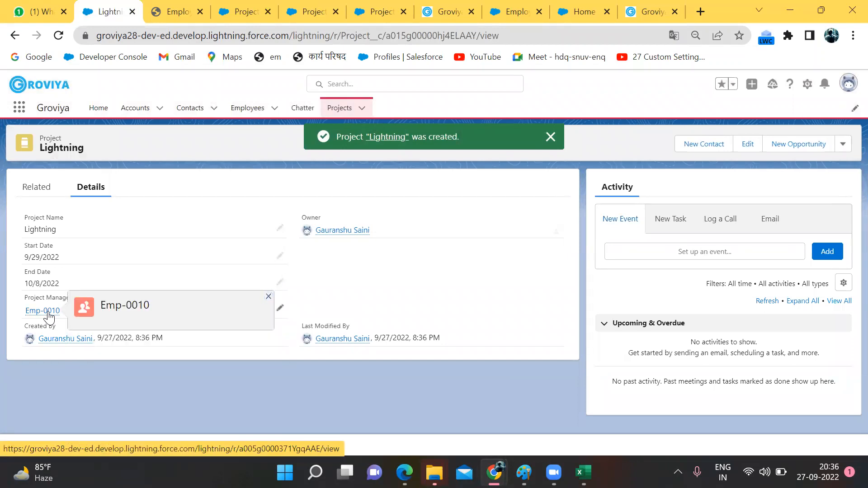
click(49, 312)
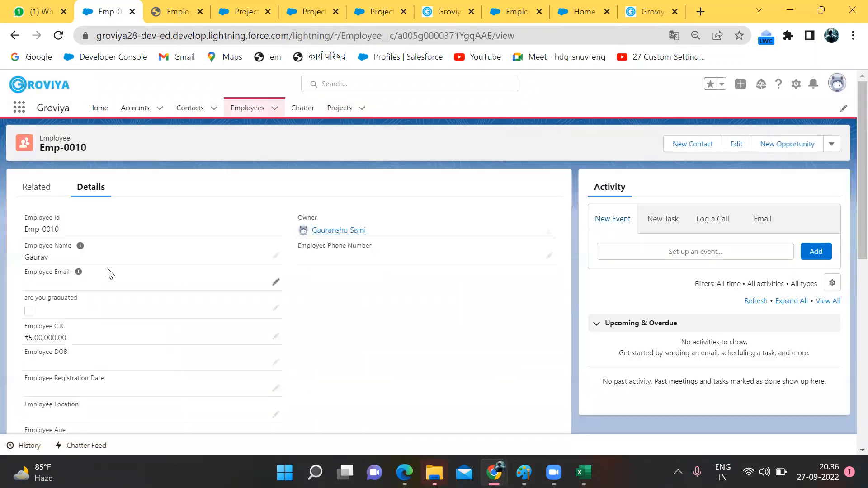
scroll(110, 274, down, 9)
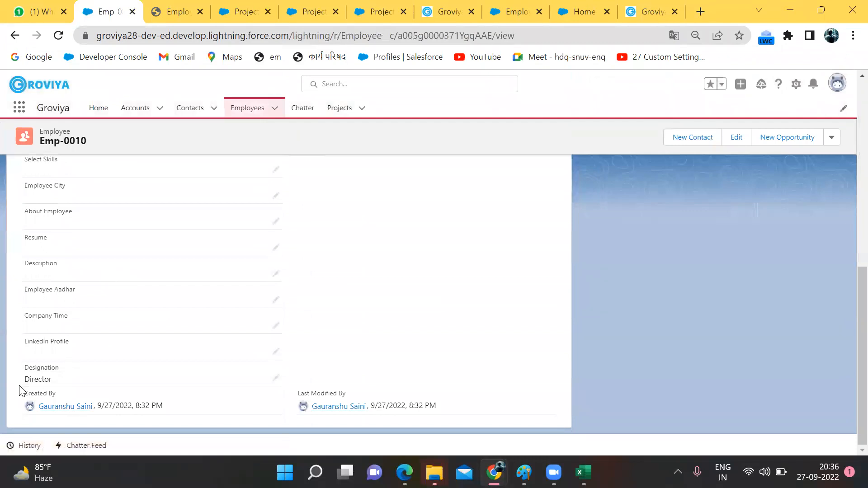
click(340, 109)
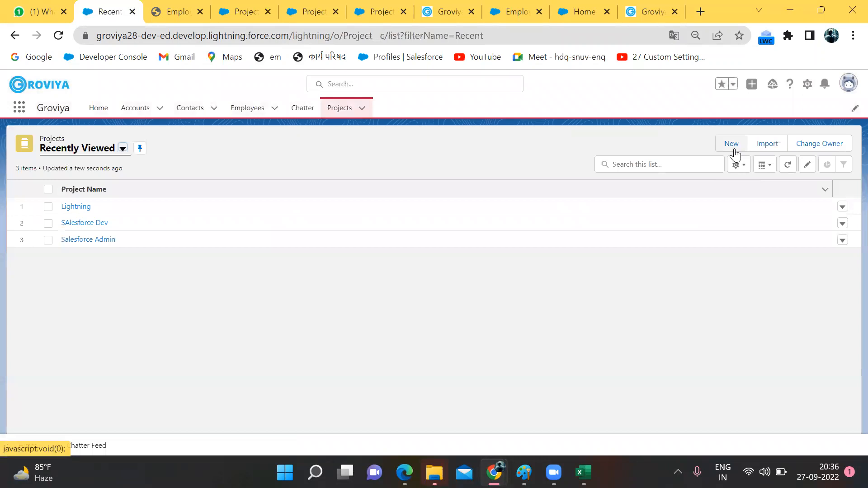
- Start a new Project and examine which recent employees the Project Manager lookup offers
click(735, 146)
click(498, 300)
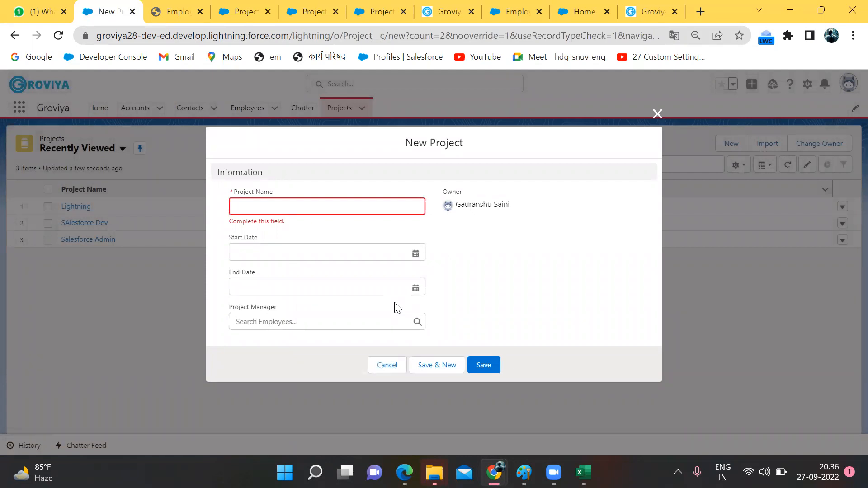
click(393, 322)
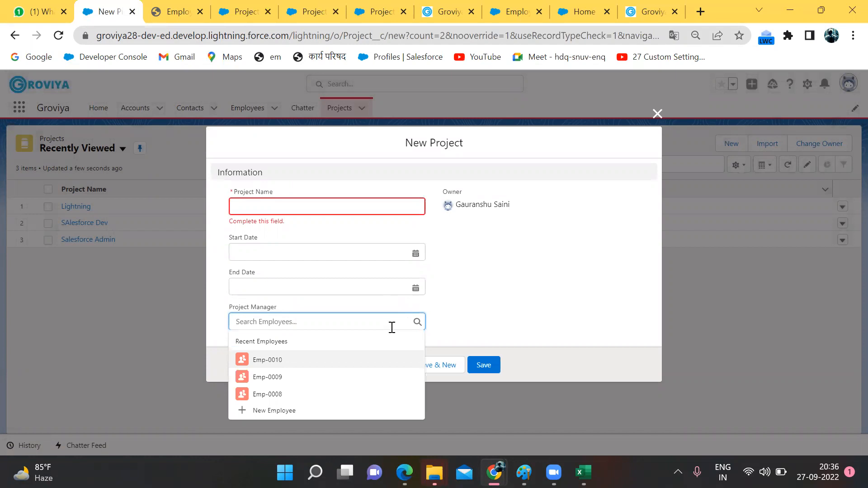
click(509, 291)
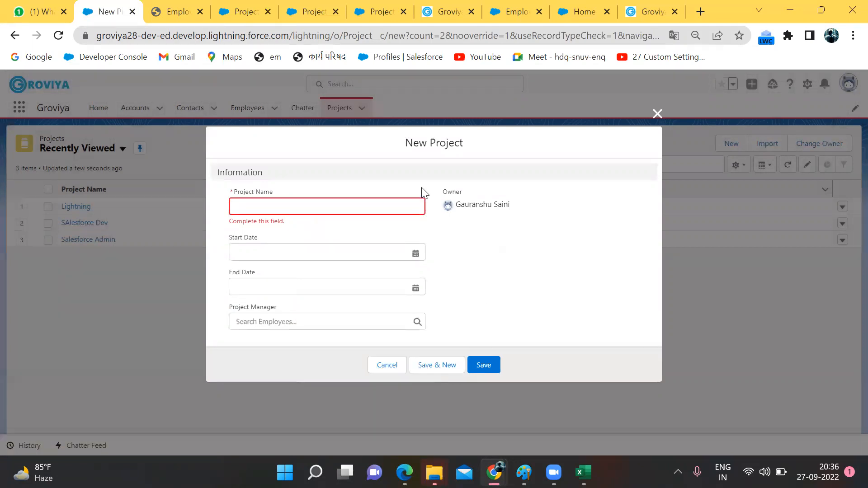
- Switch to the Salesforce Classic New Project form, dismiss its employee lookup window, and cancel the outdated form
click(244, 11)
click(315, 12)
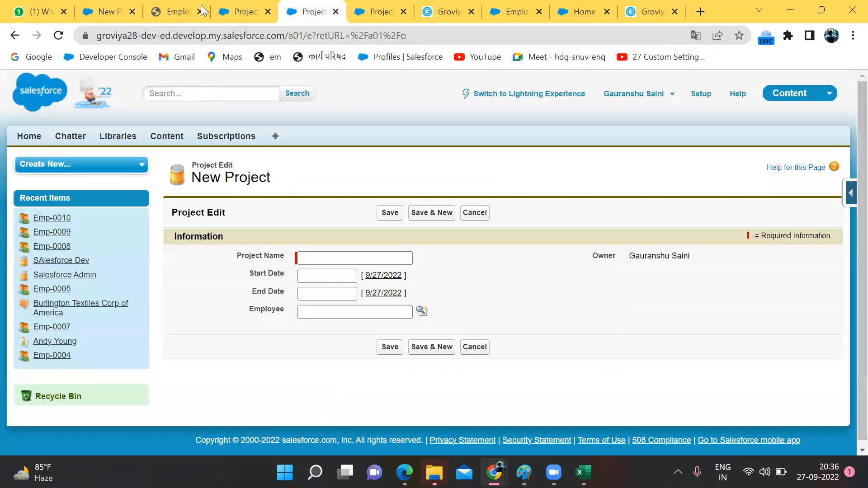
click(201, 19)
click(380, 12)
click(300, 7)
click(422, 312)
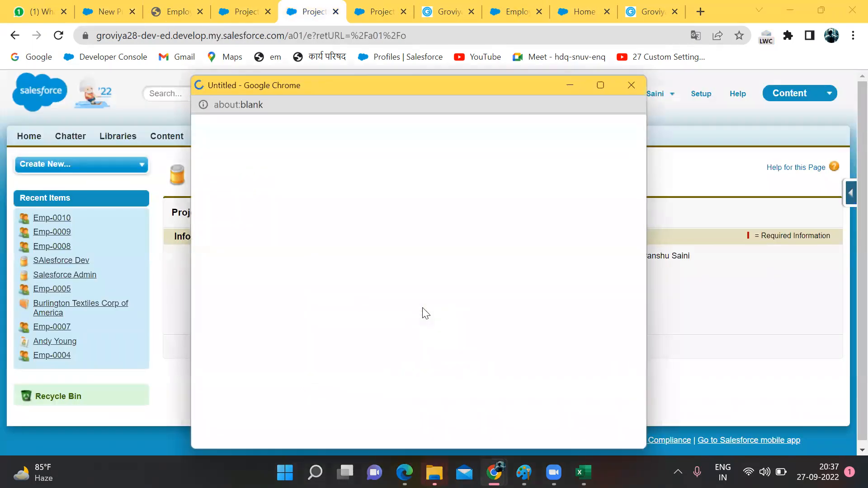
click(634, 84)
click(468, 219)
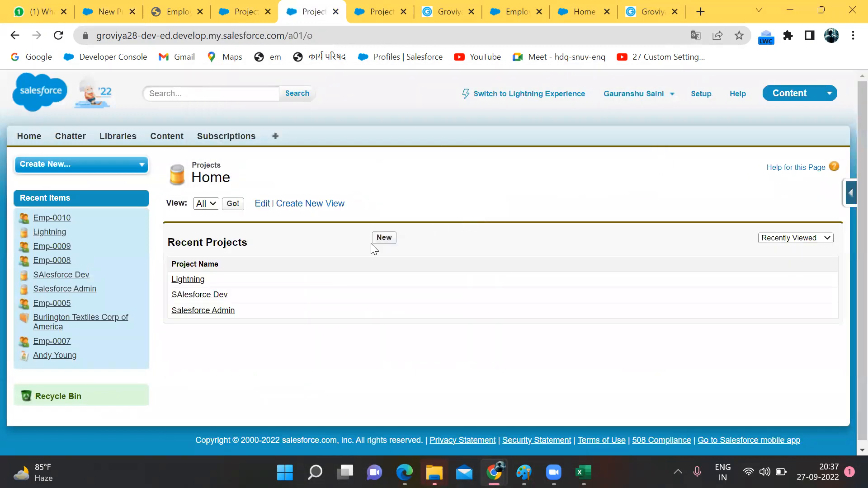
- Start a new Project in Classic, open its Project Manager lookup, and open the first listed employee in a separate tab
click(376, 238)
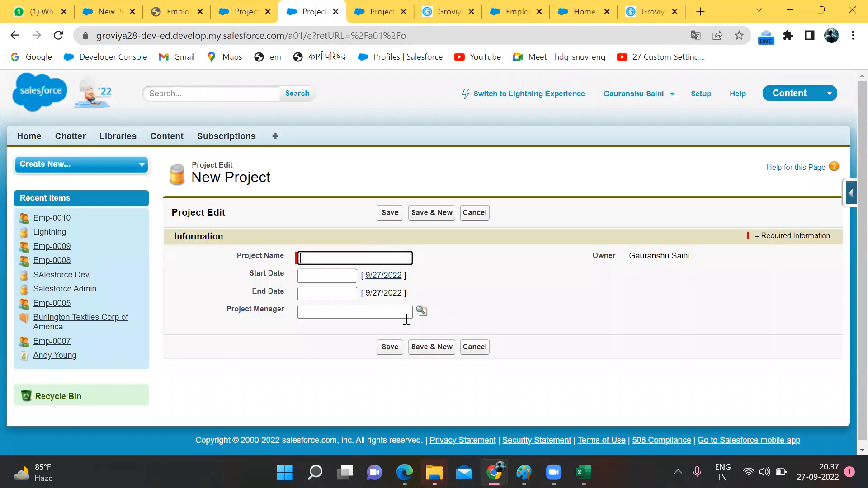
click(422, 311)
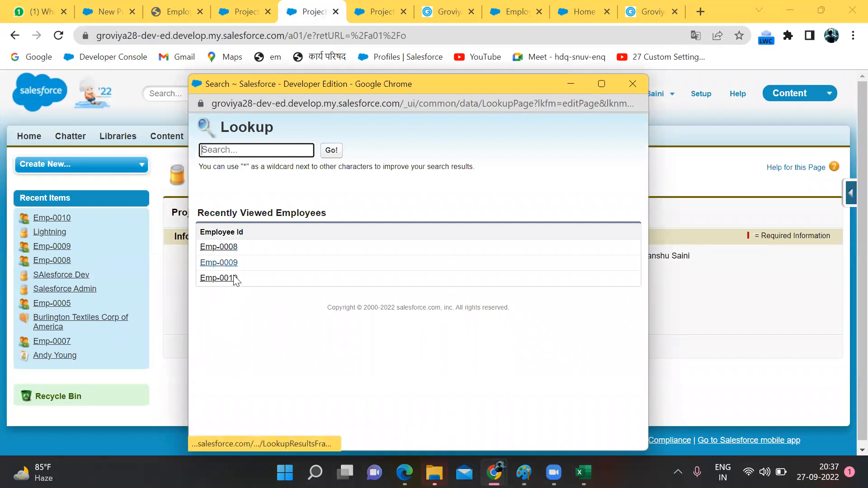
right_click(222, 246)
right_click(215, 248)
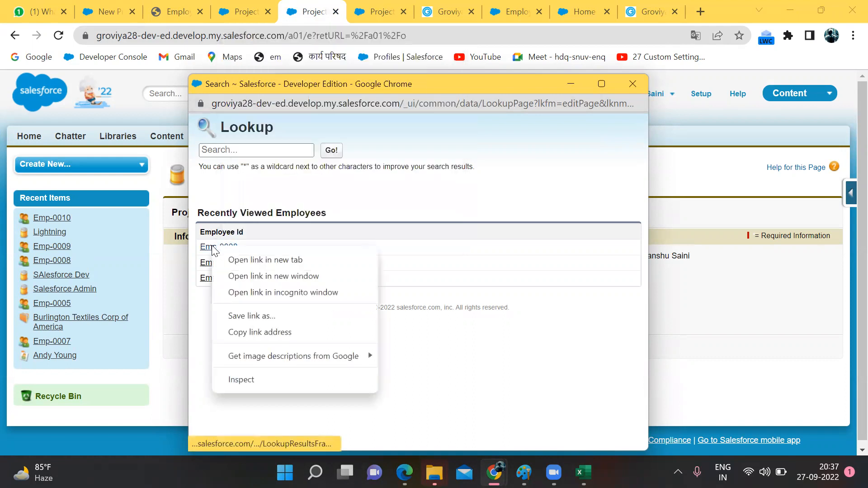
click(231, 258)
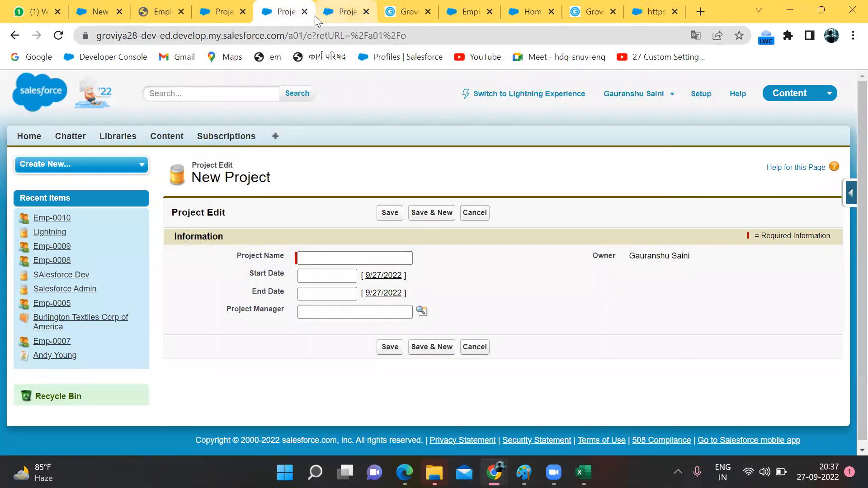
- Discard the New Project form in the Groviya app and open the first three Recently Viewed Employees in separate tabs
click(159, 12)
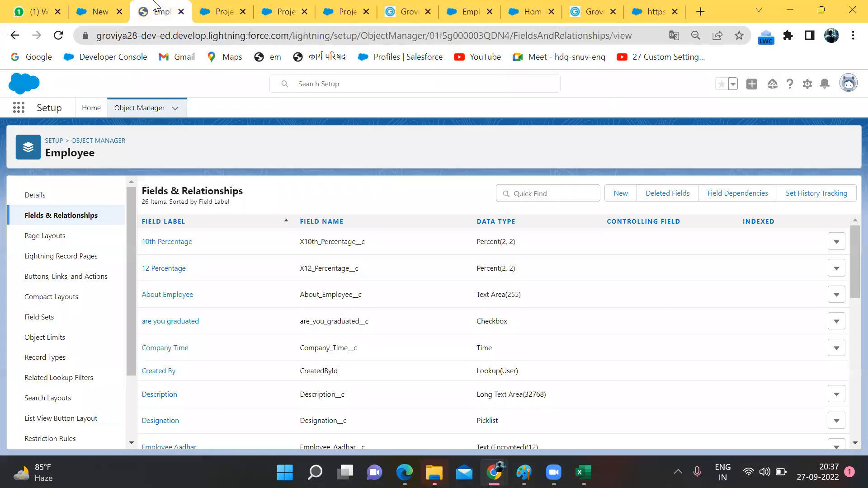
click(97, 11)
click(657, 114)
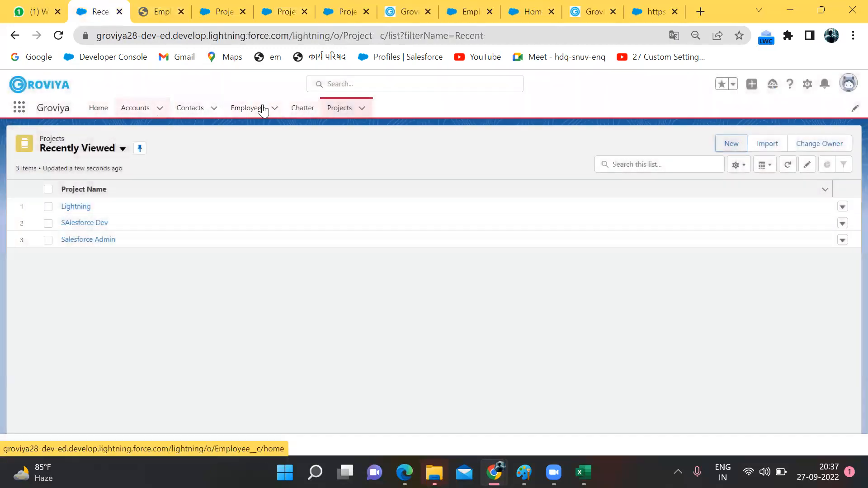
click(251, 109)
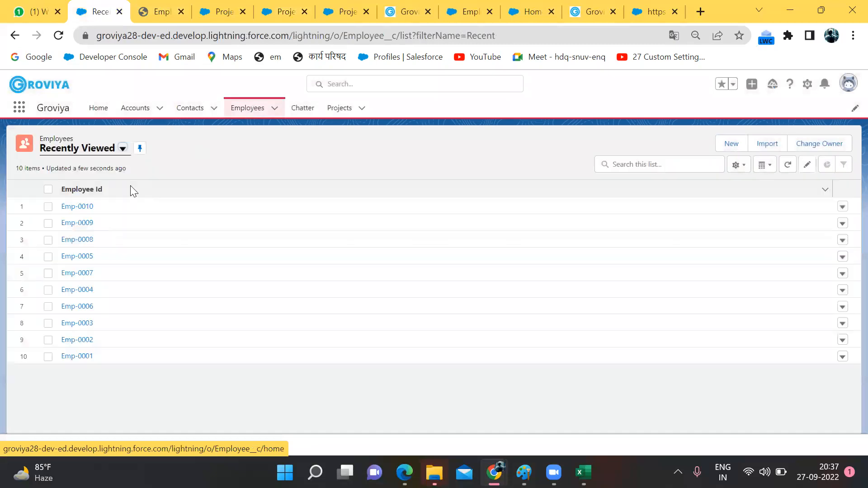
ctrl+click(85, 209)
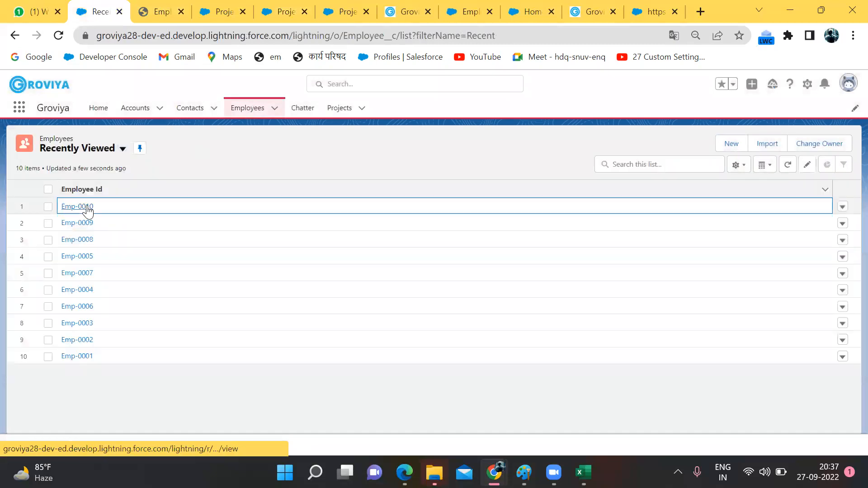
ctrl+click(84, 224)
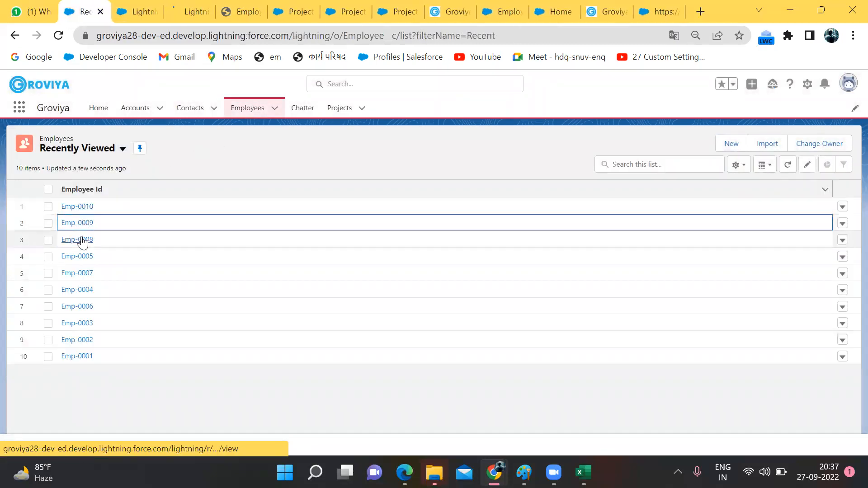
ctrl+click(82, 243)
- Examine the Designation on each of the three opened Employee records
click(135, 12)
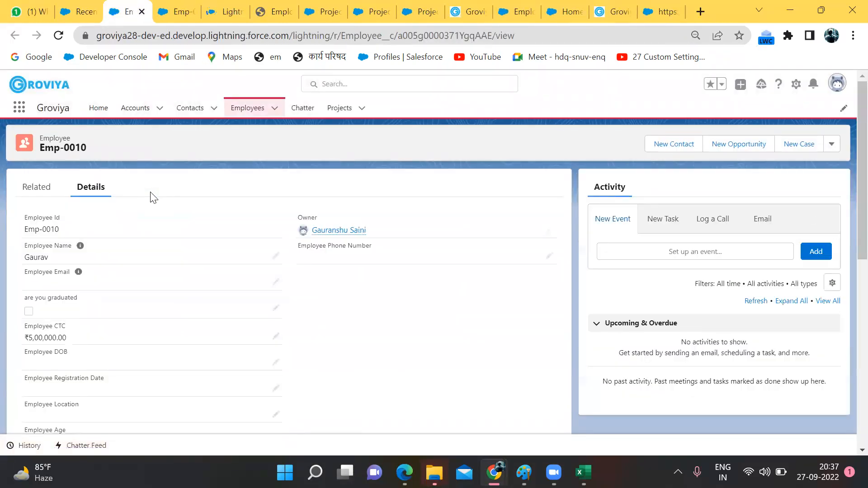
scroll(58, 208, down, 8)
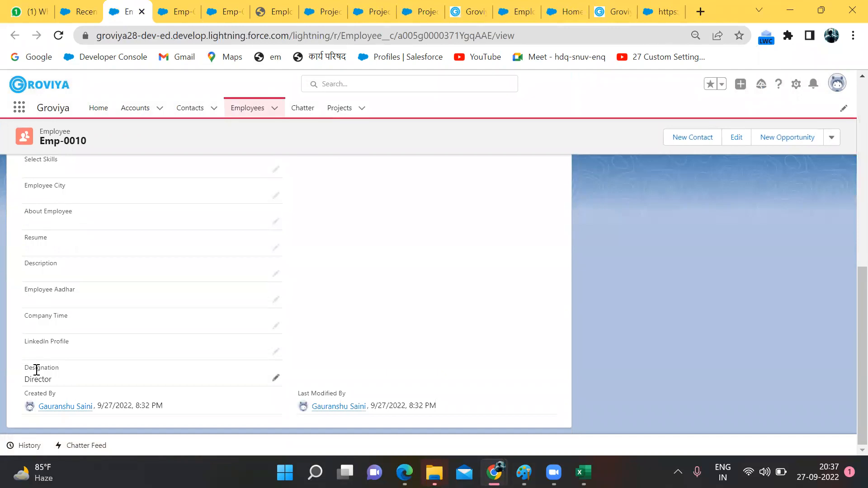
key(ctrl+Tab)
scroll(71, 223, down, 4)
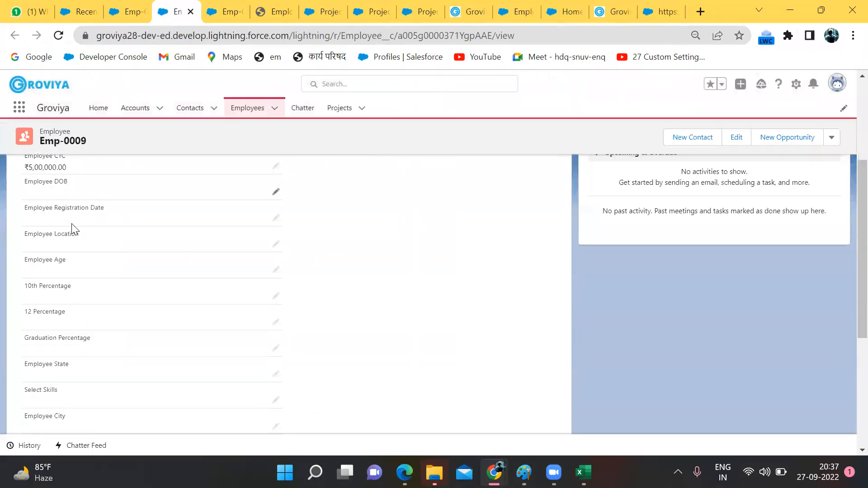
scroll(72, 224, down, 5)
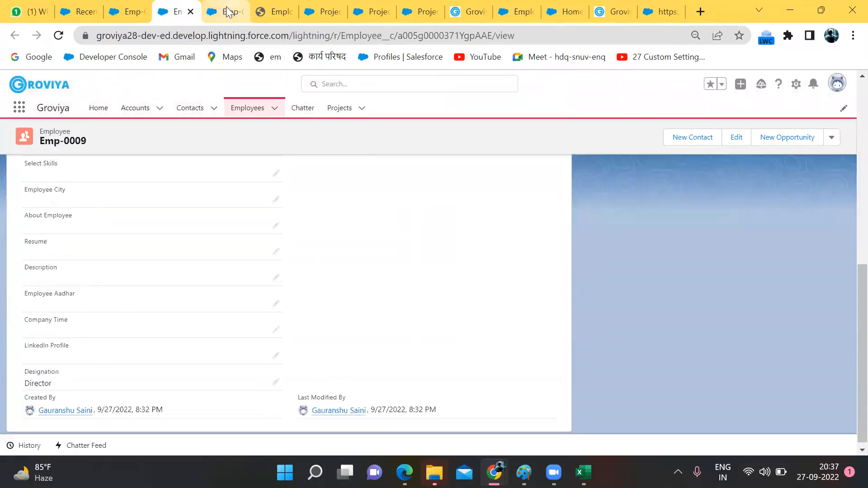
click(228, 12)
scroll(61, 241, down, 10)
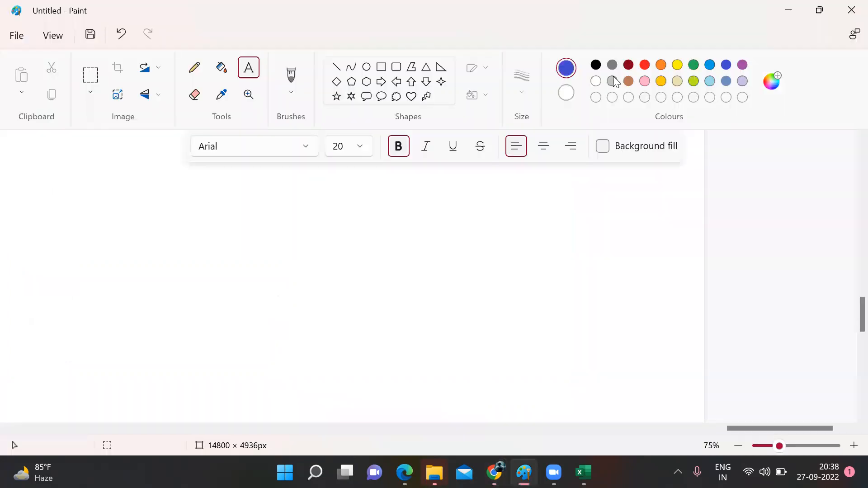
- In Paint, add the black heading "LookUp Filter ::" on the blank area of the canvas
click(596, 65)
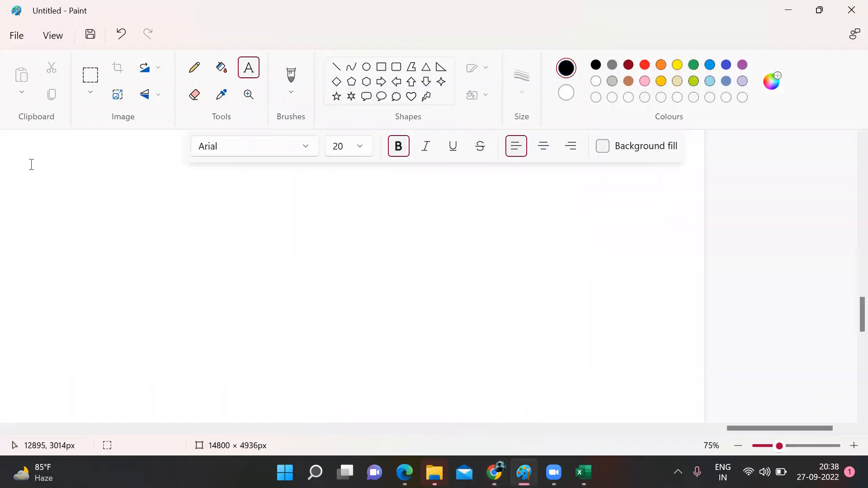
drag(20, 161, 356, 238)
text(L)
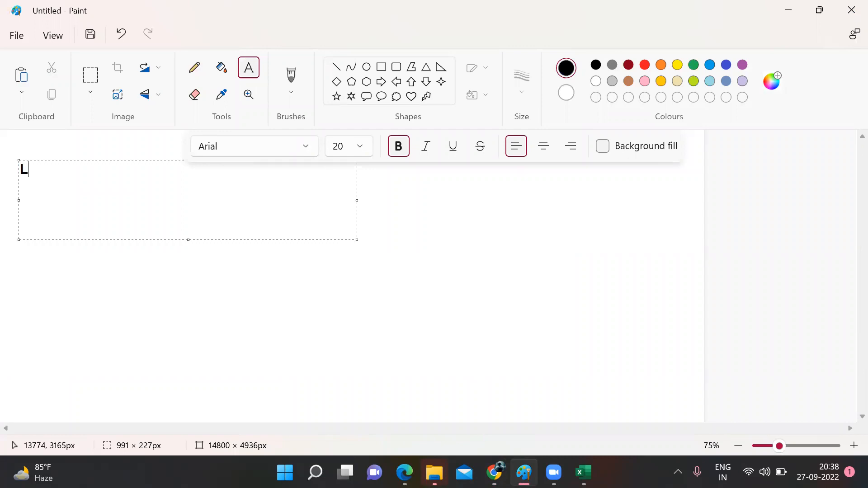
text(ookUp Fil)
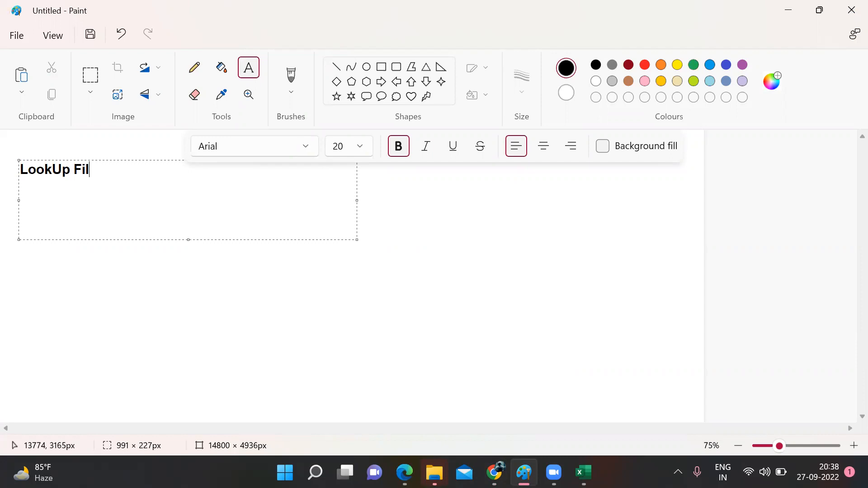
text(te r ::)
click(244, 314)
- Add blue text below the heading reading "it is filter which you can create at the time of creating the relationship ()"
click(726, 65)
drag(56, 209, 518, 352)
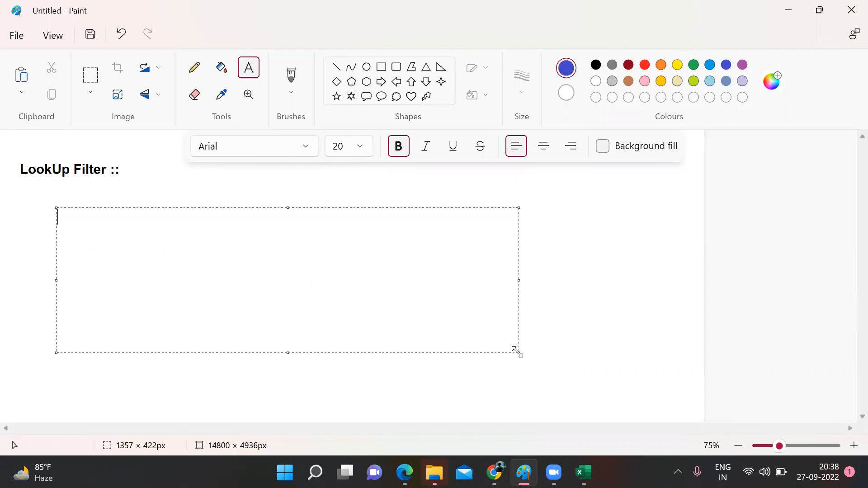
text(it is filter )
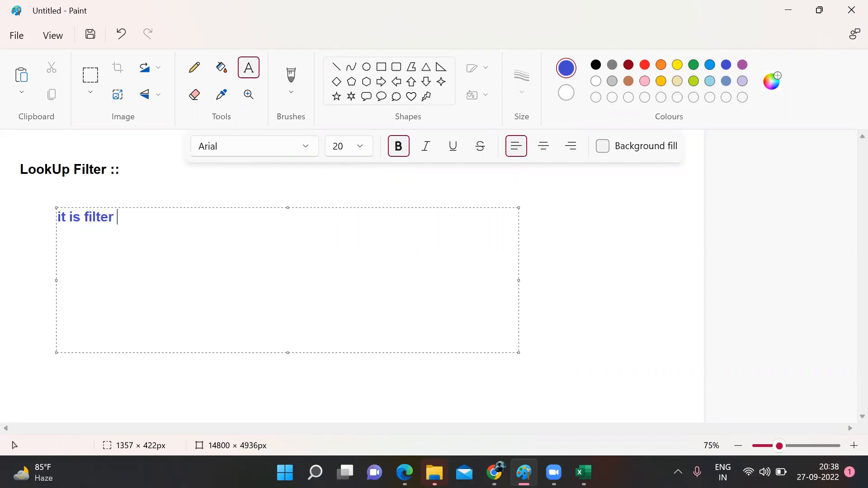
text(which yo)
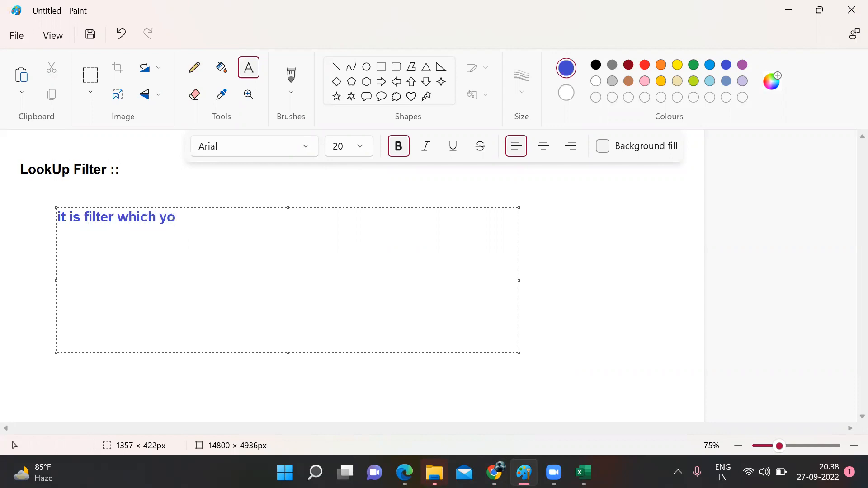
text(u can create at th)
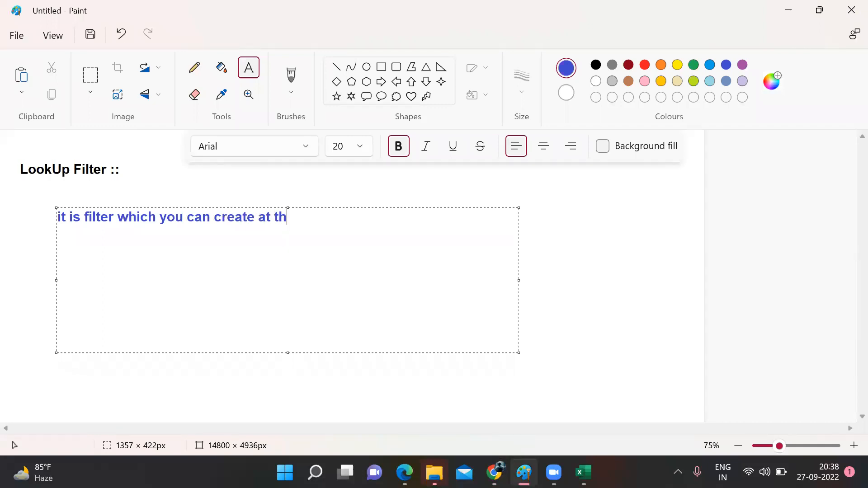
text(e time of creati)
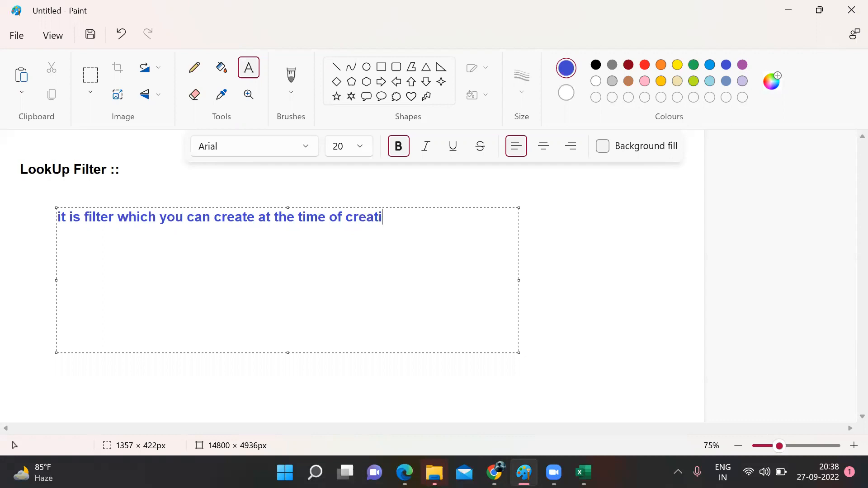
text(ng the rela)
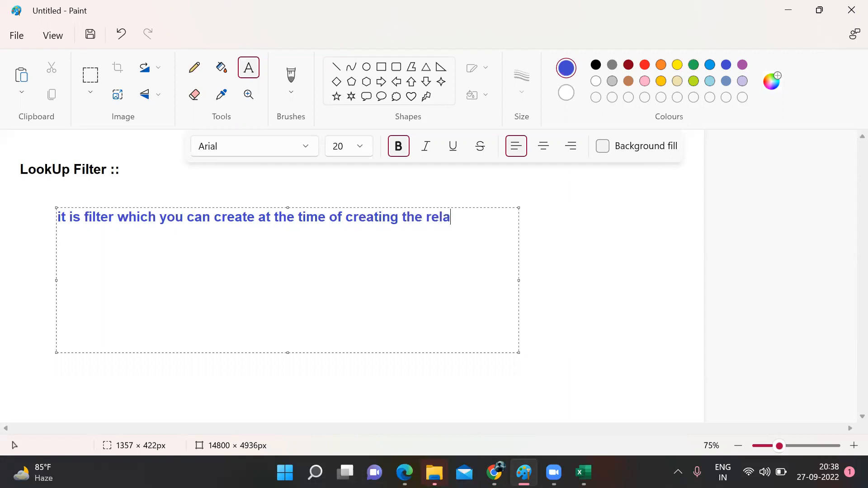
text(tionship ())
key(Left)
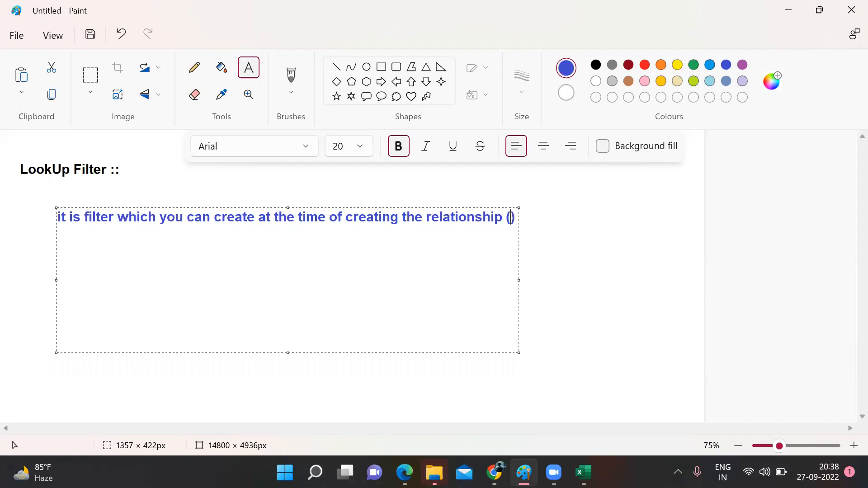
- Insert "lookup as wella s master Detail relationship" on a new line inside the parentheses
key(Return)
key(Return)
text(lookup as w)
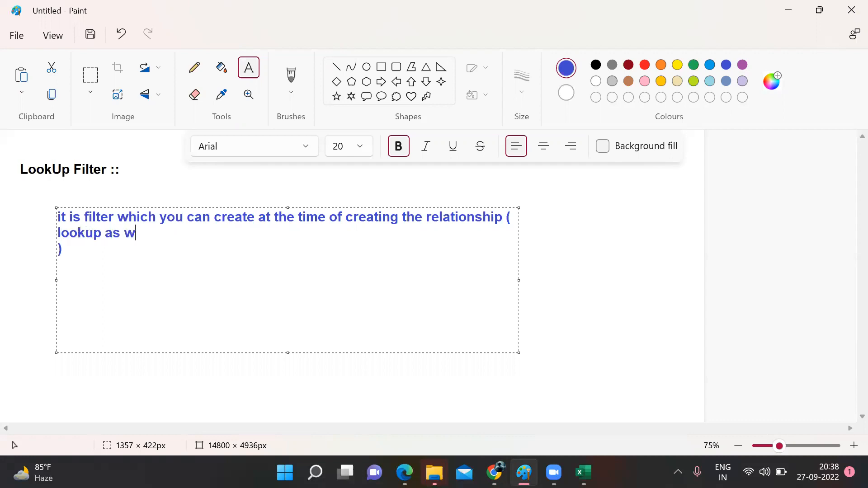
text(ella s master)
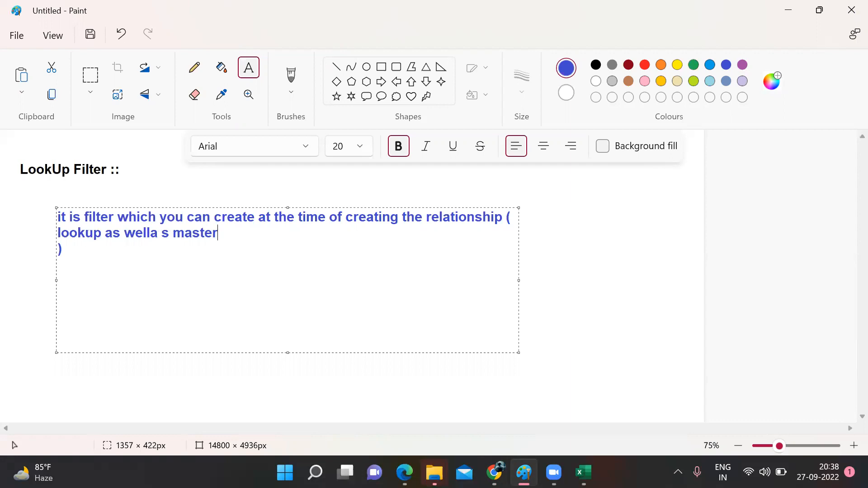
text( Detail relationship)
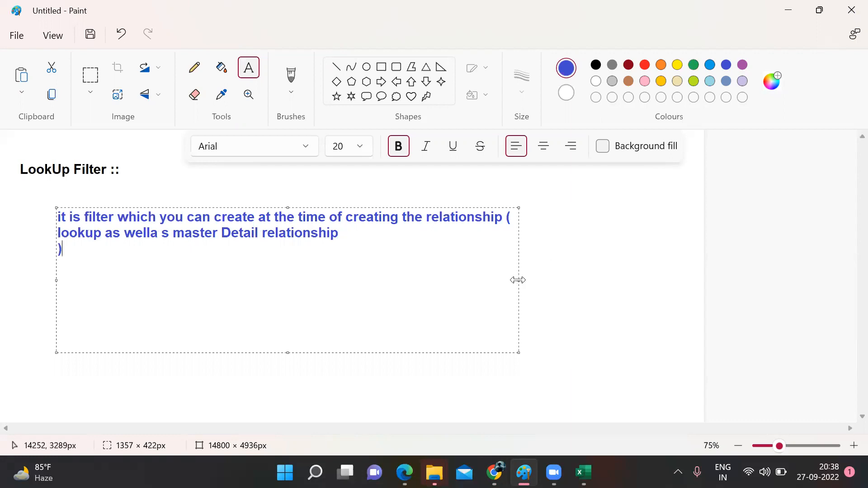
- Widen the text box to the canvas edge and join the lookup line to the opening parenthesis
drag(517, 279, 705, 280)
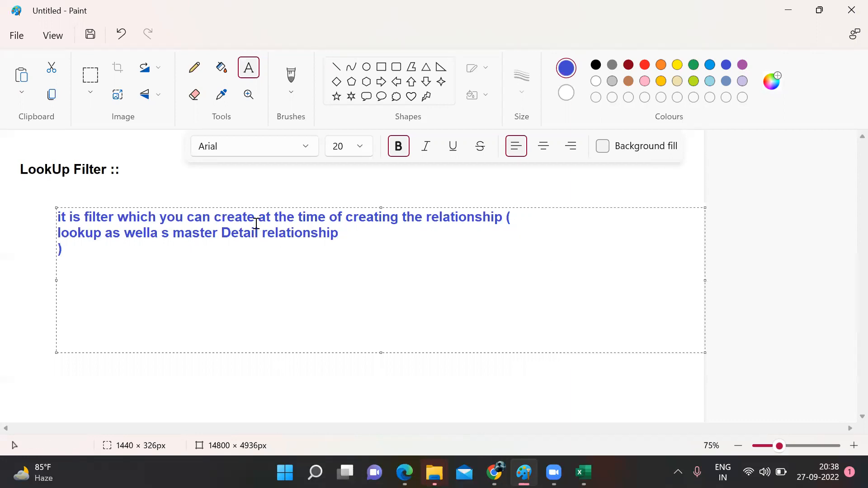
click(58, 233)
key(BackSpace)
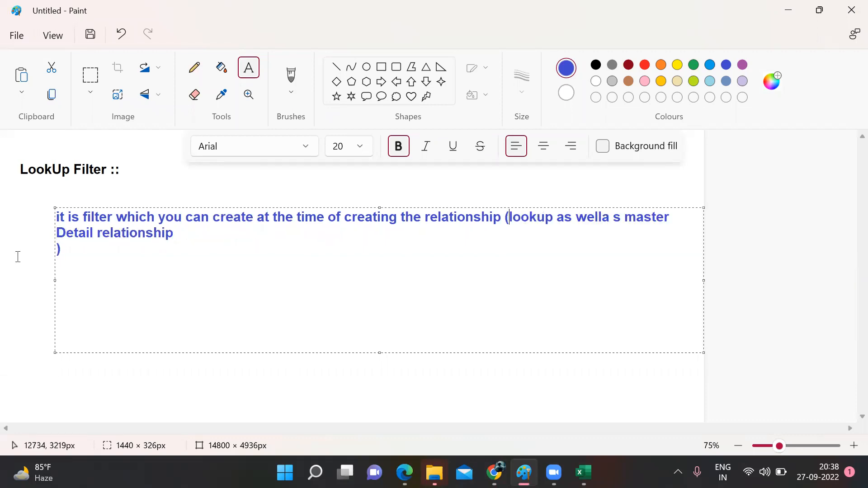
- Join the closing parenthesis to the end of "Detail relationship" in the blue text
click(58, 249)
key(BackSpace)
text()  )
- Add a second point after a blank line reading "2. on the basis of lookup filter you will get records in child object /"
text(2. on the bvasi)
text(s)
key(BackSpace)
key(BackSpace)
key(BackSpace)
key(BackSpace)
key(BackSpace)
text(asis of lookup filter you will get records)
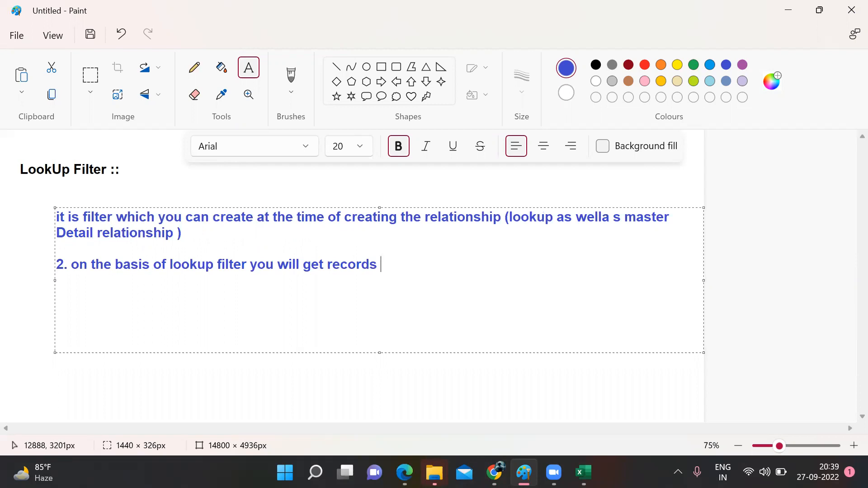
text( in child object /)
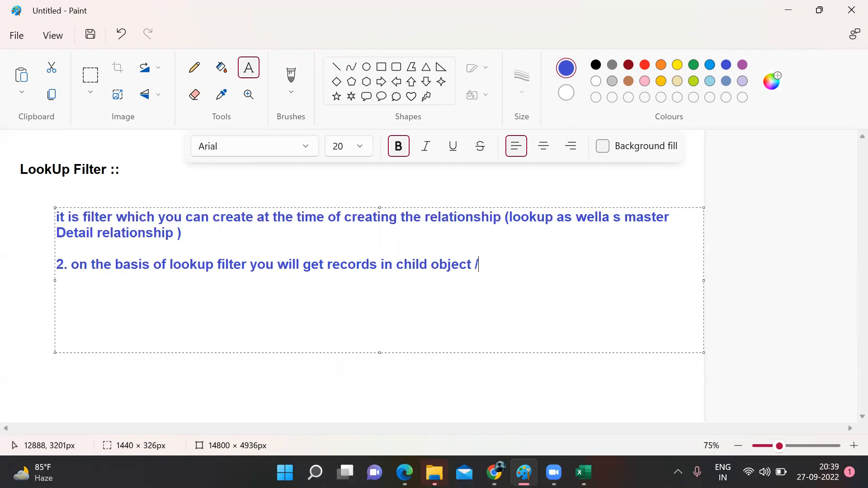
click(58, 249)
key(BackSpace)
key(BackSpace)
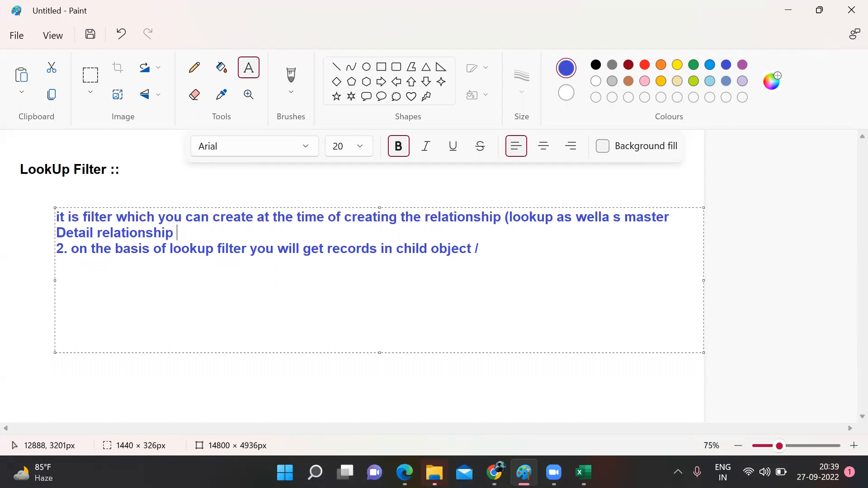
key(ctrl+z)
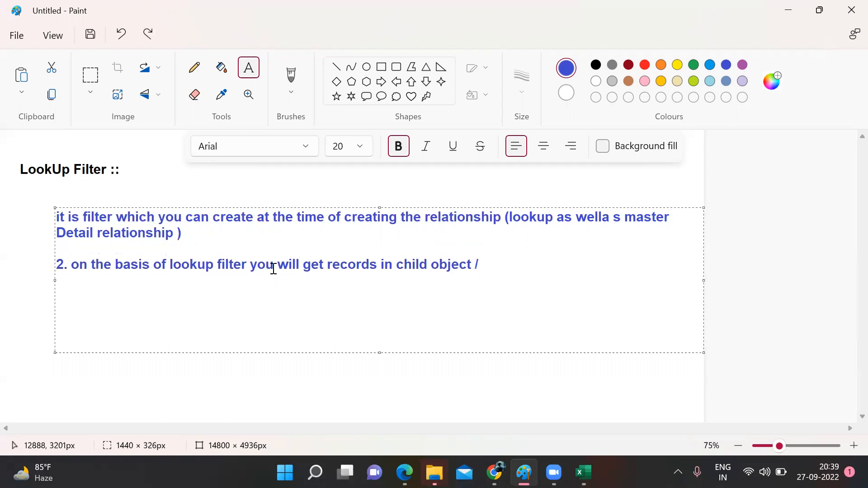
- Replace the slash ending the second point with a period and commit the text to the canvas
click(487, 268)
key(BackSpace)
text(.)
click(440, 373)
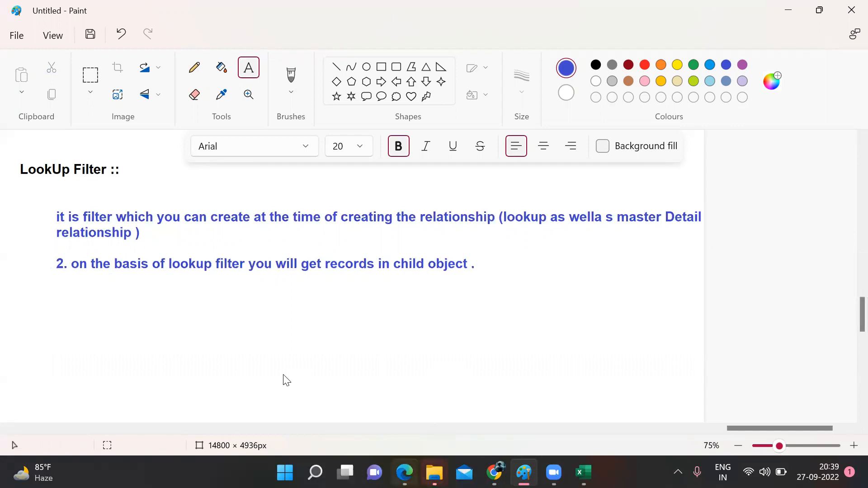
- Switch to Salesforce, check the employees offered by the Project Manager lookup in a new Project form, and close it without saving
key(alt+Tab)
click(340, 108)
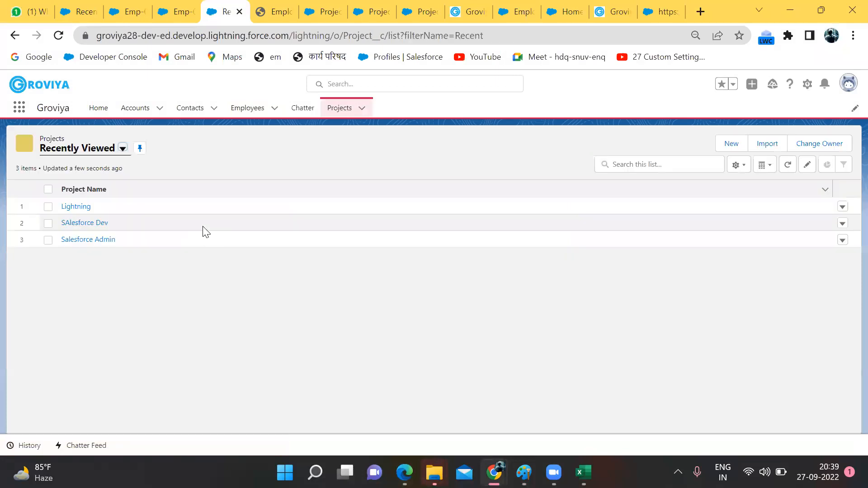
click(736, 148)
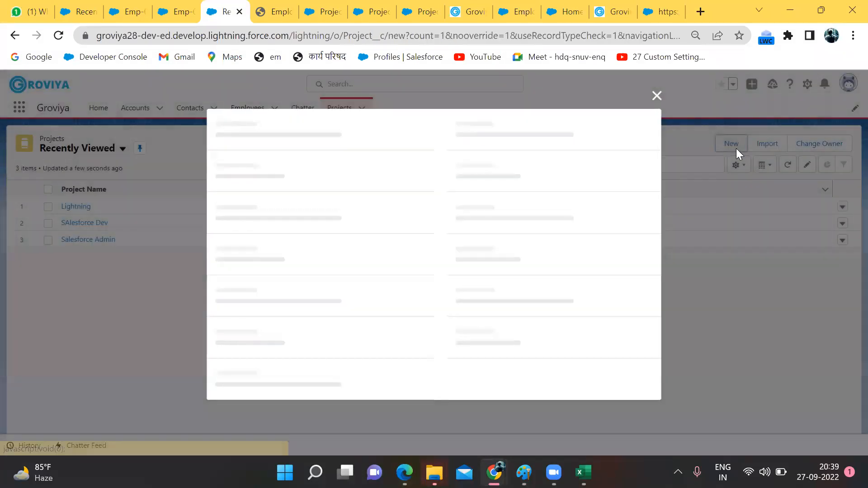
click(260, 321)
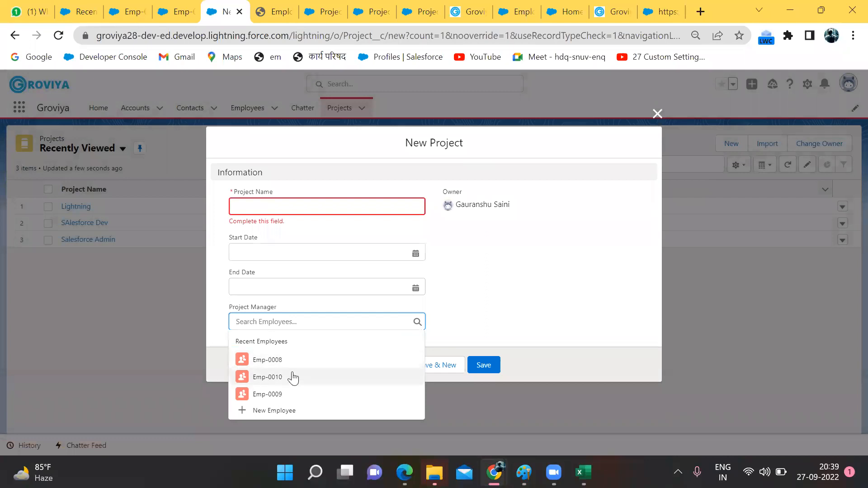
click(161, 348)
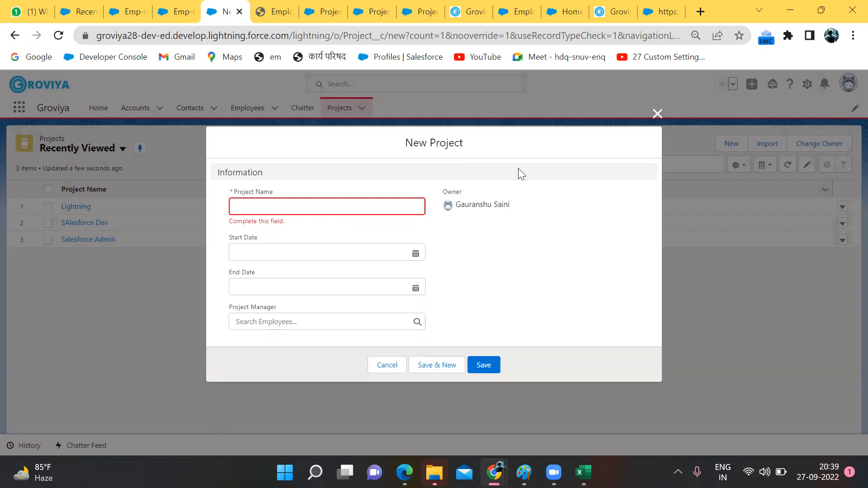
click(657, 113)
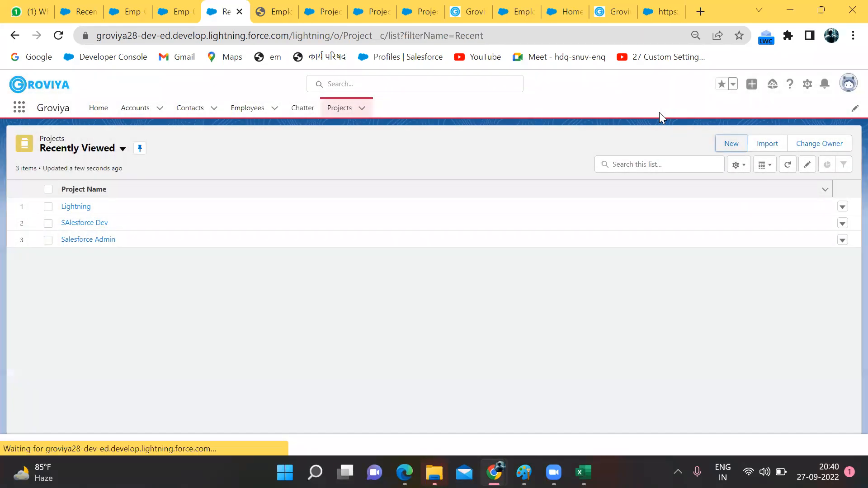